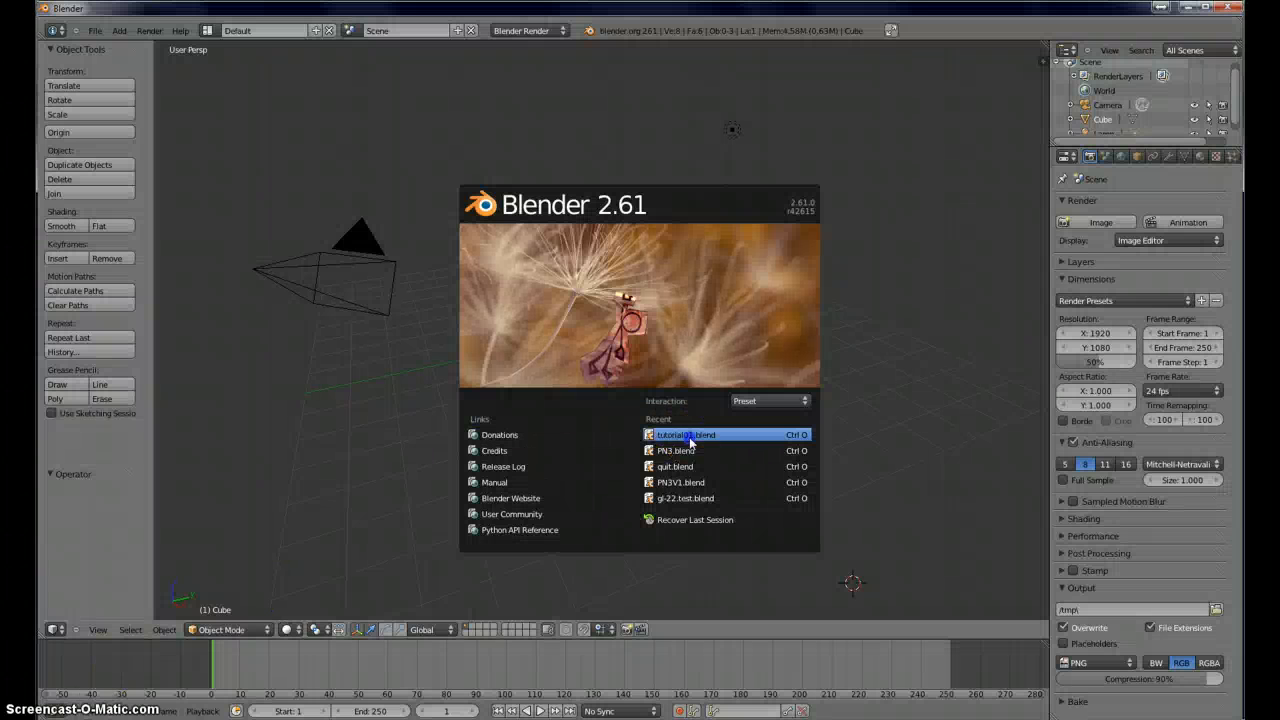
# - Open the recent file tutorial01.blend and show the scene in the right orthographic view
pyautogui.click(690, 436)
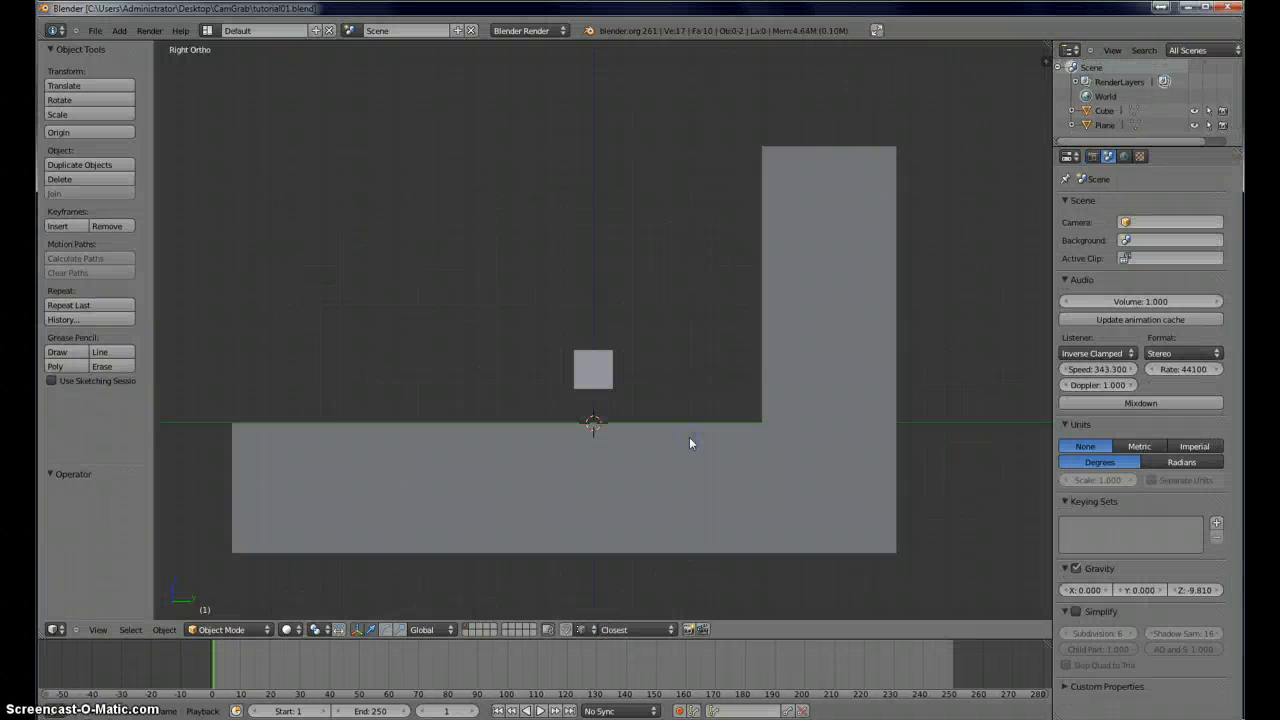
pyautogui.moveTo(601, 404)
pyautogui.mouseDown(button='middle')
pyautogui.moveTo(654, 457)
pyautogui.moveTo(829, 400)
pyautogui.moveTo(592, 434)
pyautogui.moveTo(646, 409)
pyautogui.moveTo(597, 423)
pyautogui.mouseUp(button='middle')
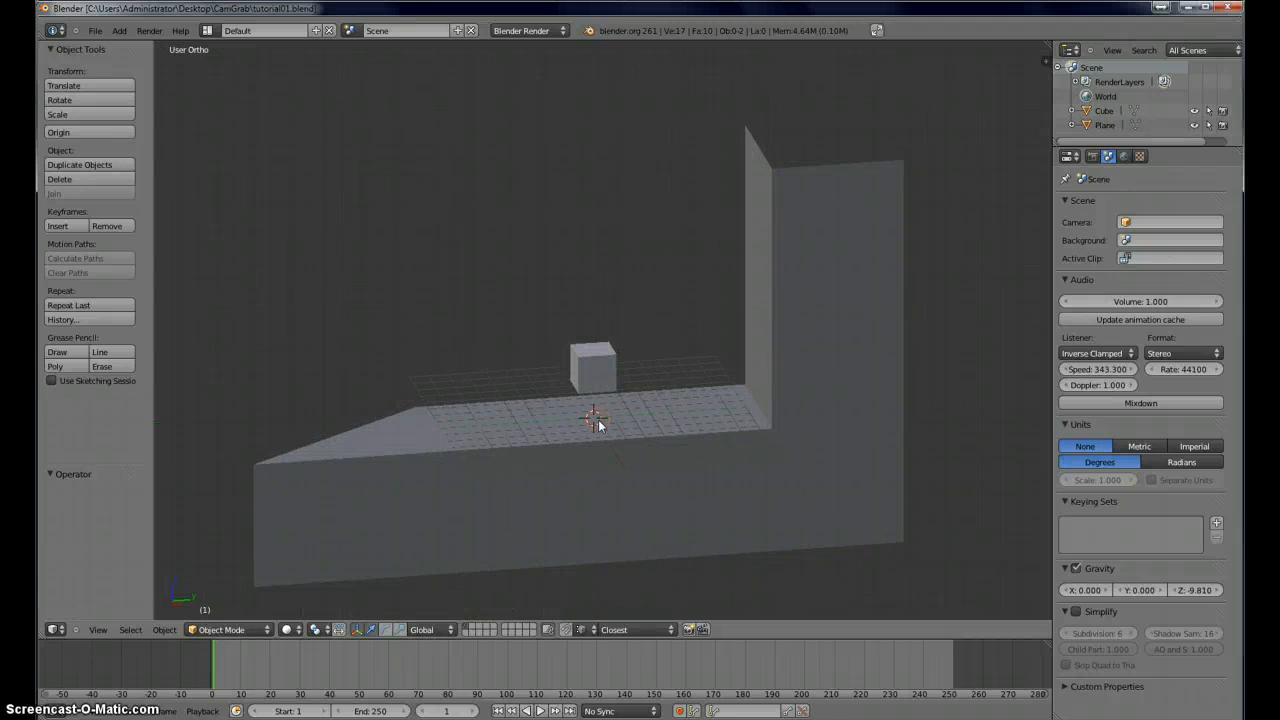
pyautogui.press('KP_3')
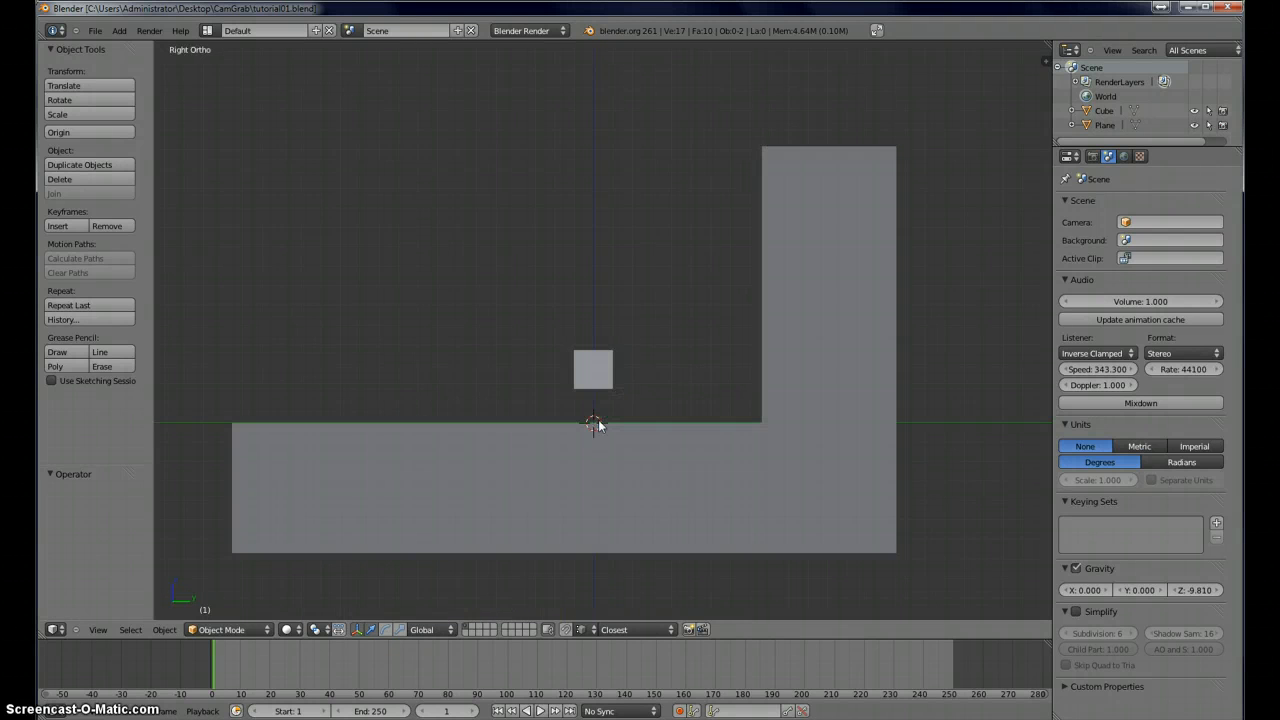
# - Change the screen layout to Animation and frame the cube, floor and wall in the right orthographic view
pyautogui.click(207, 30)
pyautogui.click(250, 51)
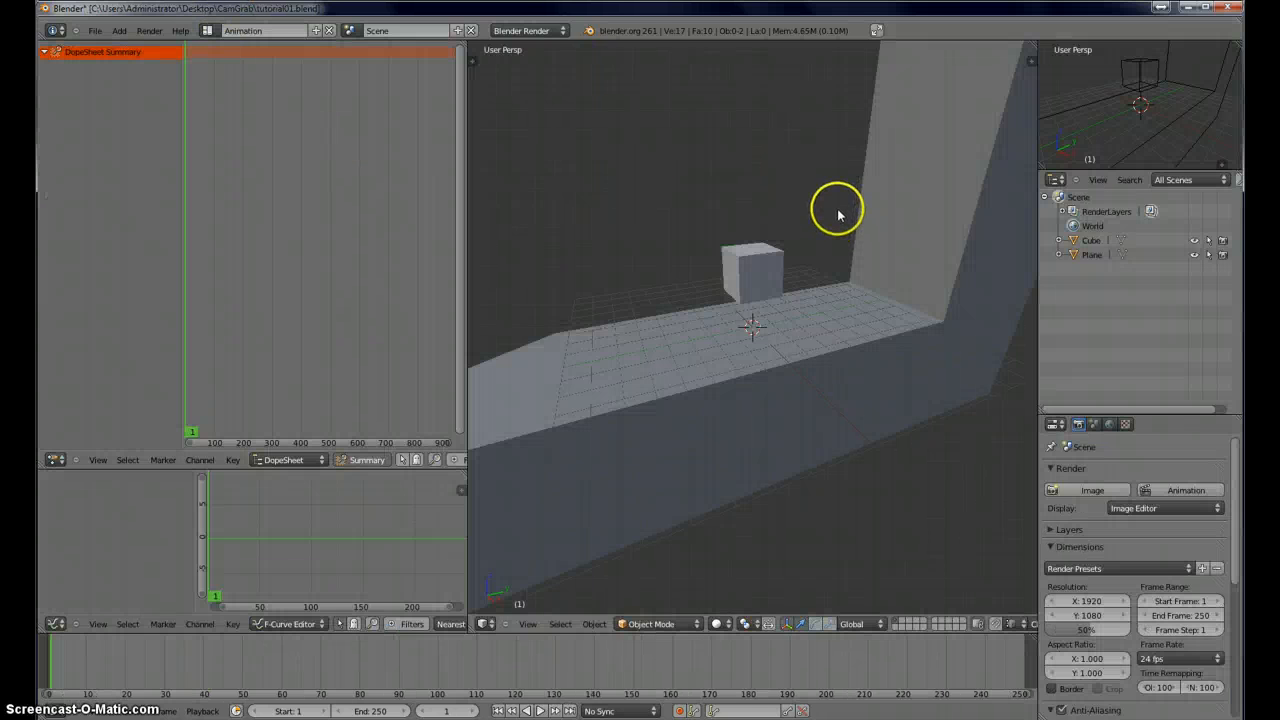
pyautogui.press('KP_3')
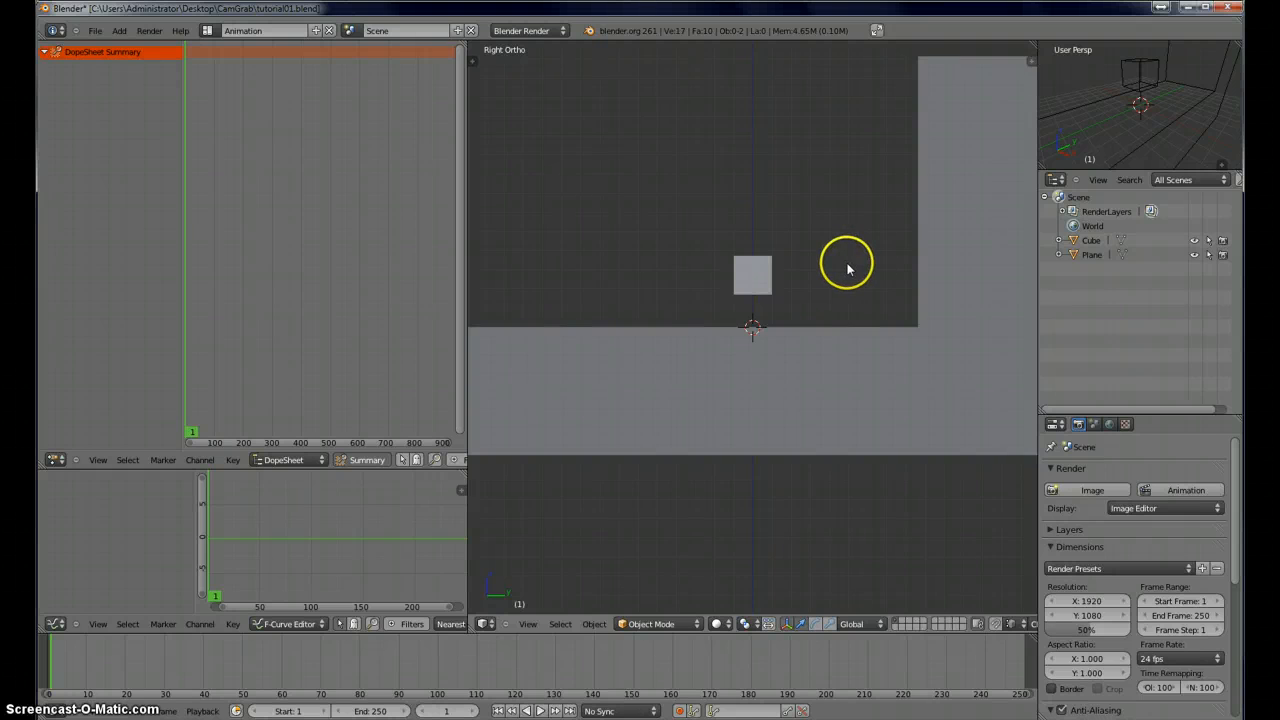
pyautogui.keyDown('shift'); pyautogui.moveTo(850, 262); pyautogui.dragTo(932, 437, button='middle'); pyautogui.keyUp('shift')
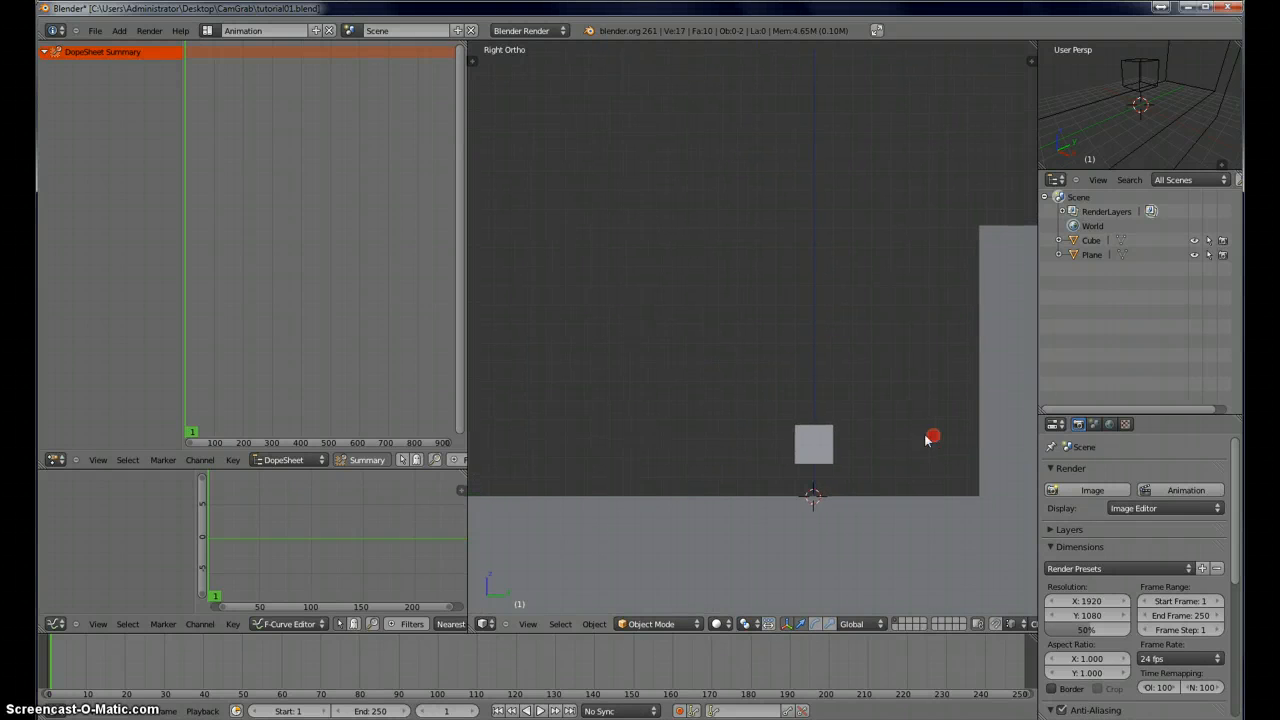
# - Enable automatic keyframing and move the cube high above the floor, to the far side from the wall, at frame 1
pyautogui.click(679, 711)
pyautogui.rightClick(806, 457)
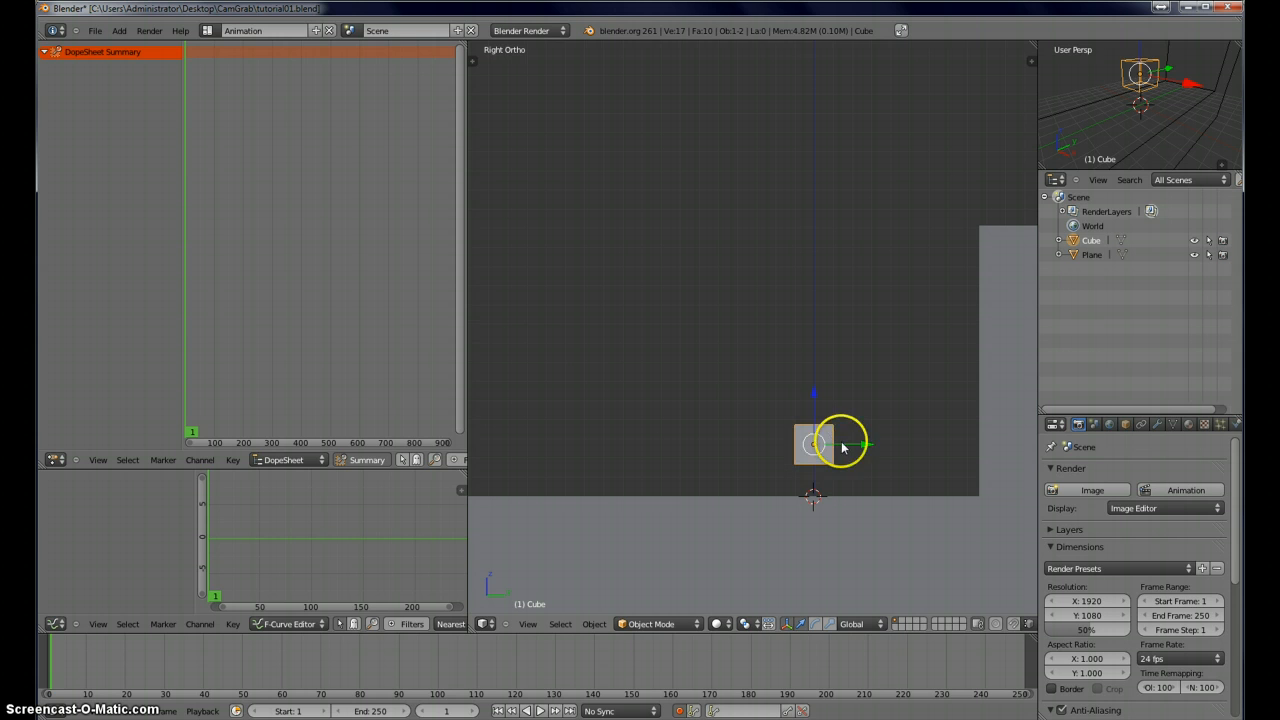
pyautogui.press('g')
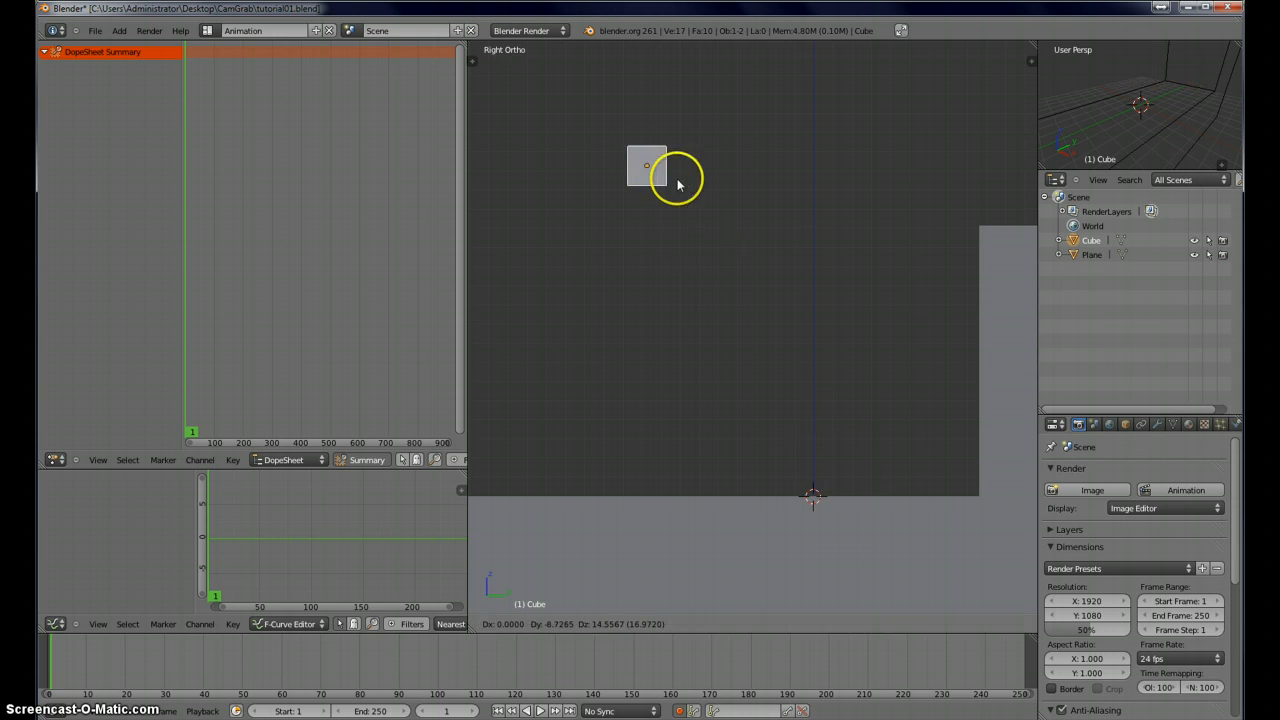
pyautogui.click(637, 149)
# - Key the cube on the floor beside the 3D cursor at frame 14 and against the wall above the floor at frame 20
pyautogui.click(135, 666)
pyautogui.moveTo(135, 668); pyautogui.dragTo(99, 668)
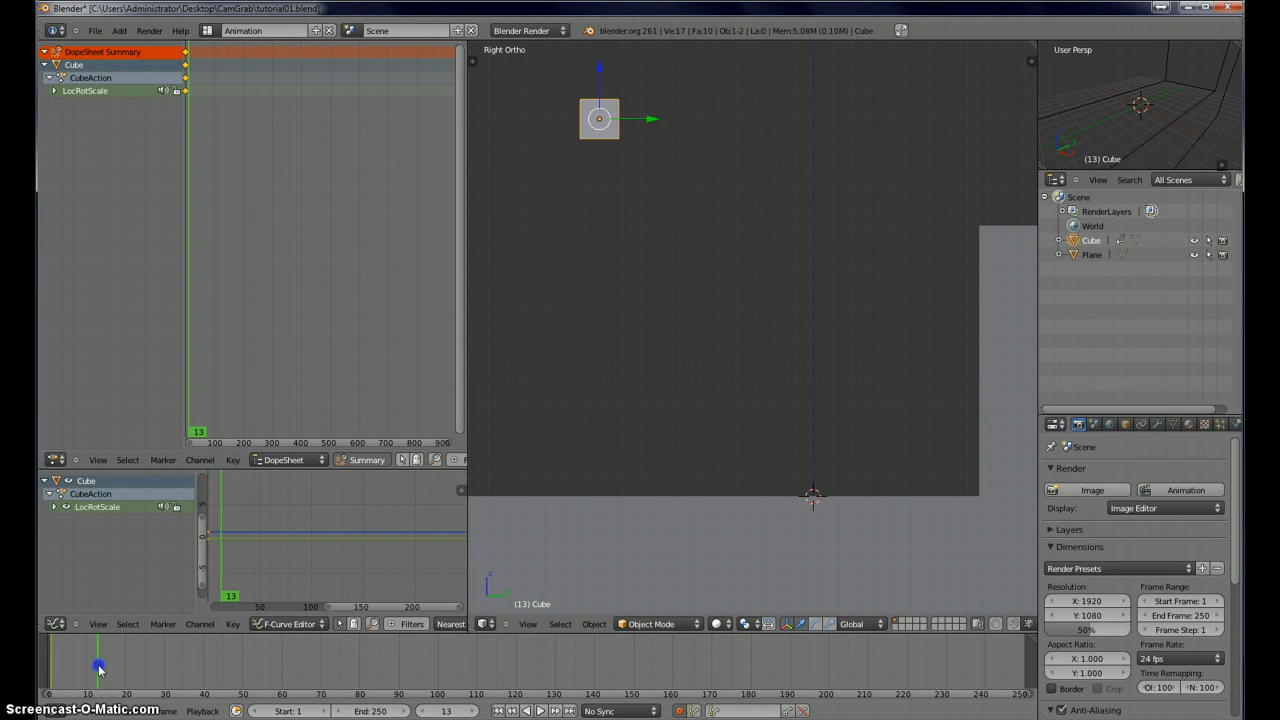
pyautogui.press('g')
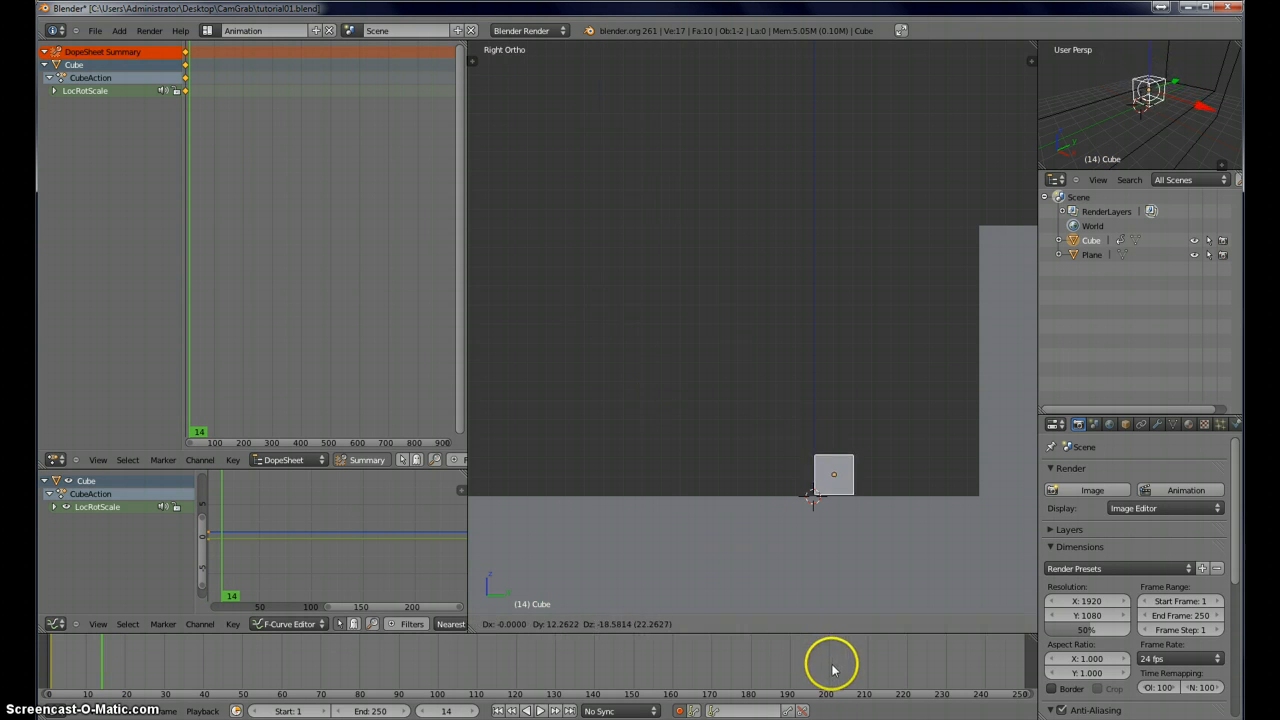
pyautogui.click(835, 671)
pyautogui.click(125, 655)
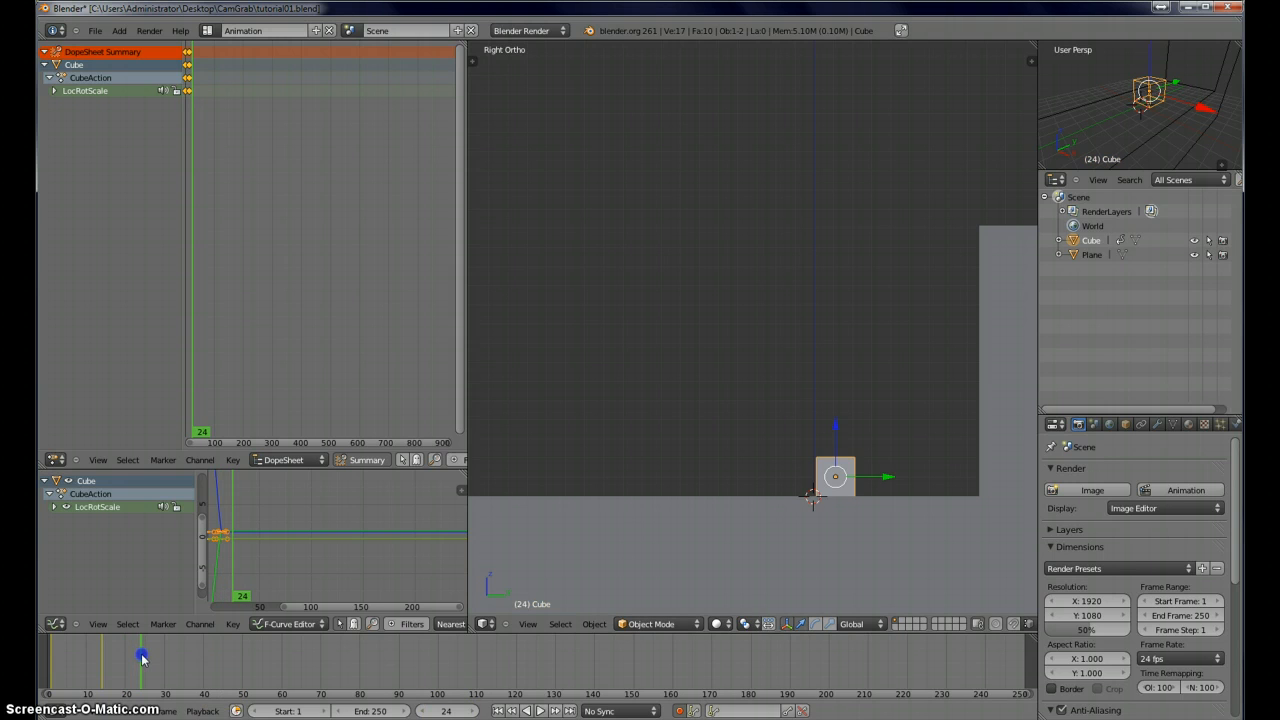
pyautogui.press('g')
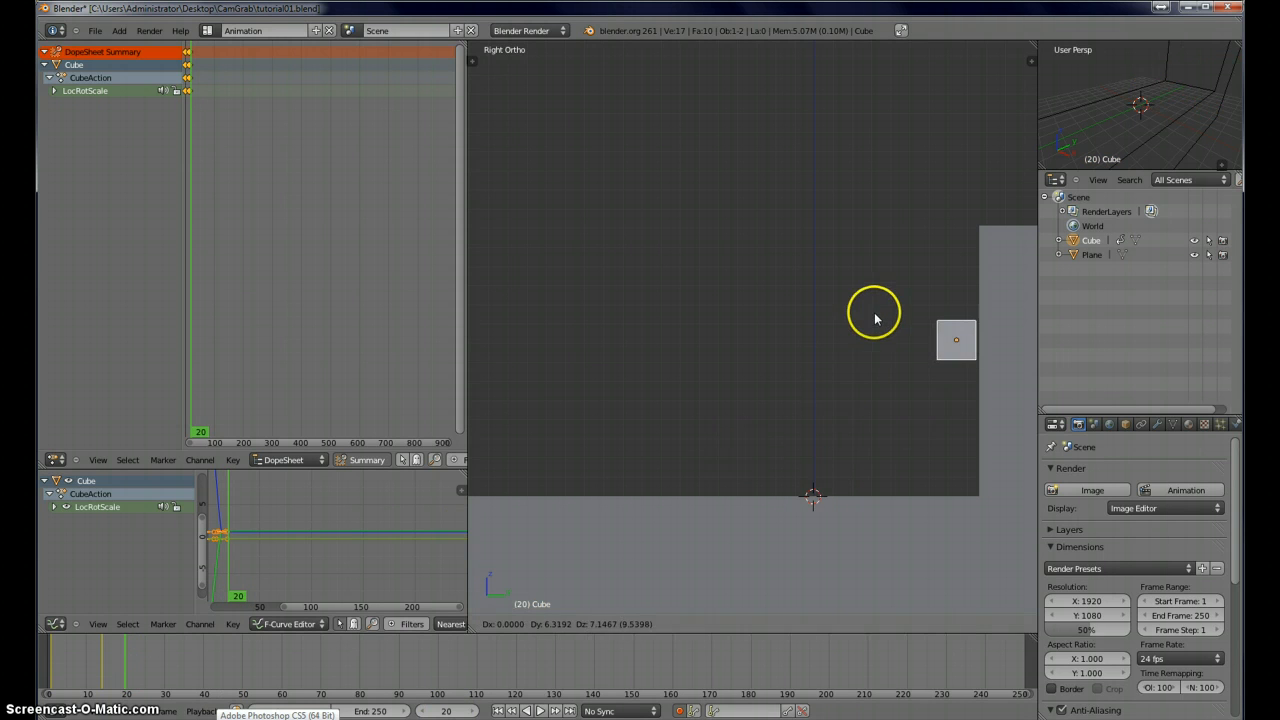
pyautogui.click(874, 320)
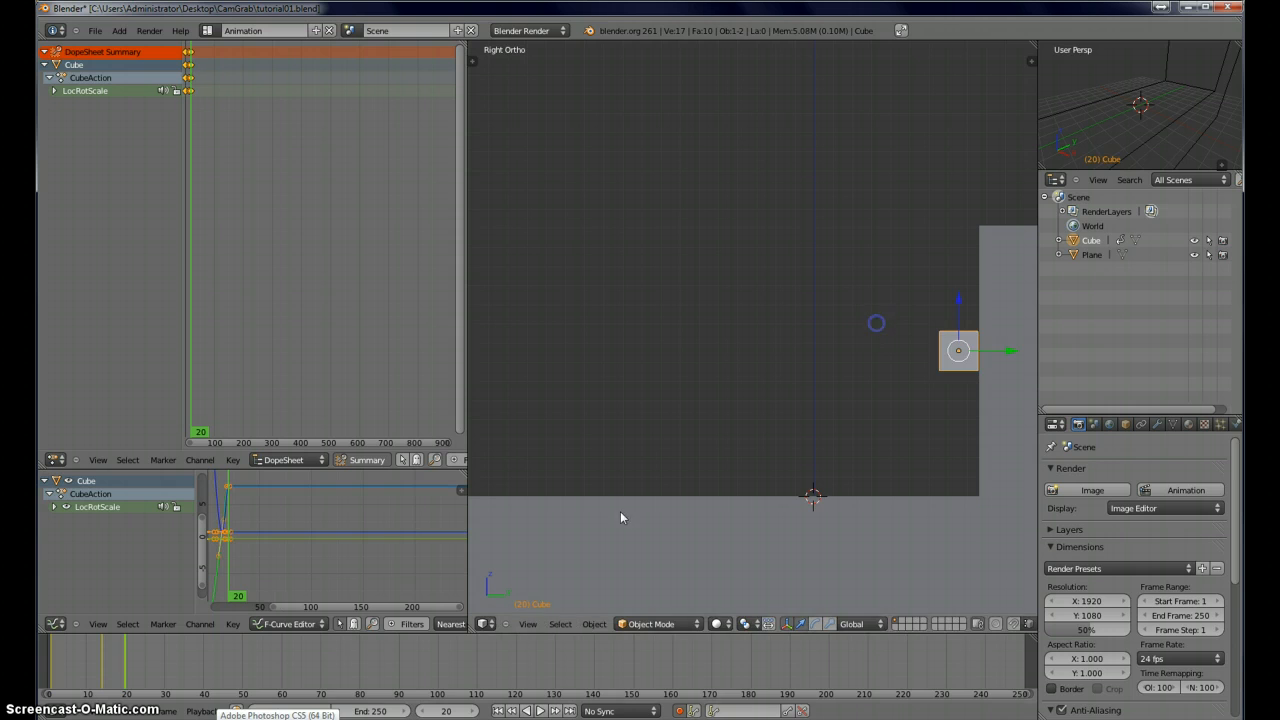
# - Key the cube in mid-air near the 3D cursor at frame 28 and on the floor farther from the wall at frame 40
pyautogui.moveTo(120, 674); pyautogui.dragTo(206, 674)
pyautogui.press('g')
pyautogui.click(614, 349)
pyautogui.press('g')
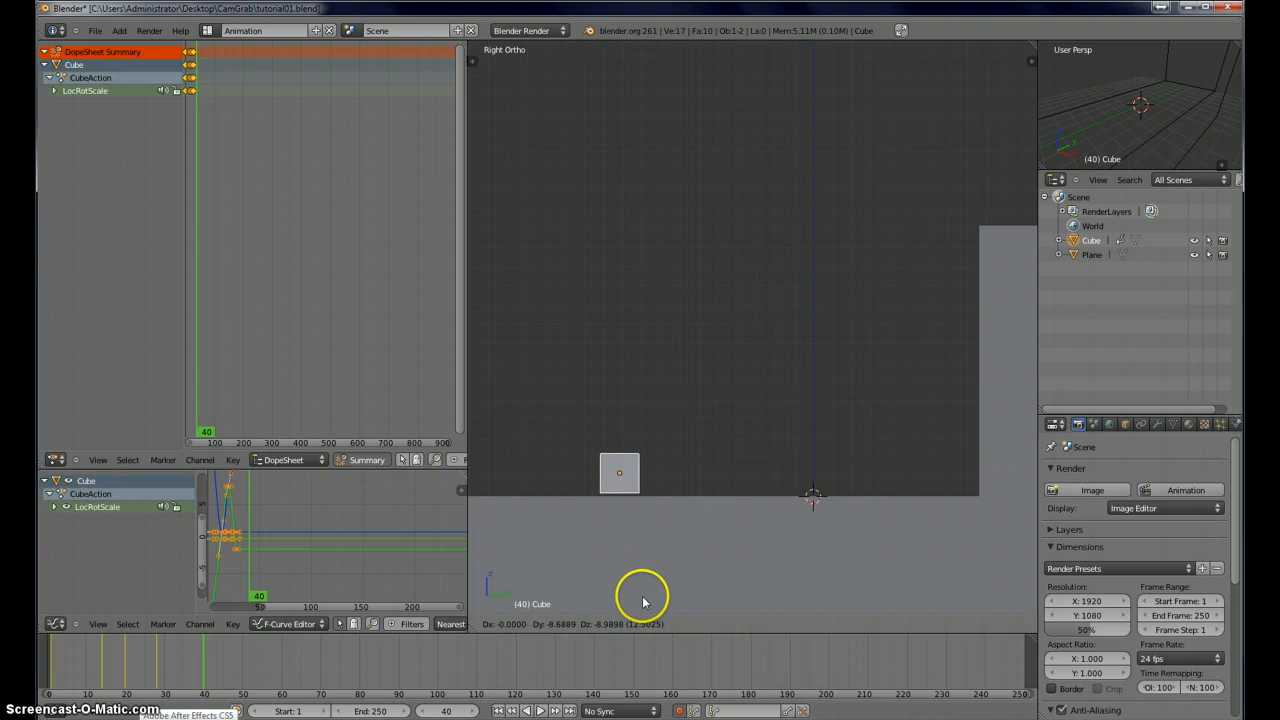
pyautogui.click(641, 603)
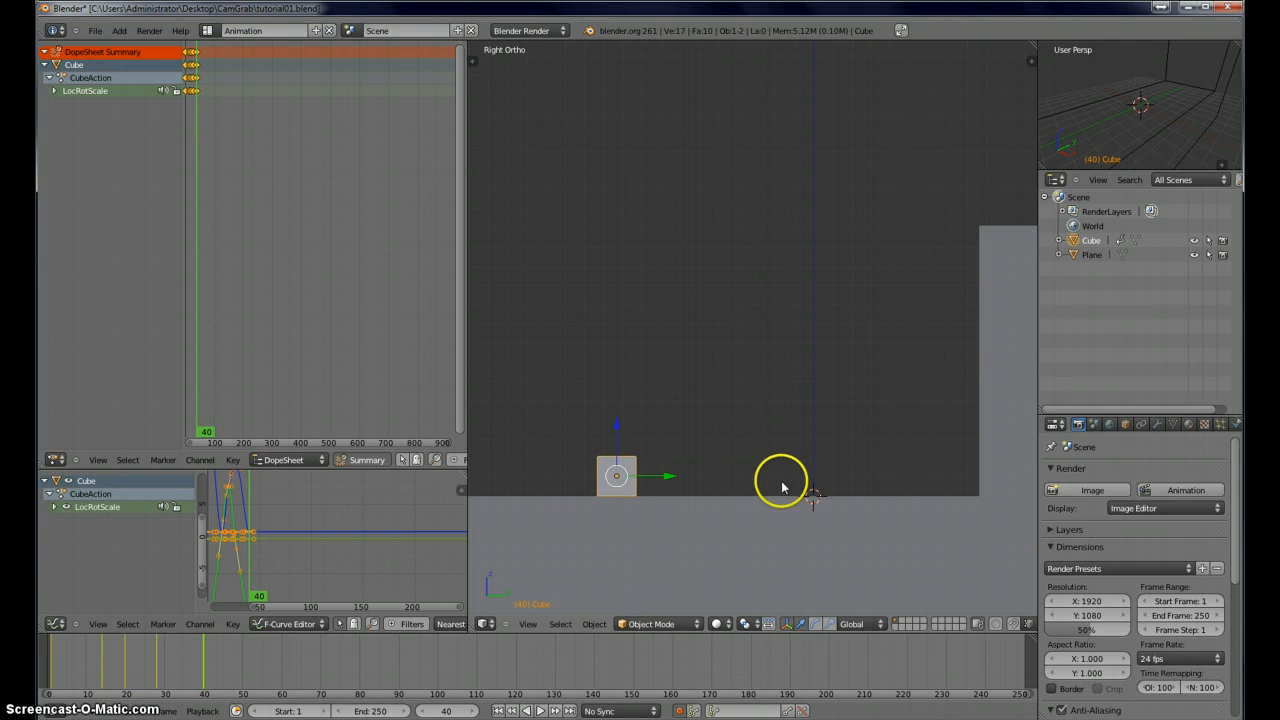
# - Set the animation's end frame to 44 and play the animation, showing the frame range enlarged in the timeline
pyautogui.moveTo(362, 711); pyautogui.dragTo(278, 711)
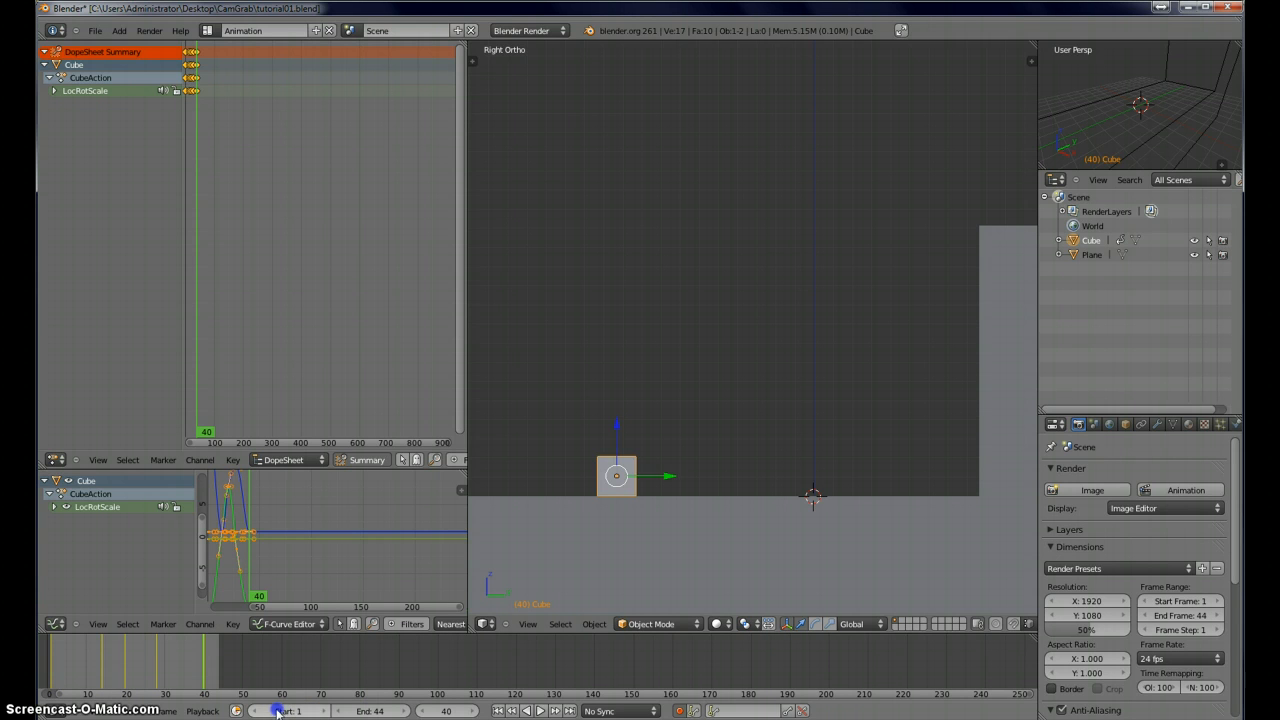
pyautogui.click(540, 711)
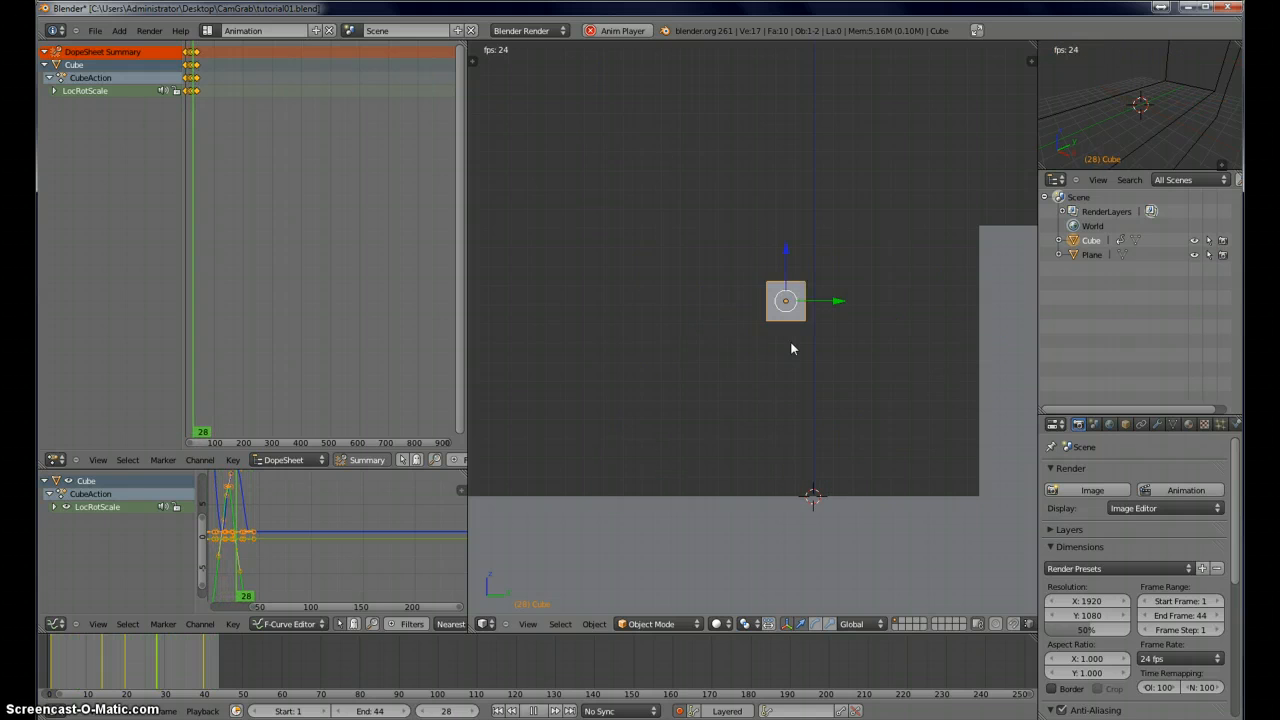
pyautogui.moveTo(320, 646); pyautogui.dragTo(676, 659, button='middle')
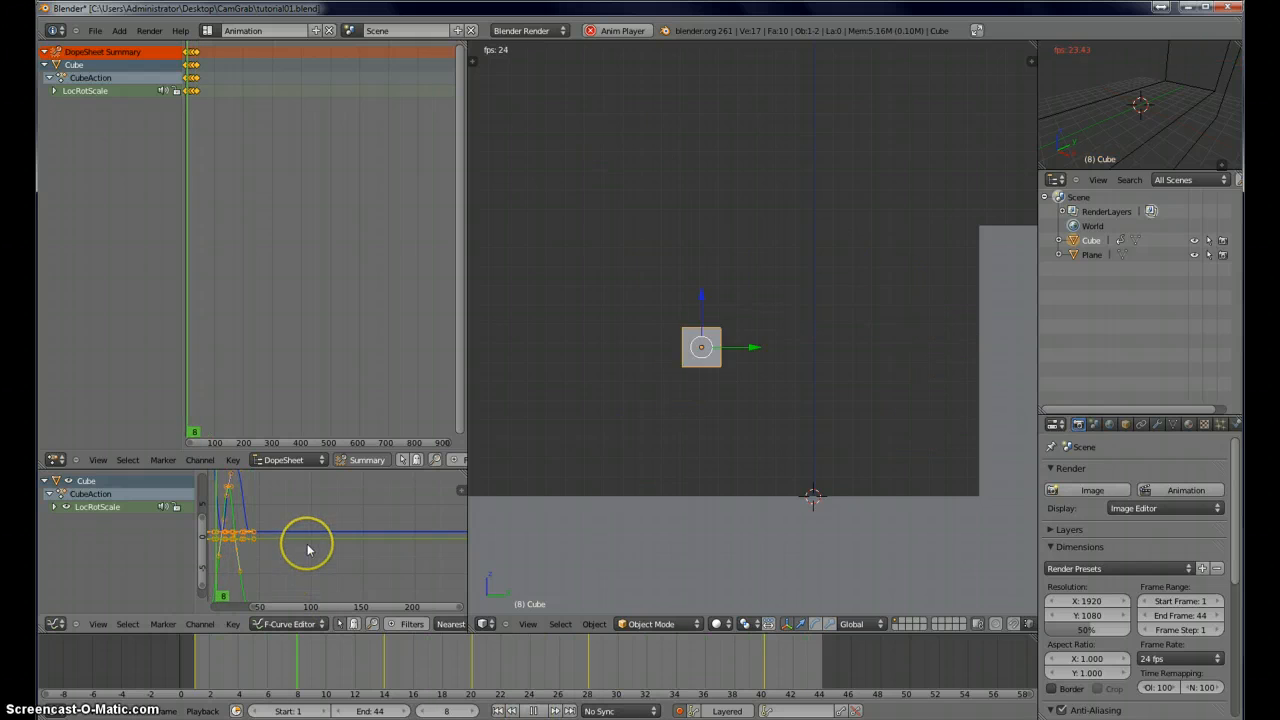
# - Fit all keyframes in the Dope Sheet and the F-Curve Editor, and enlarge the F-Curve Editor area
pyautogui.press('Home')
pyautogui.press('Home')
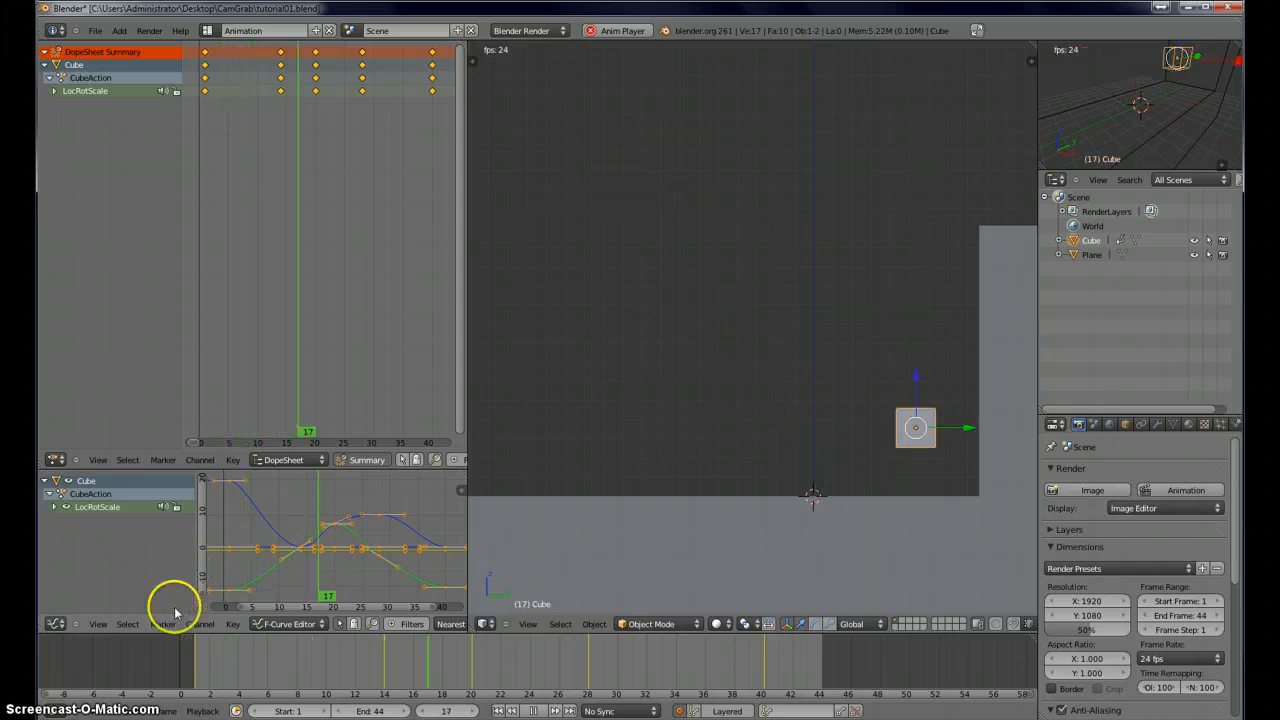
pyautogui.click(428, 503)
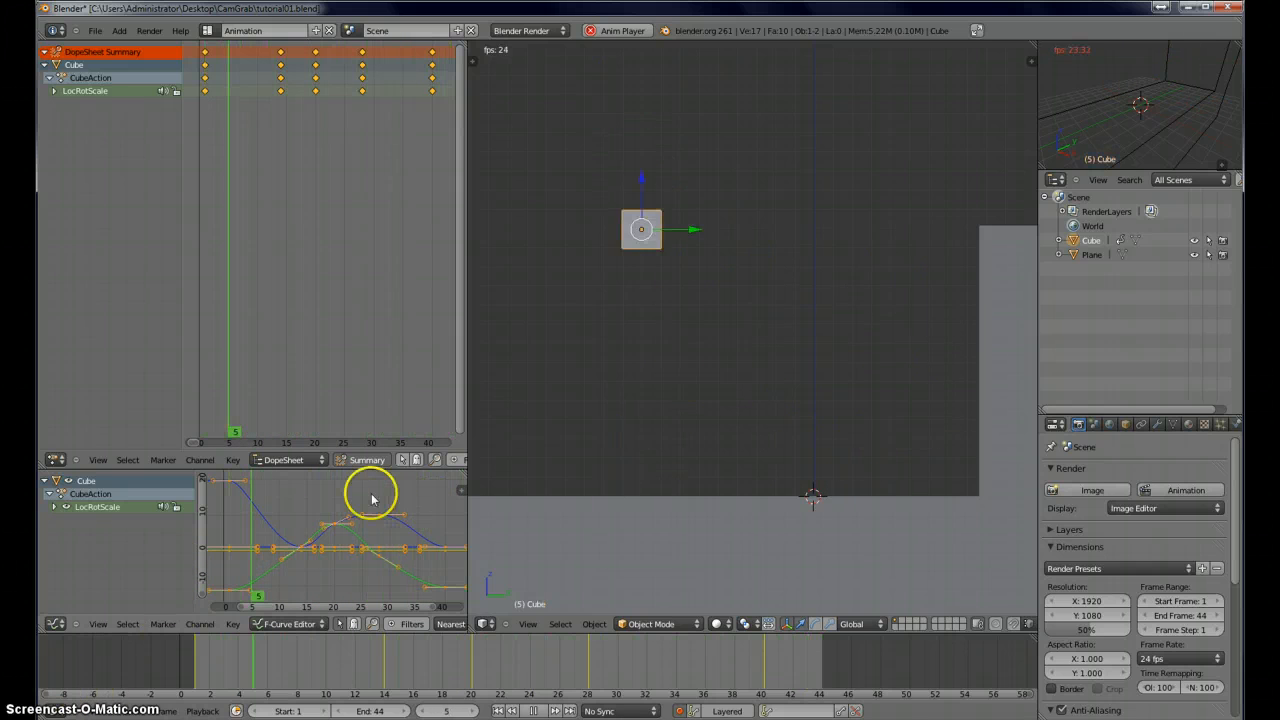
pyautogui.moveTo(372, 470); pyautogui.dragTo(372, 306)
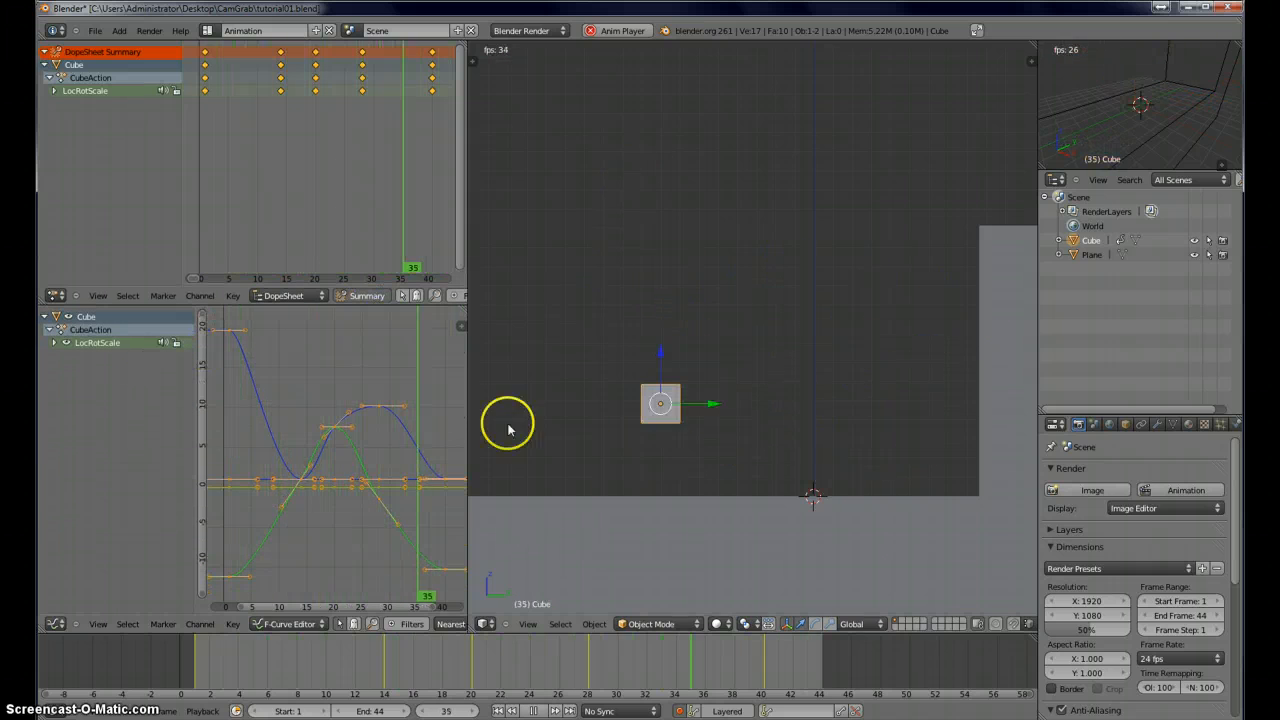
# - Expand the cube's LocRotScale channels, hide all curves, and show and select only the Z Location curve
pyautogui.doubleClick(57, 343)
pyautogui.click(66, 343)
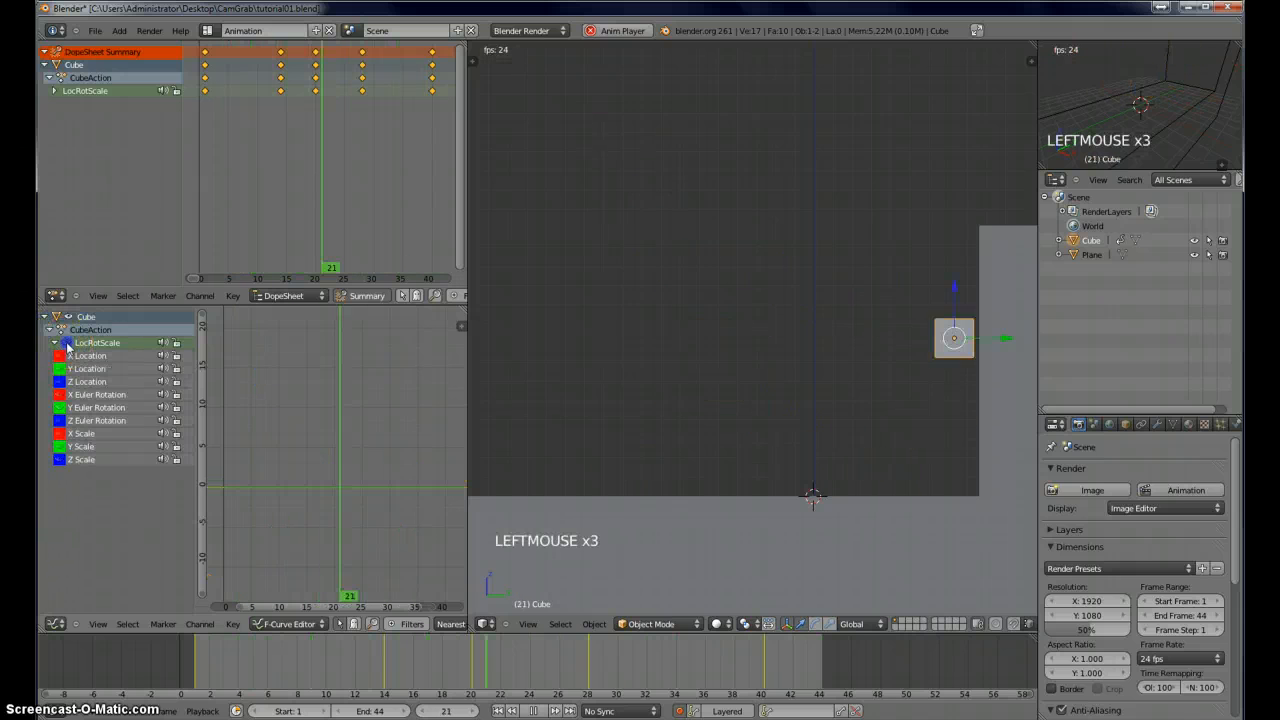
pyautogui.click(59, 381)
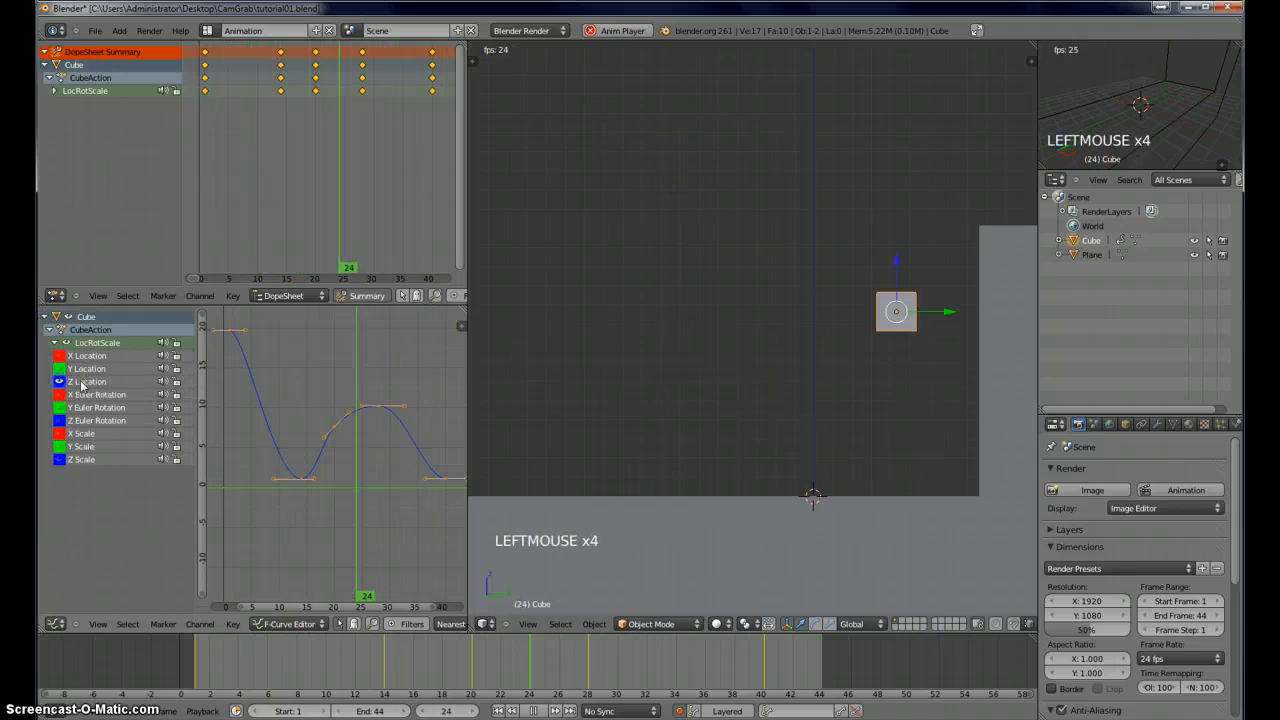
pyautogui.click(80, 381)
# - Delete the frame 20 keyframe from the cube's Z Location curve
pyautogui.moveTo(363, 438)
pyautogui.mouseDown(button='middle')
pyautogui.moveTo(331, 449)
pyautogui.moveTo(362, 451)
pyautogui.mouseUp(button='middle')
pyautogui.rightClick(336, 446)
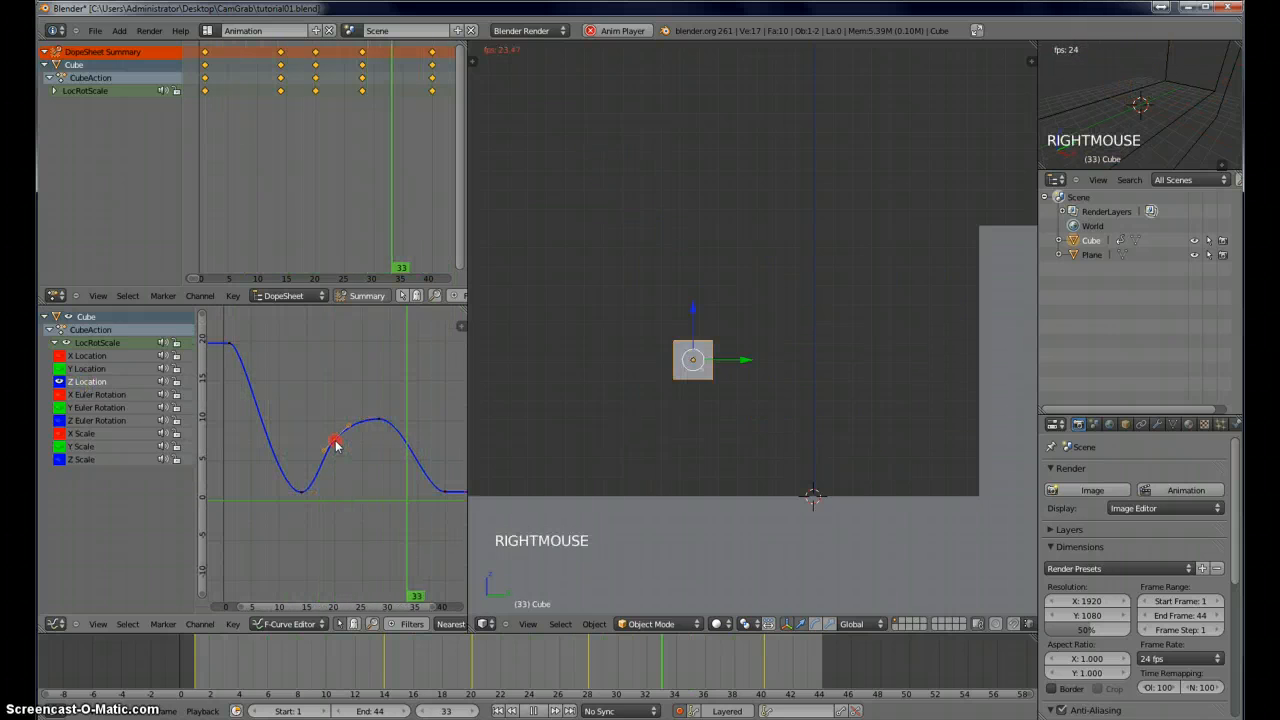
pyautogui.press('x')
pyautogui.click(338, 443)
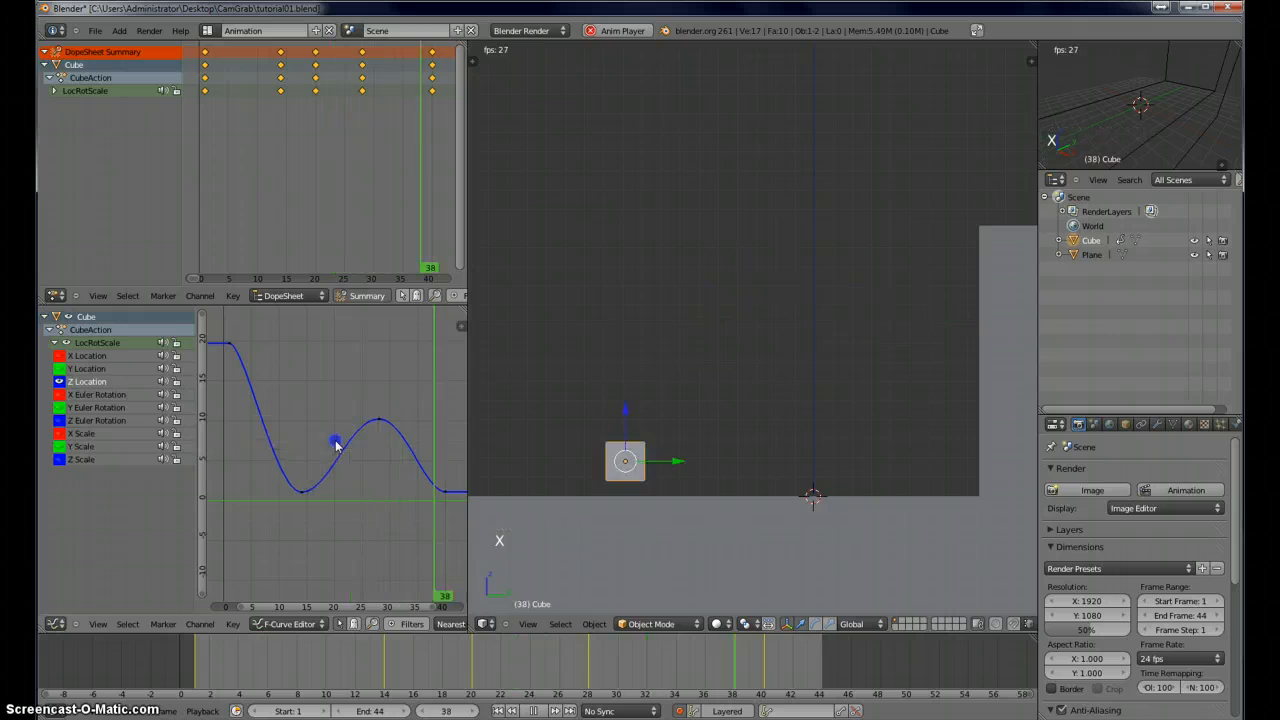
# - Angle the outgoing handle of the first Z Location keyframe steeply downward so the cube's fall starts without easing
pyautogui.rightClick(231, 345)
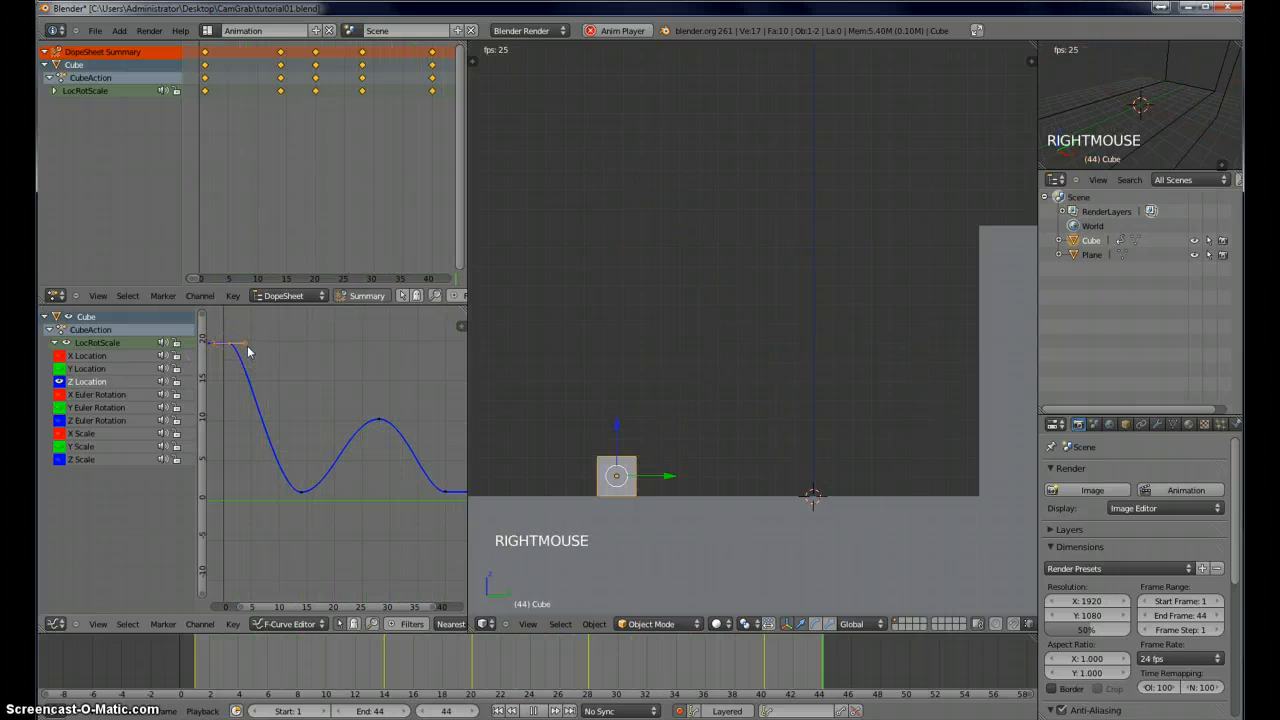
pyautogui.rightClick(245, 345)
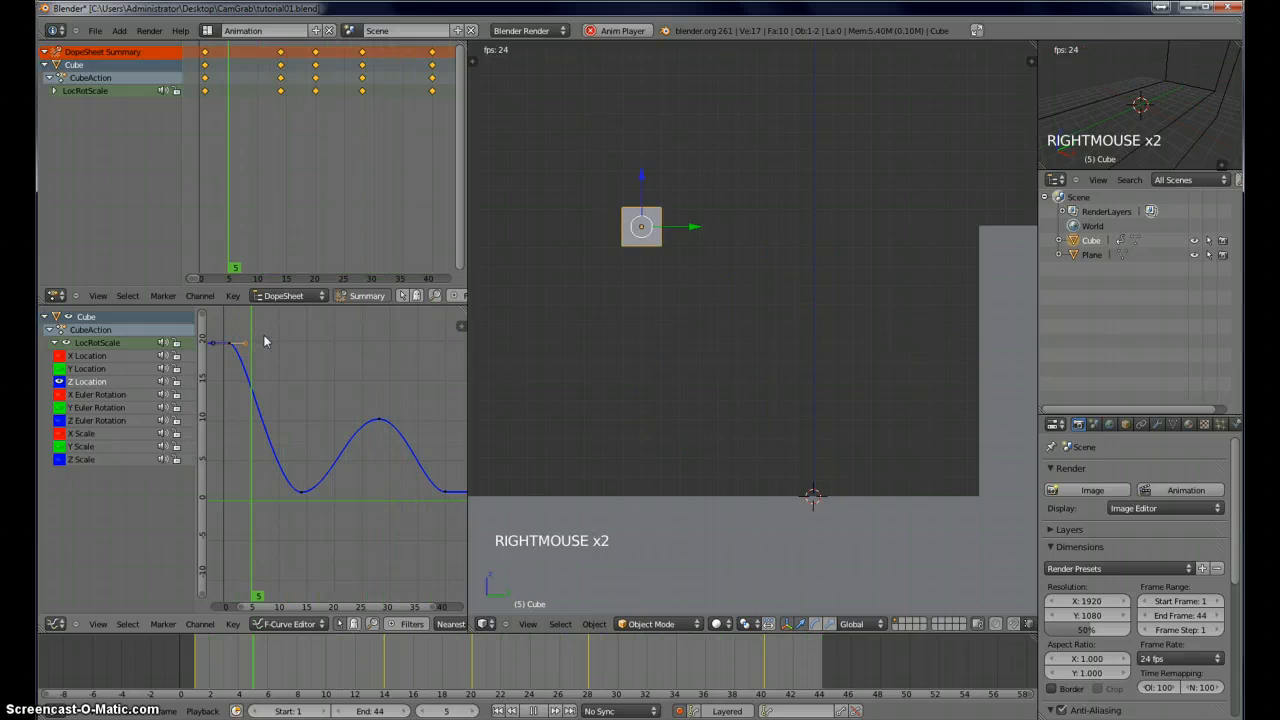
pyautogui.press('g')
pyautogui.press('g')
pyautogui.press('g')
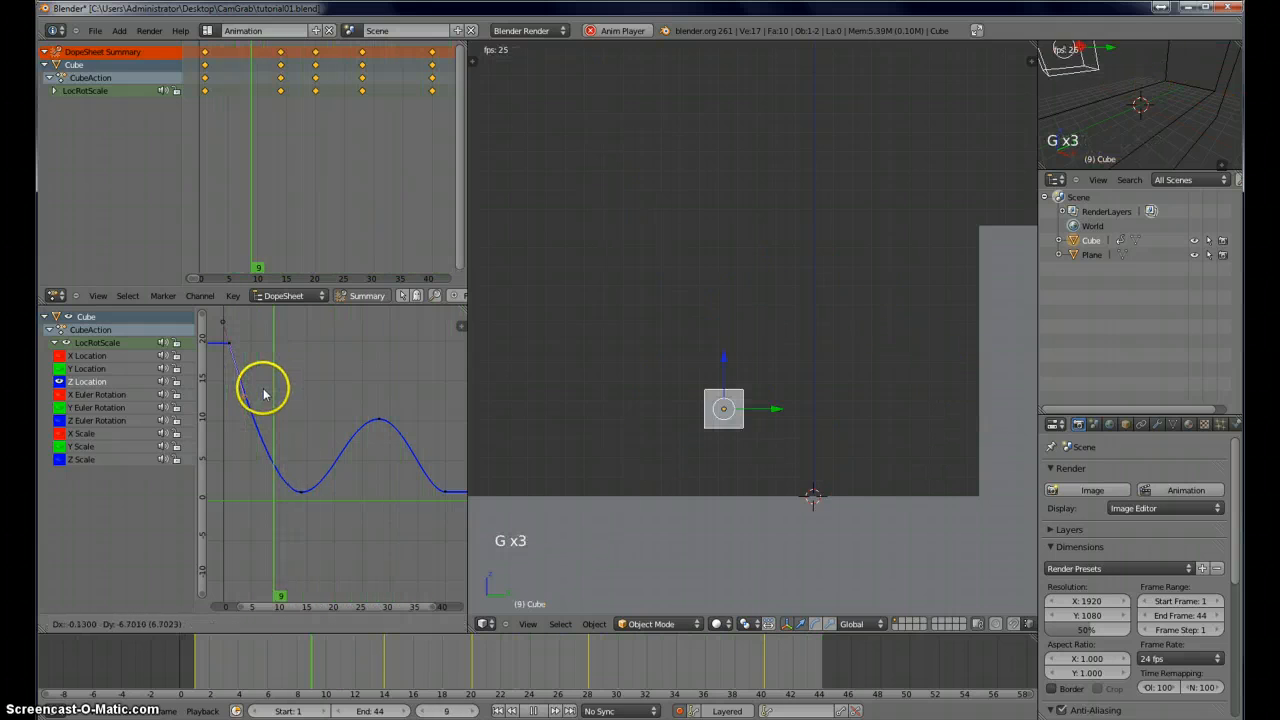
pyautogui.click(264, 393)
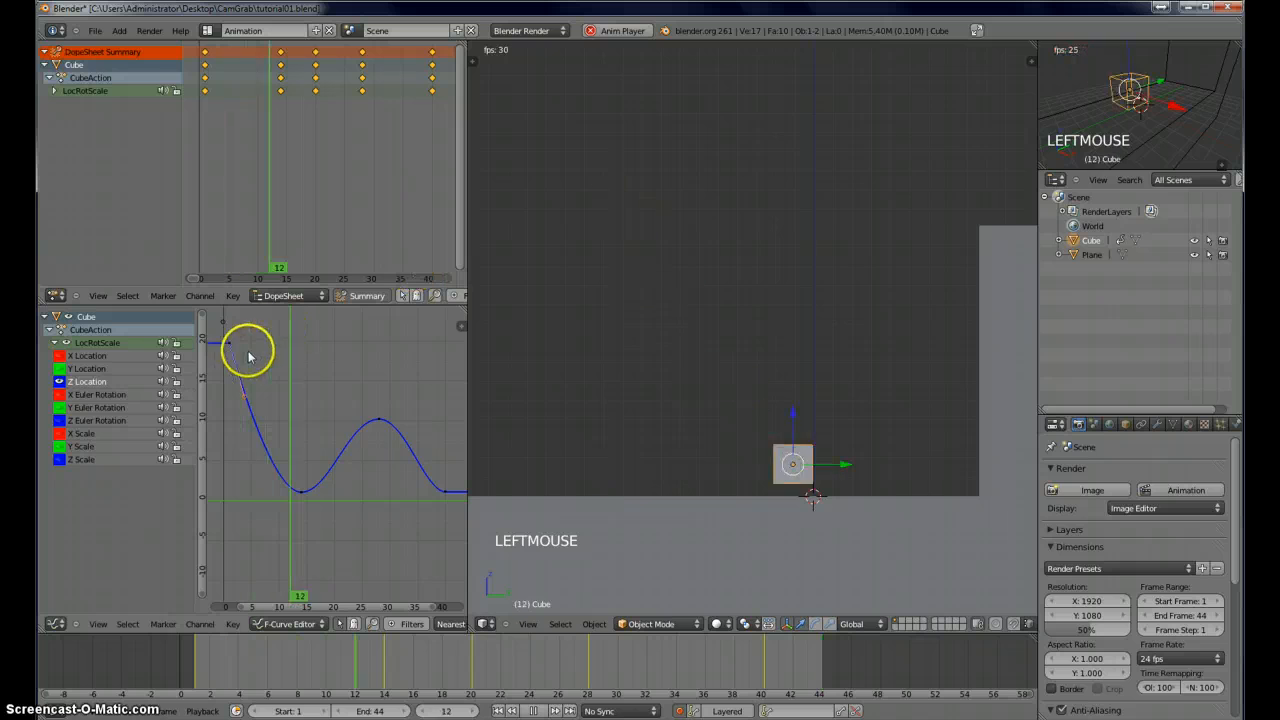
pyautogui.rightClick(302, 493)
pyautogui.press('g')
pyautogui.press('g')
pyautogui.press('g')
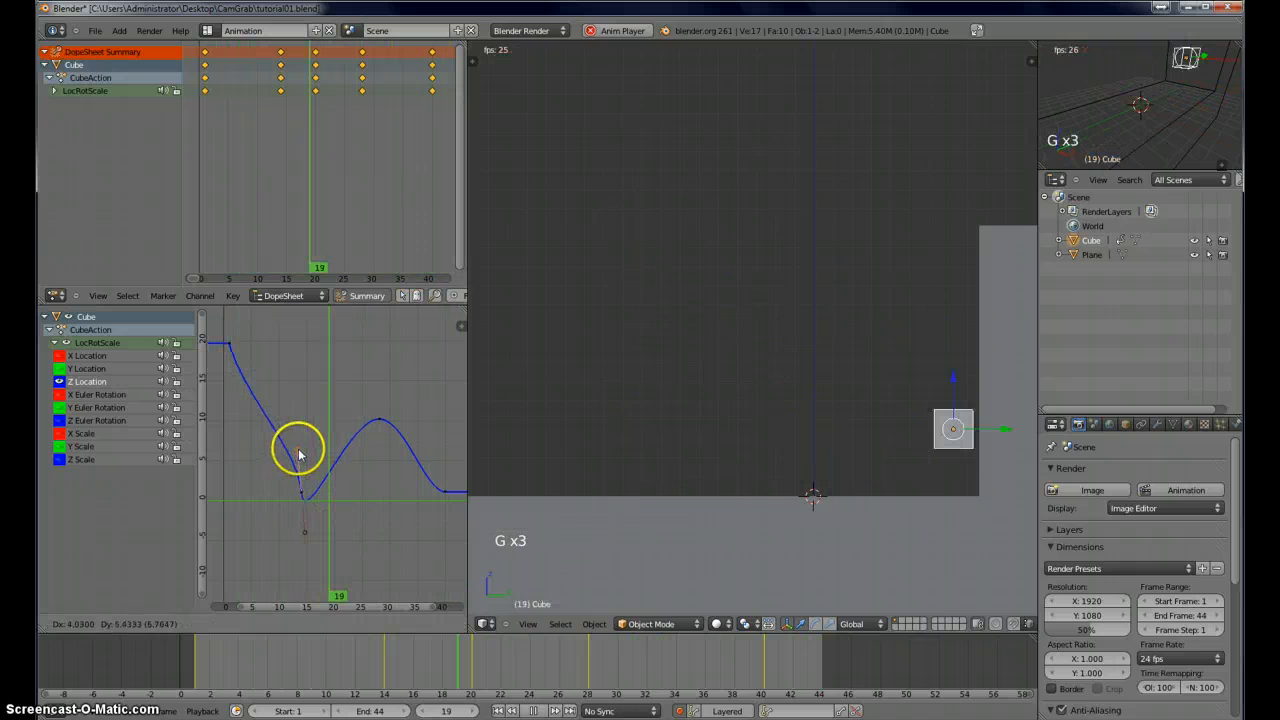
pyautogui.rightClick(280, 472)
# - Set the frame 14 Z Location keyframe's handle type to Free and raise its incoming handle
pyautogui.rightClick(302, 497)
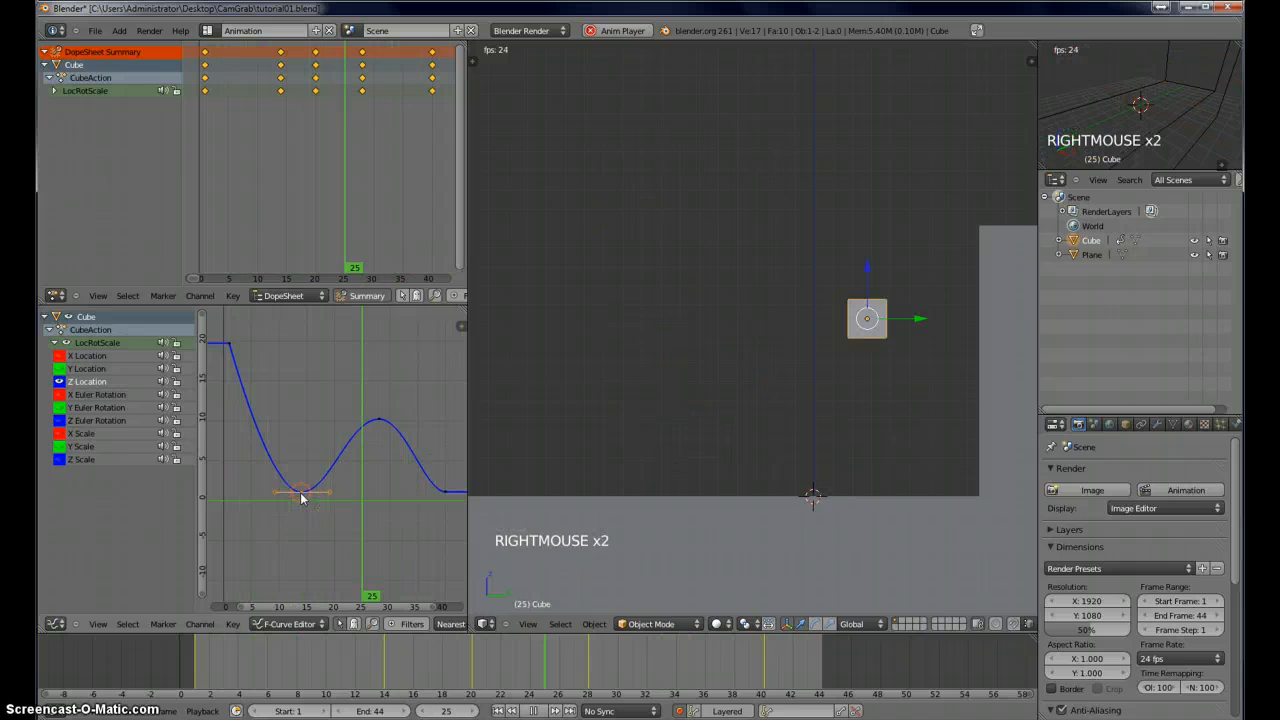
pyautogui.press('v')
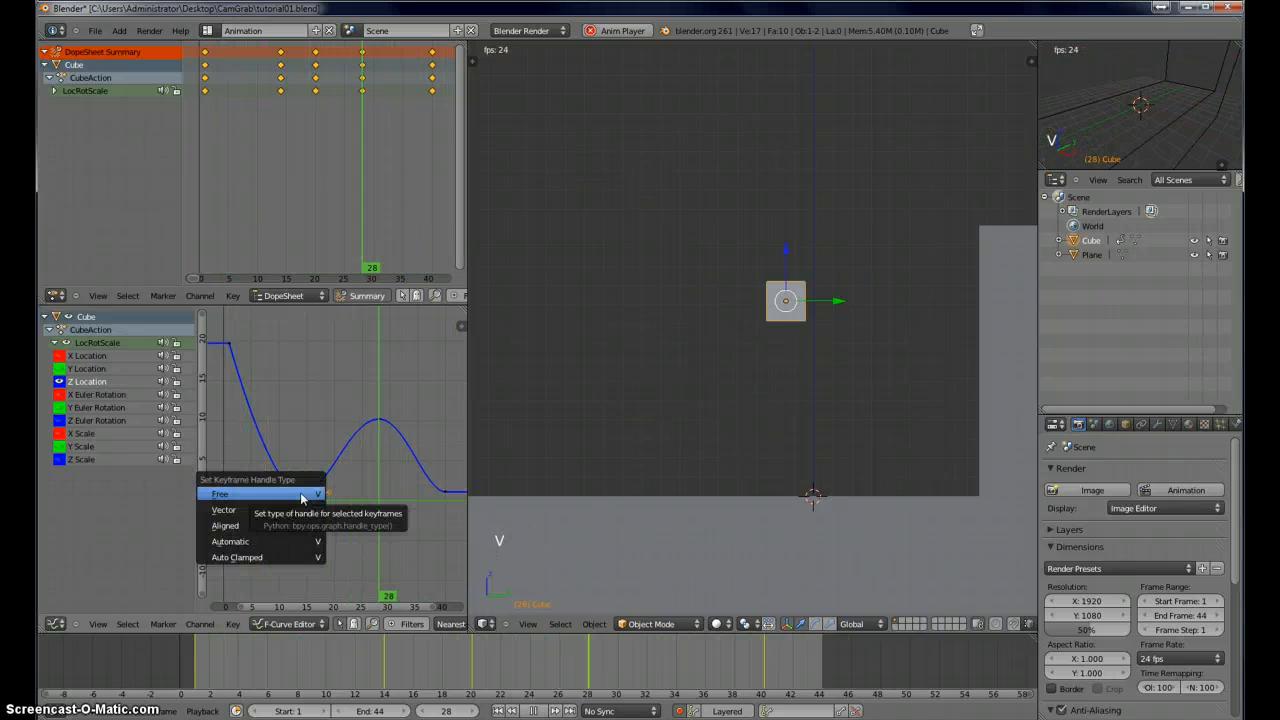
pyautogui.click(302, 494)
pyautogui.rightClick(266, 502)
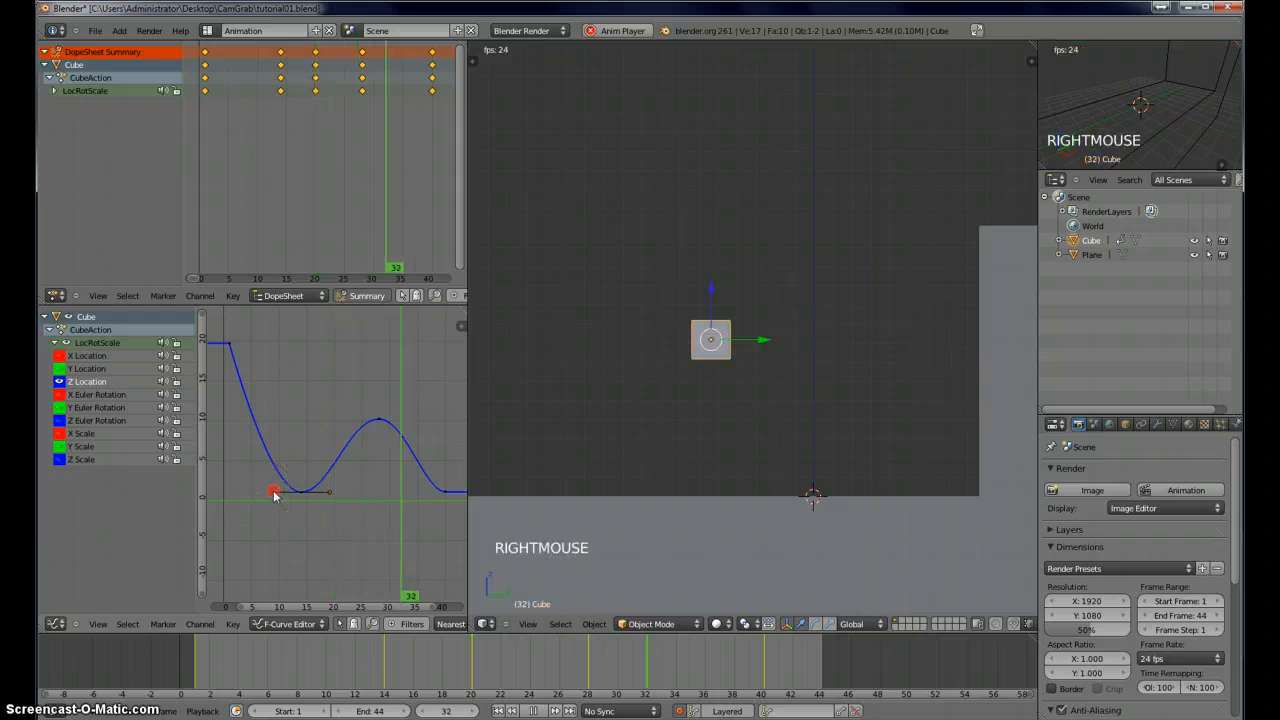
pyautogui.press('g')
pyautogui.press('g')
pyautogui.click(284, 471)
# - Raise the outgoing handle of the frame 14 Z Location keyframe and readjust its incoming handle to form a sharp bounce
pyautogui.rightClick(326, 492)
pyautogui.press('g')
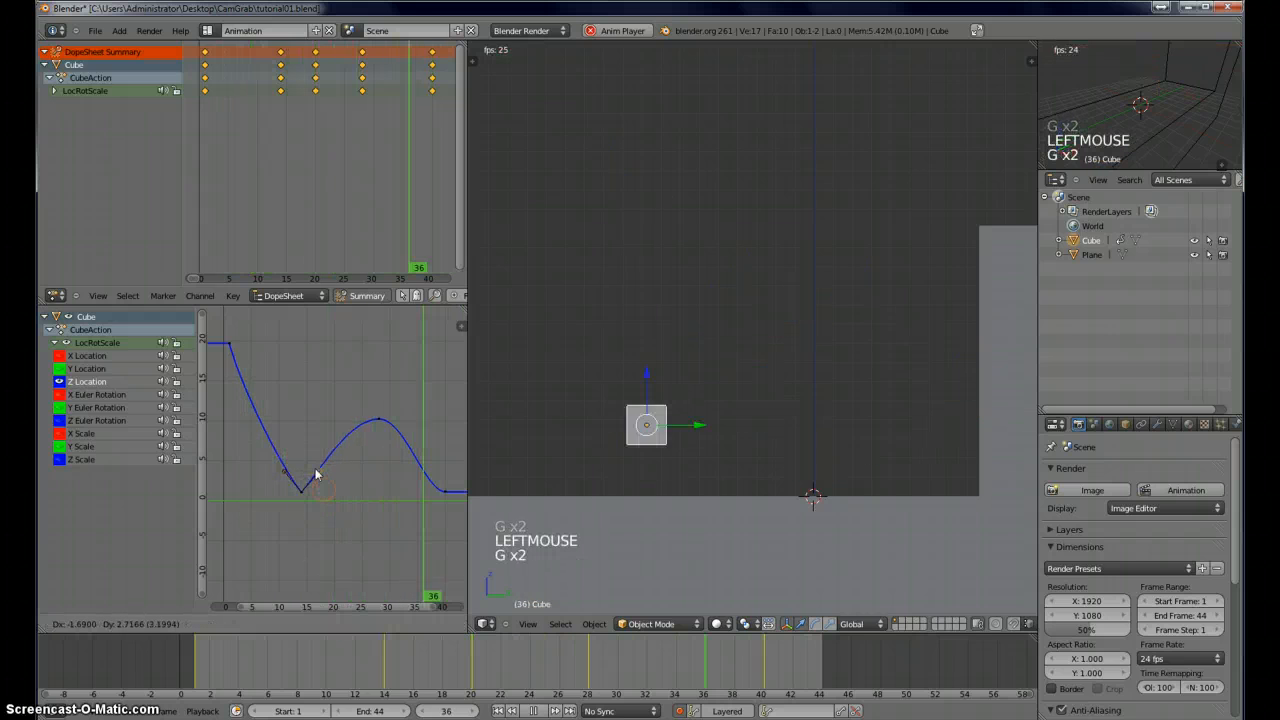
pyautogui.click(317, 468)
pyautogui.rightClick(286, 473)
pyautogui.press('g')
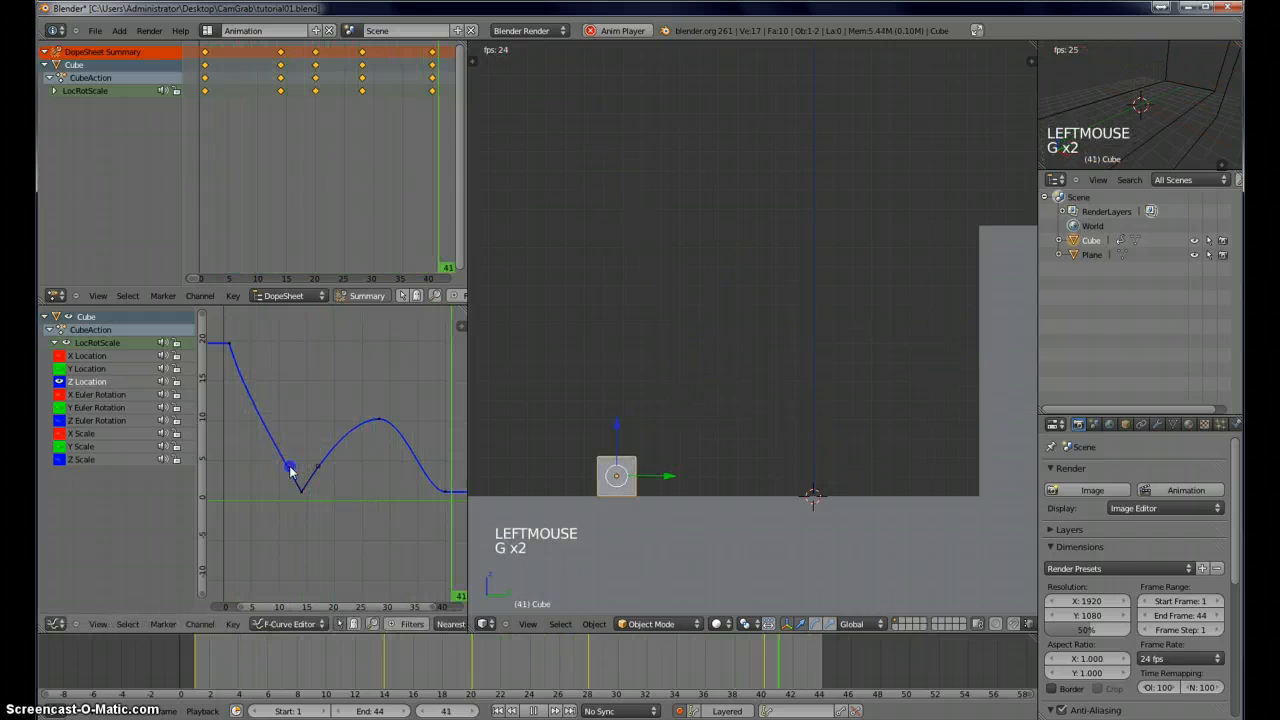
# - Lengthen the outgoing handle of the first Z Location keyframe and angle it less steeply to smooth the cube's fall
pyautogui.click(289, 468)
pyautogui.rightClick(245, 373)
pyautogui.press('g')
pyautogui.press('g')
pyautogui.press('g')
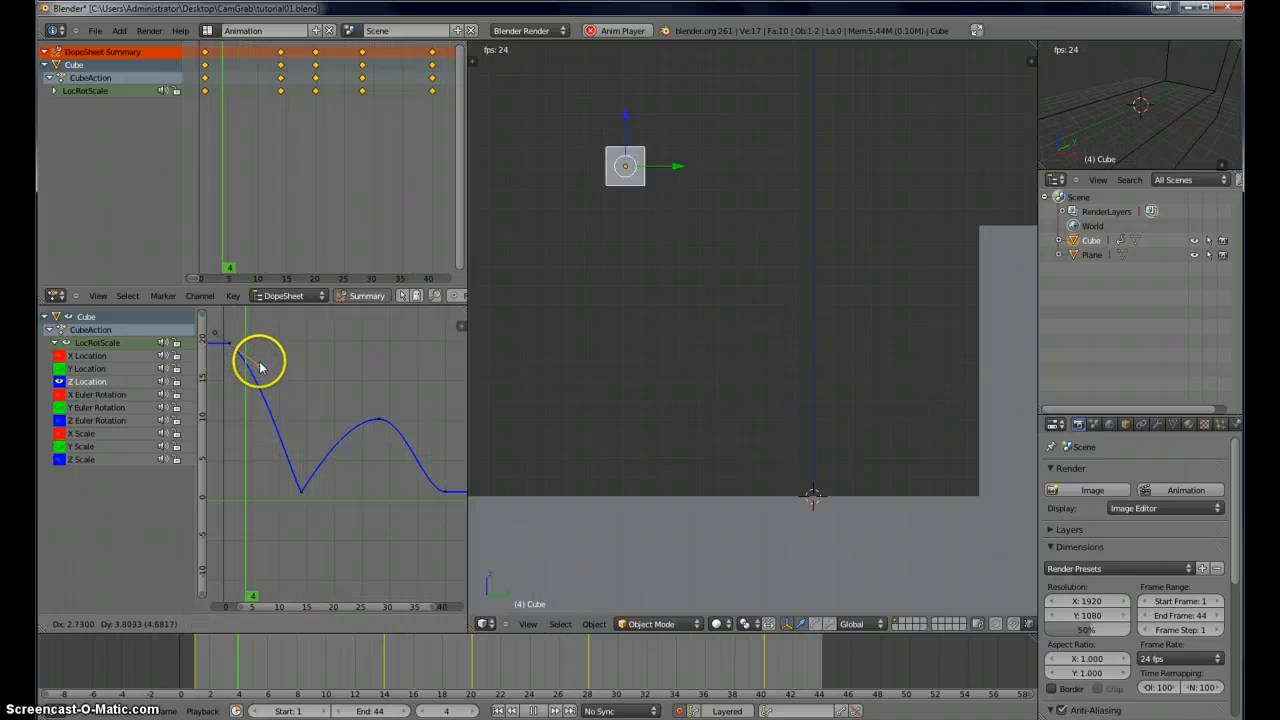
pyautogui.click(257, 384)
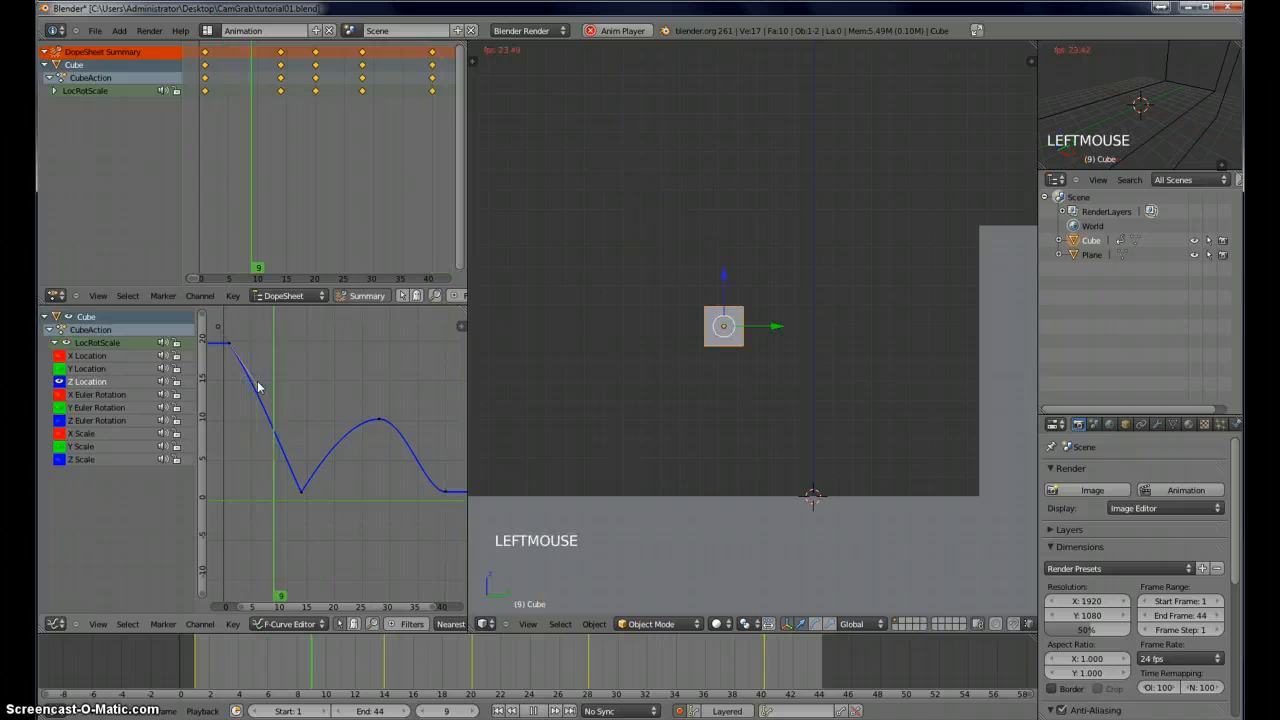
# - Set the last Z Location keyframe's handle type to Free and raise its incoming handle so the cube lands without easing
pyautogui.moveTo(406, 486); pyautogui.dragTo(347, 489, button='middle')
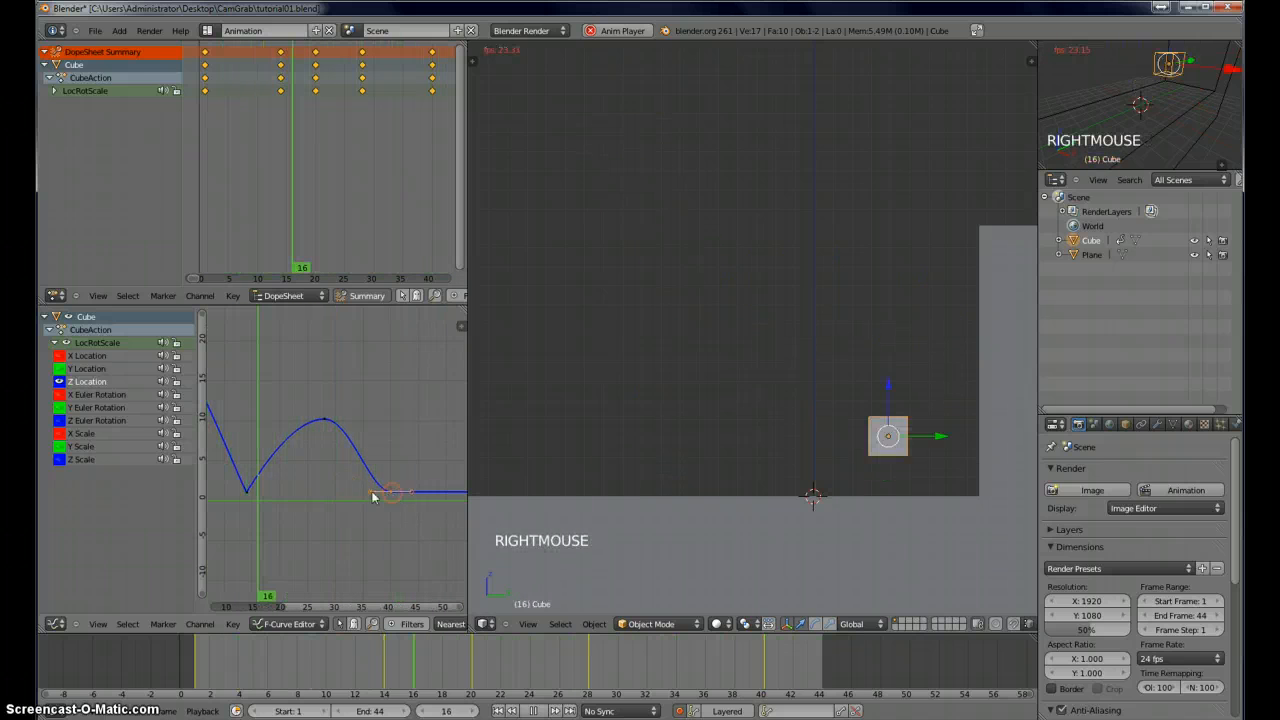
pyautogui.press('v')
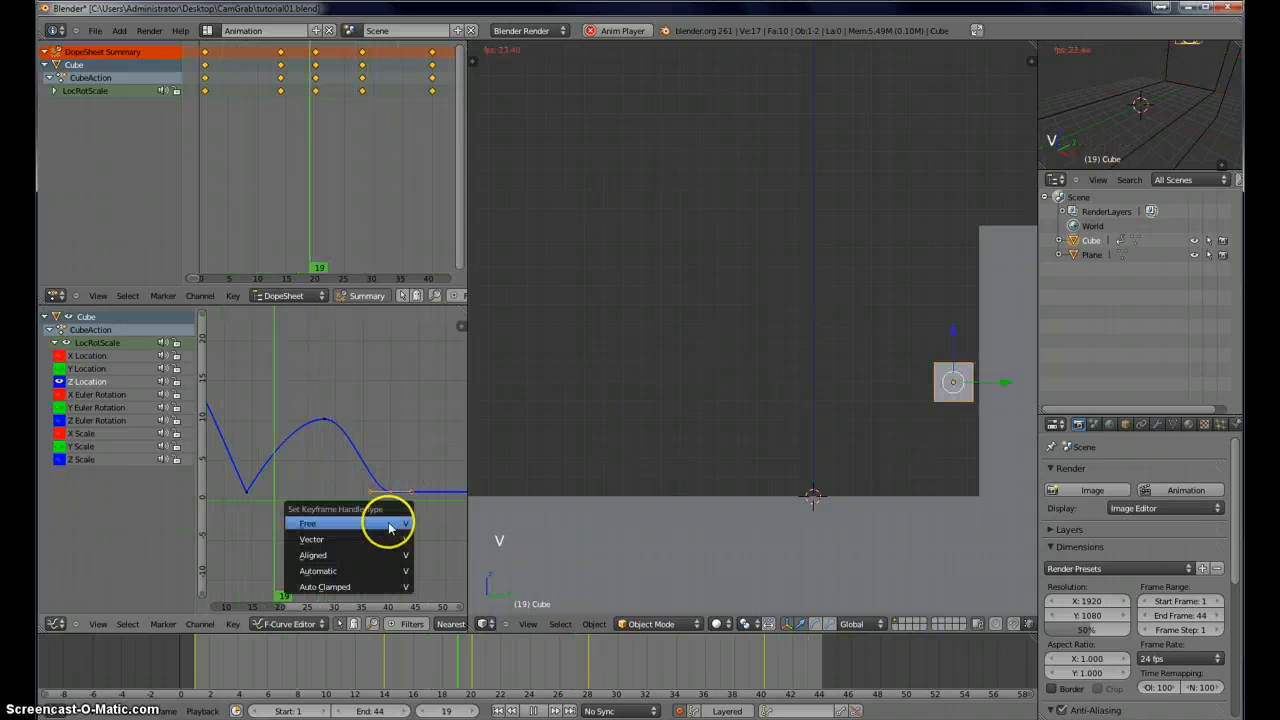
pyautogui.click(389, 527)
pyautogui.rightClick(371, 494)
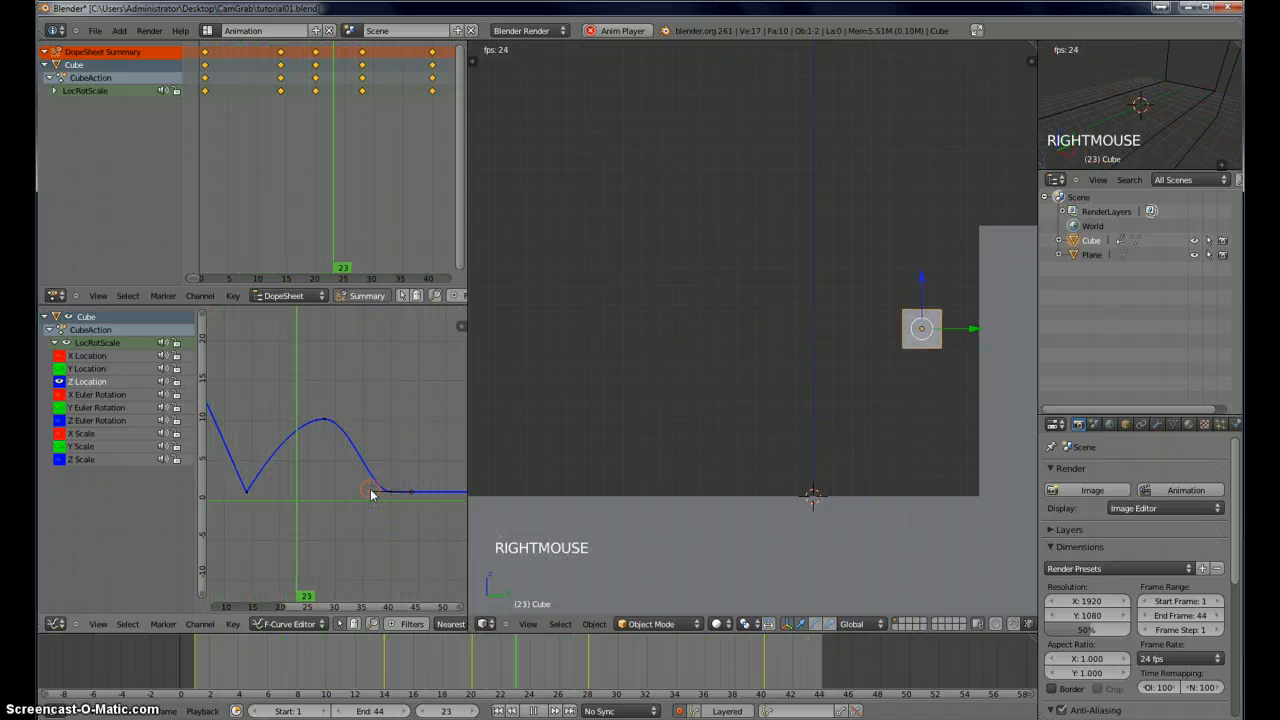
pyautogui.press('g')
pyautogui.press('g')
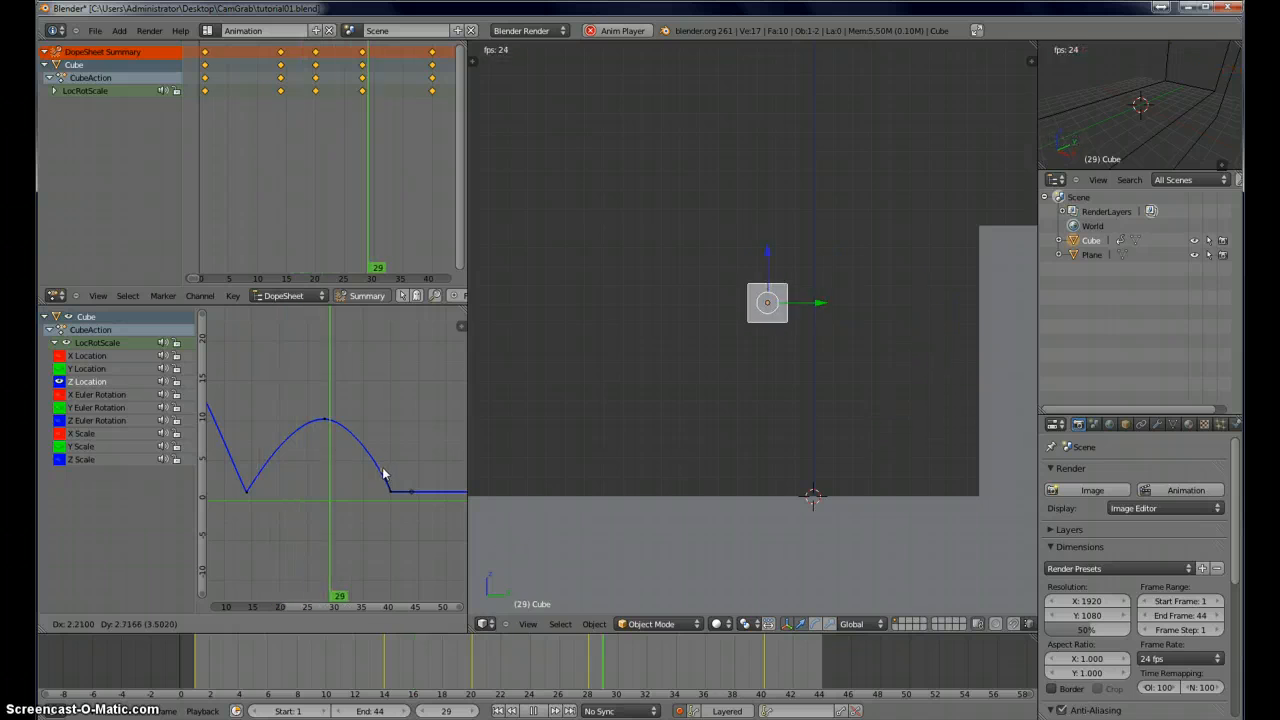
pyautogui.click(384, 475)
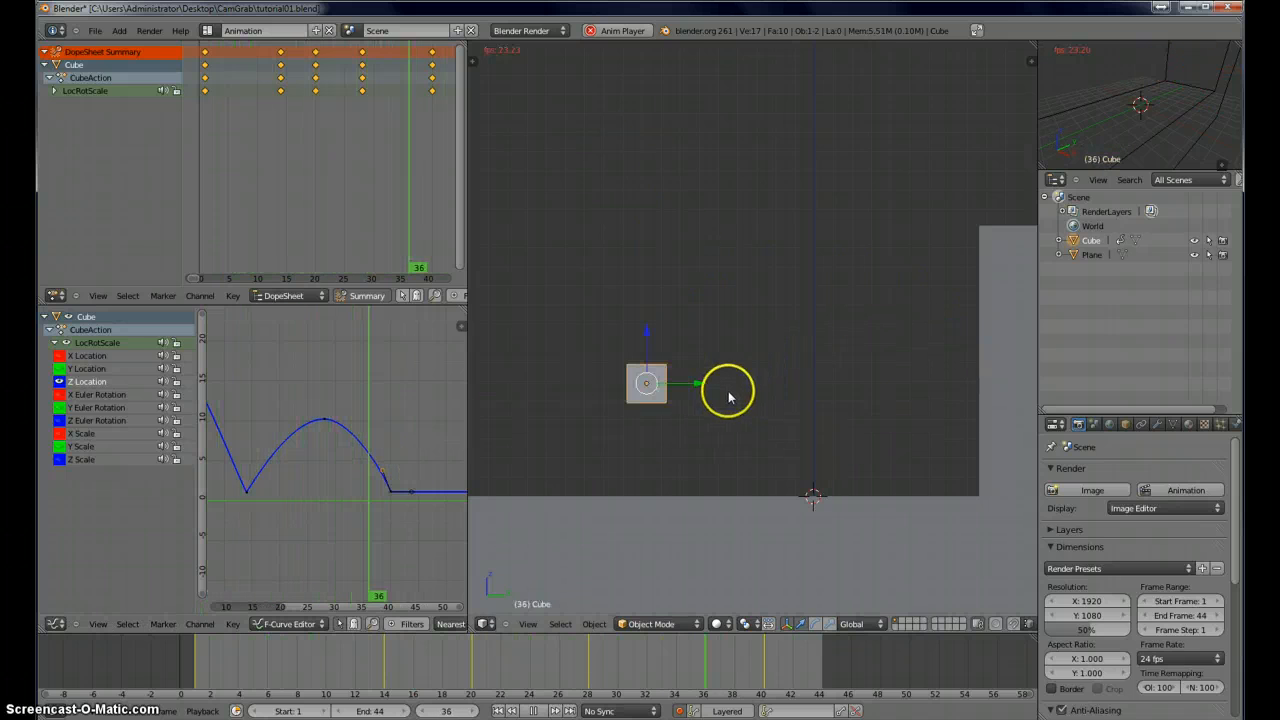
# - Show only the Y Location curve and delete its keyframes at frames 14 and 28
pyautogui.doubleClick(64, 370)
pyautogui.click(357, 491)
pyautogui.moveTo(357, 491); pyautogui.dragTo(420, 457, button='middle')
pyautogui.press('a')
pyautogui.press('b')
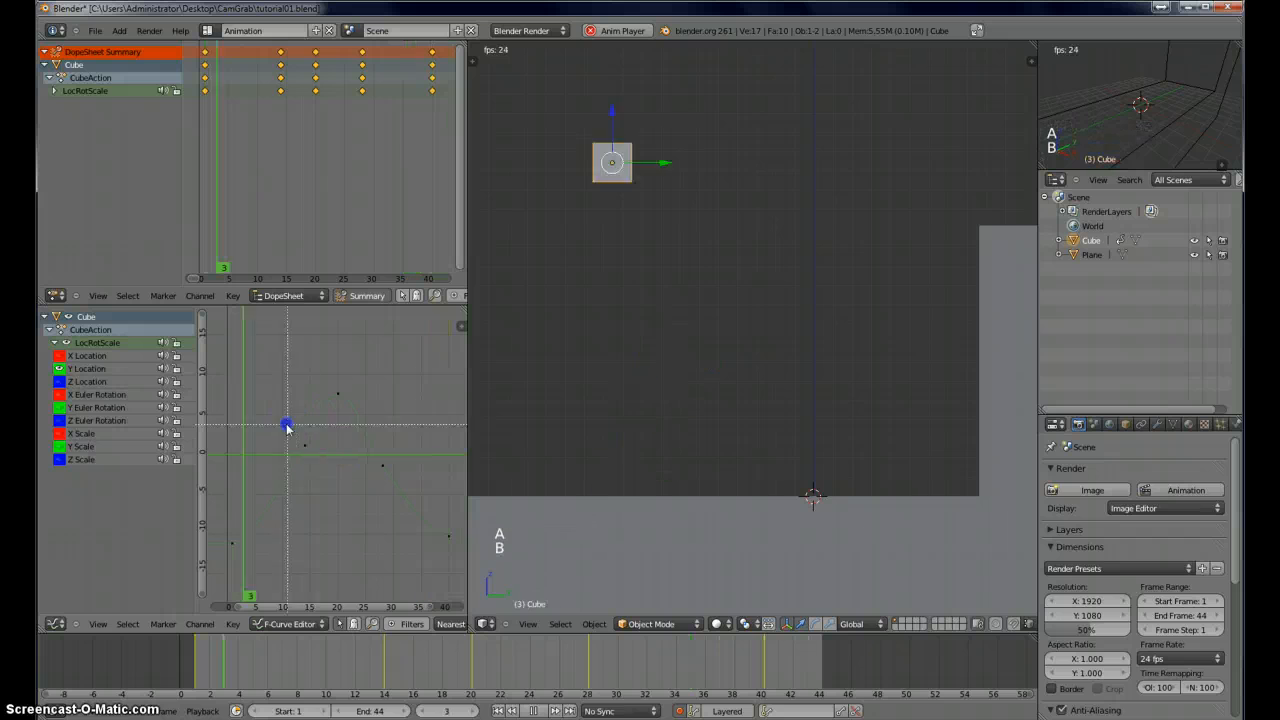
pyautogui.moveTo(286, 425); pyautogui.dragTo(389, 494)
pyautogui.press('x')
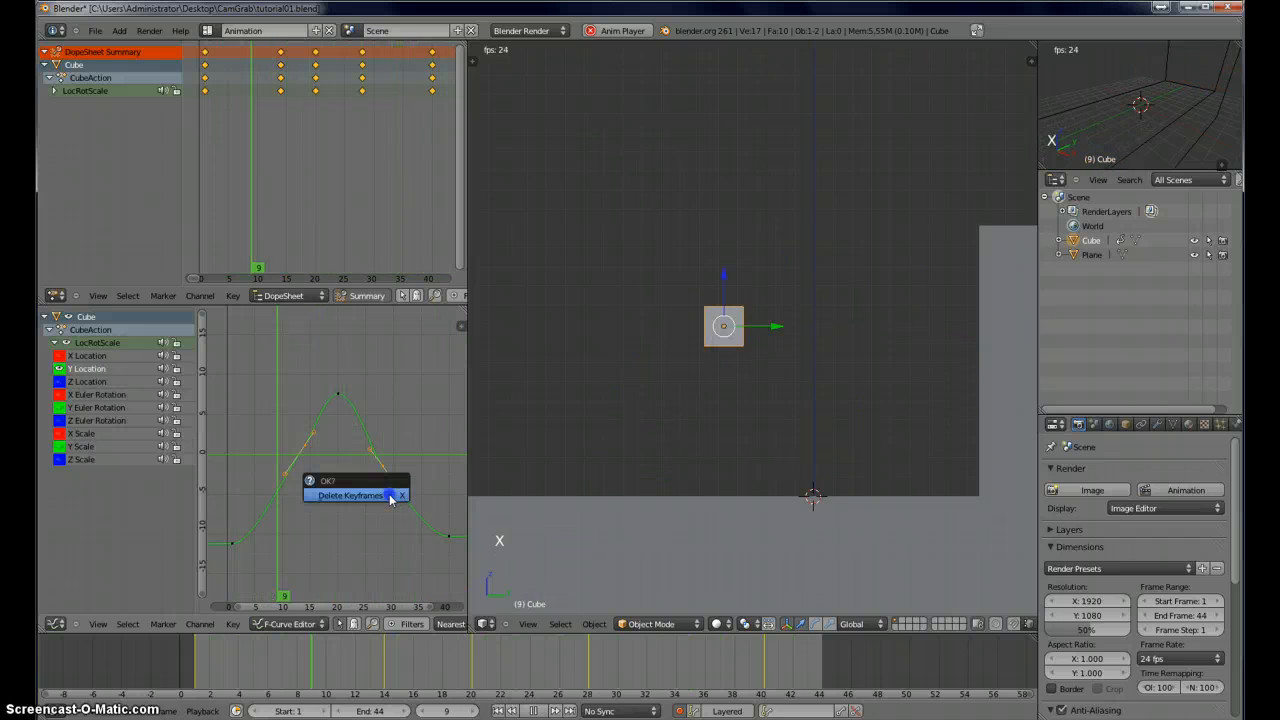
pyautogui.click(389, 494)
pyautogui.moveTo(389, 494)
pyautogui.mouseDown(button='middle')
pyautogui.moveTo(243, 469)
pyautogui.moveTo(421, 460)
pyautogui.moveTo(398, 484)
pyautogui.mouseUp(button='middle')
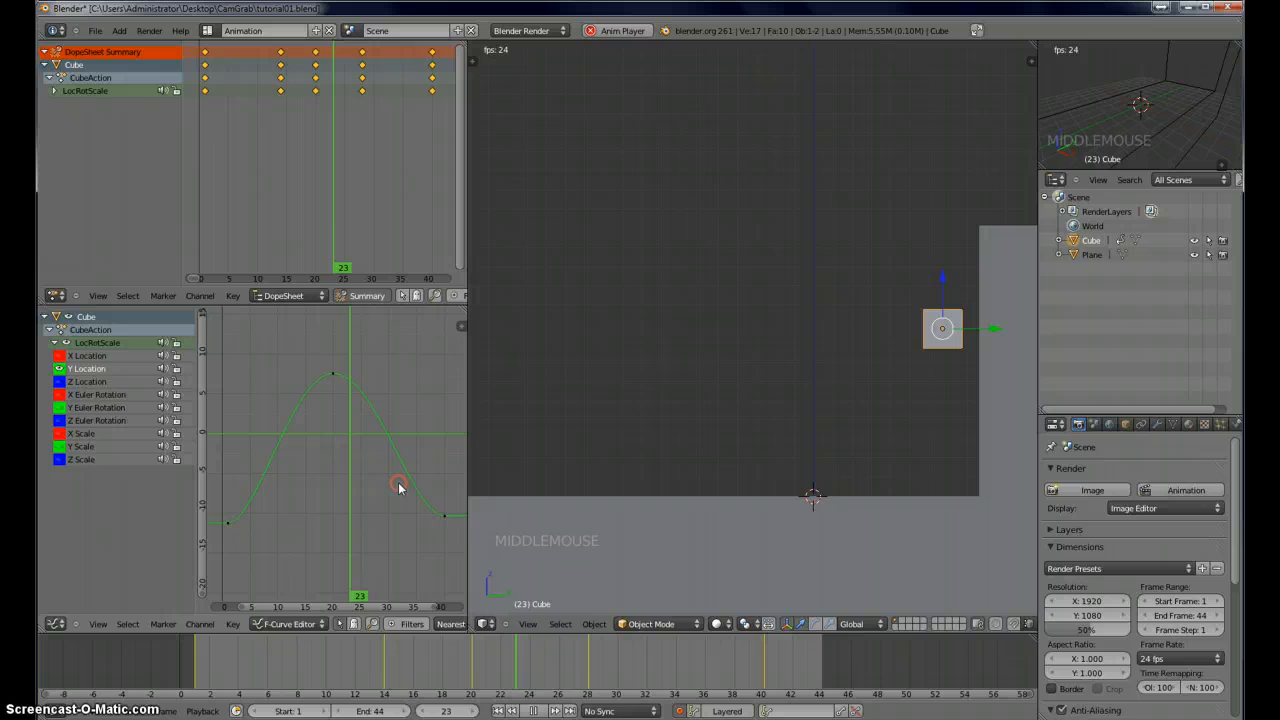
# - Try to straighten the Y Location rise by raising the first keyframe's outgoing handle and lowering the frame 20 keyframe's incoming handle
pyautogui.rightClick(228, 531)
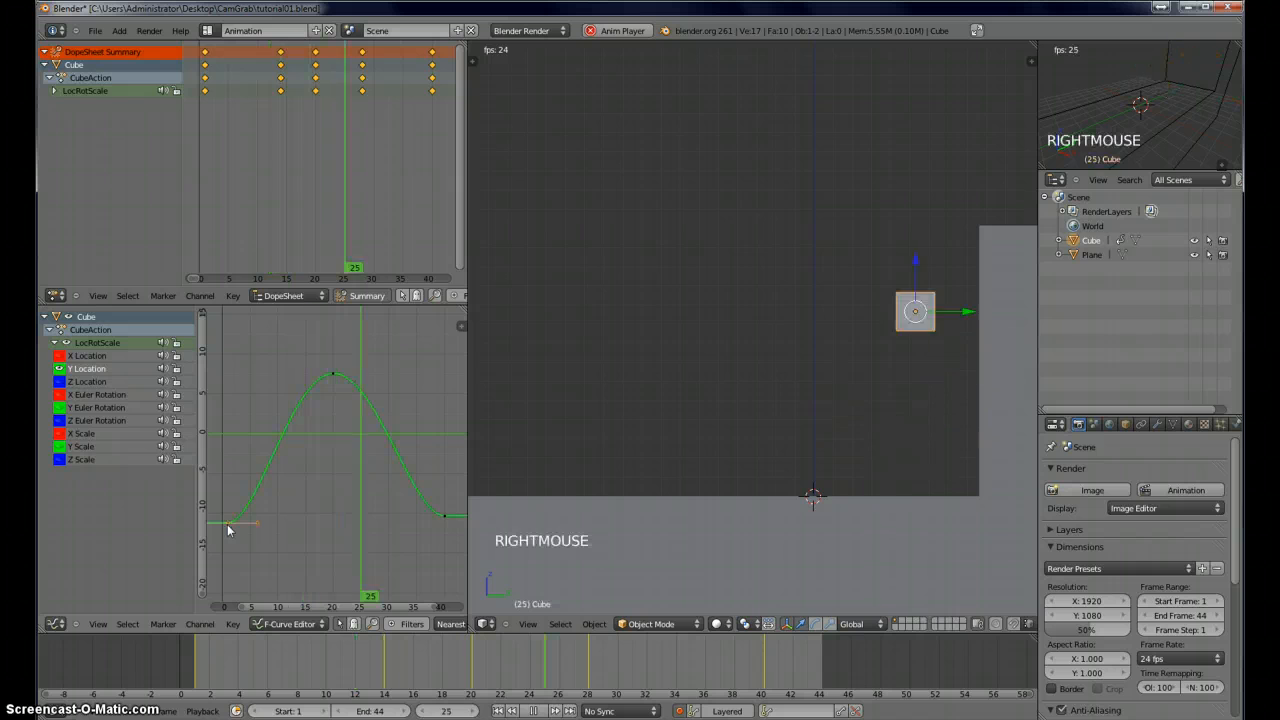
pyautogui.keyDown('shift'); pyautogui.rightClick(334, 374); pyautogui.keyUp('shift')
pyautogui.press('g')
pyautogui.press('g')
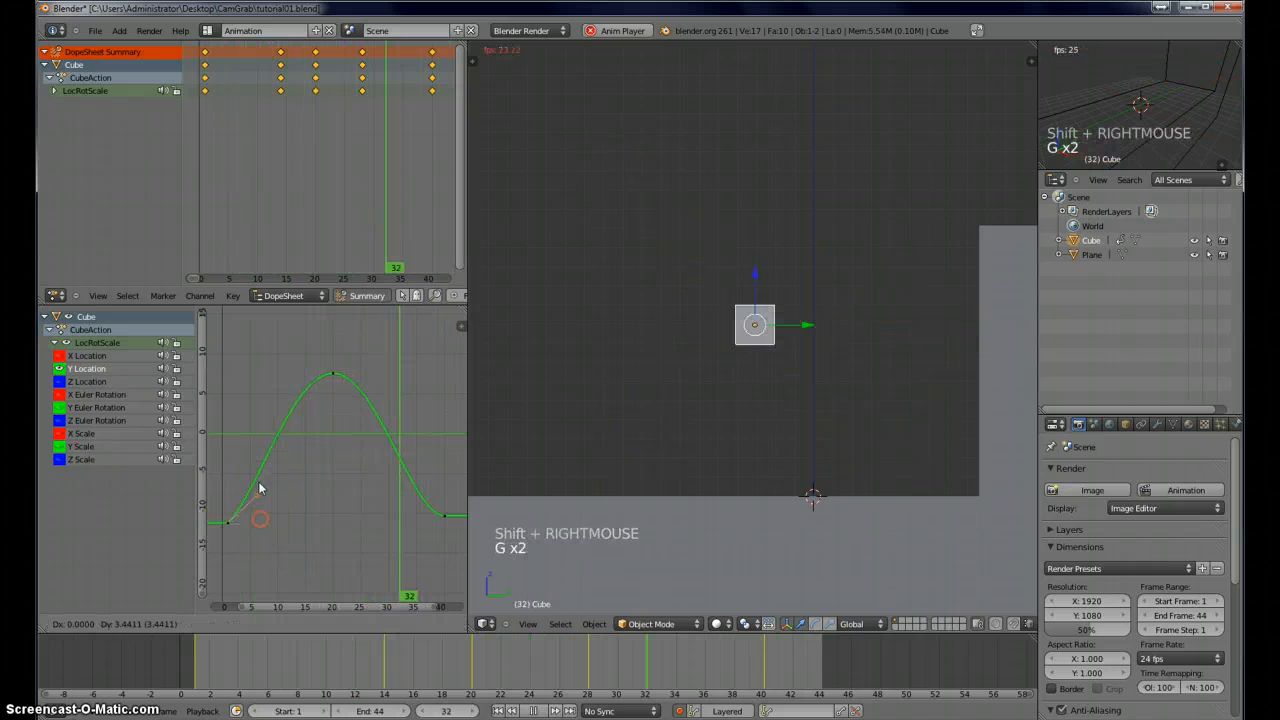
pyautogui.click(325, 397)
pyautogui.rightClick(306, 386)
pyautogui.press('g')
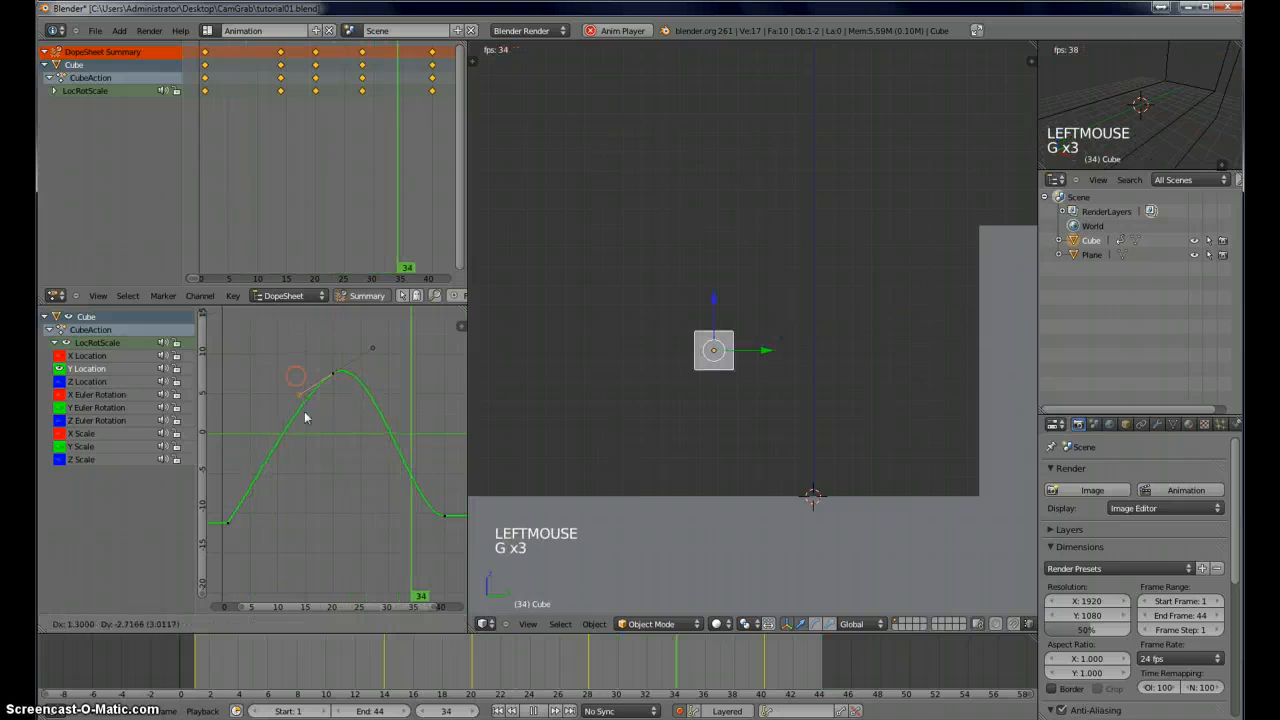
pyautogui.click(306, 423)
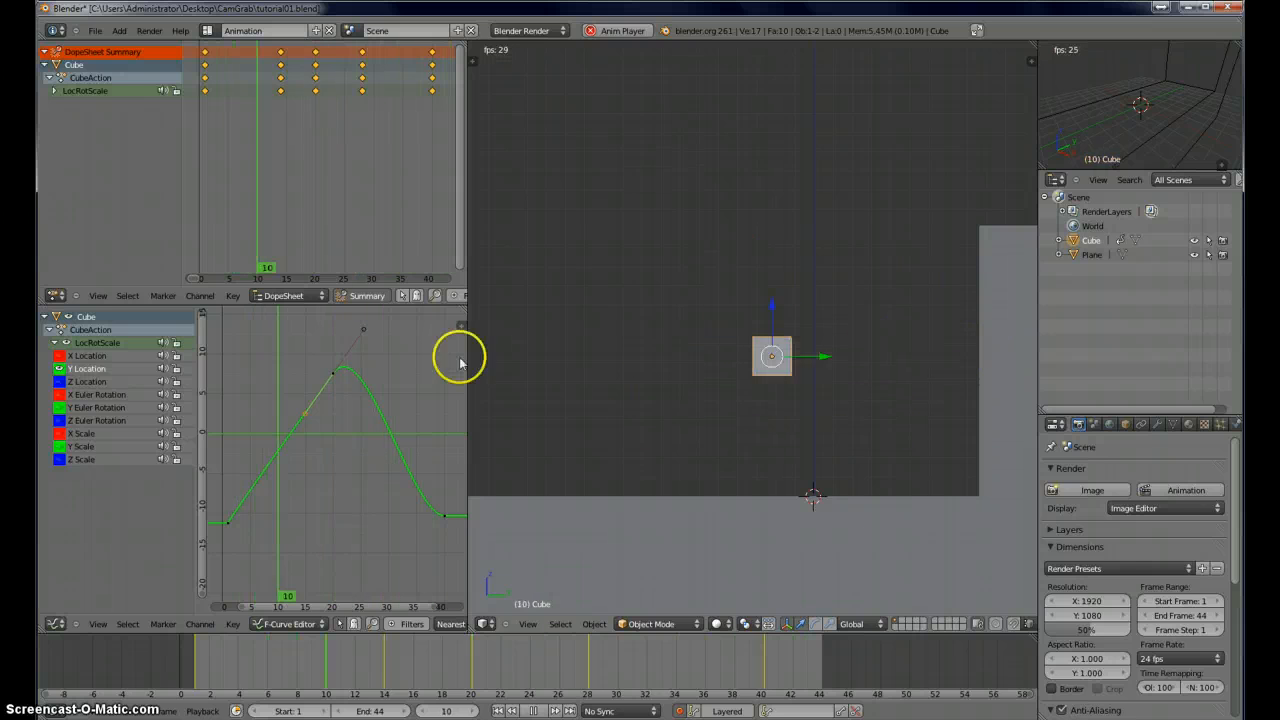
# - Try to angle the outgoing handle of the frame 20 Y Location keyframe downward
pyautogui.rightClick(363, 331)
pyautogui.press('g')
pyautogui.press('g')
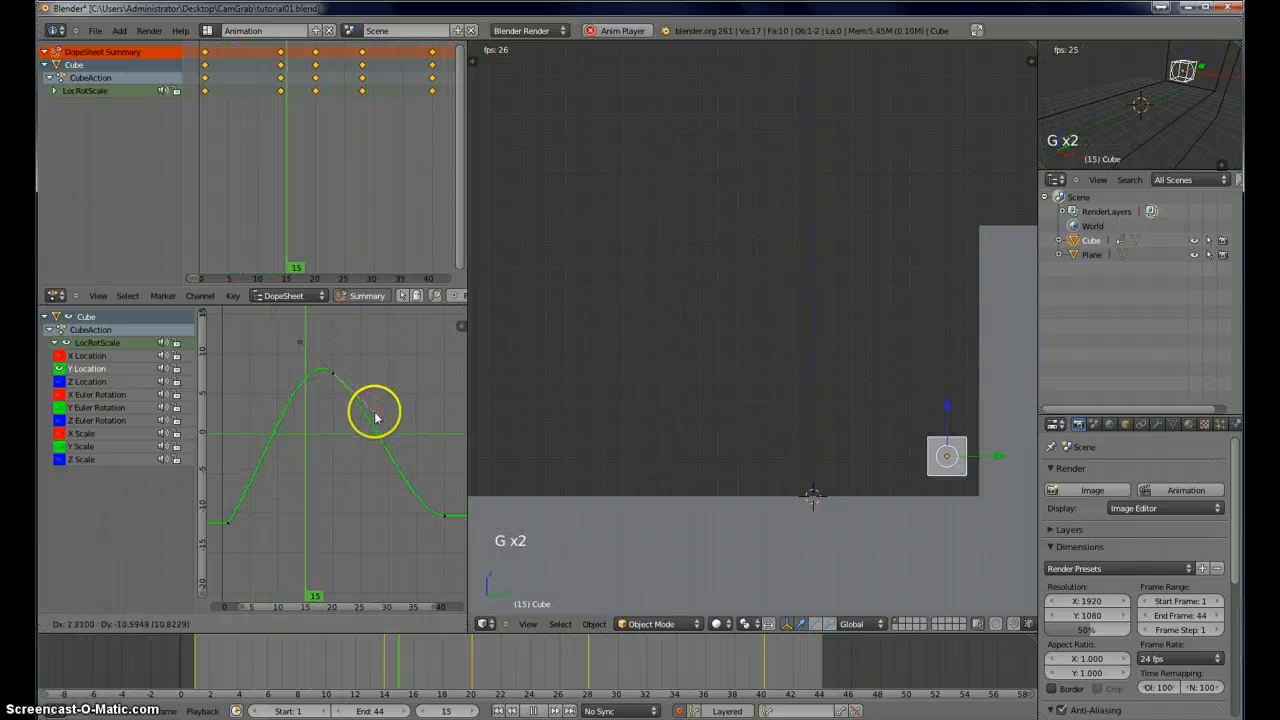
pyautogui.click(308, 403)
# - Set the first Y Location keyframe's interpolation mode to Linear
pyautogui.rightClick(230, 527)
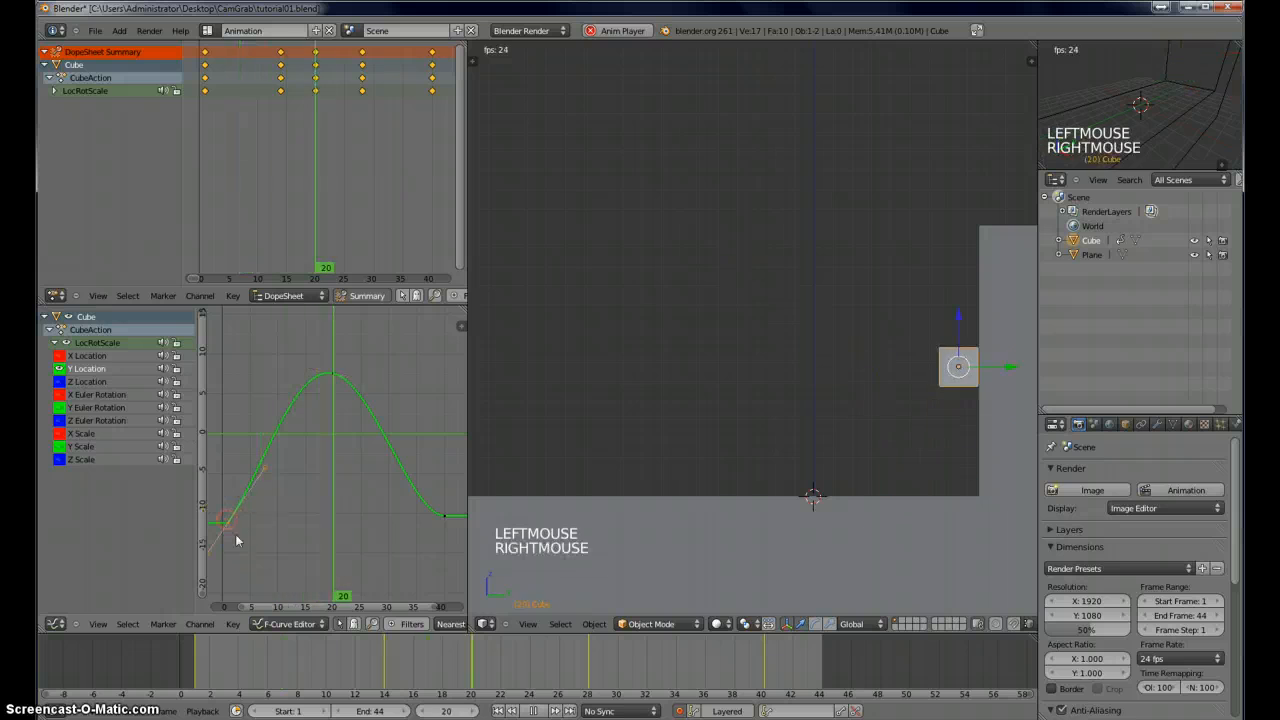
pyautogui.click(231, 623)
pyautogui.click(294, 468)
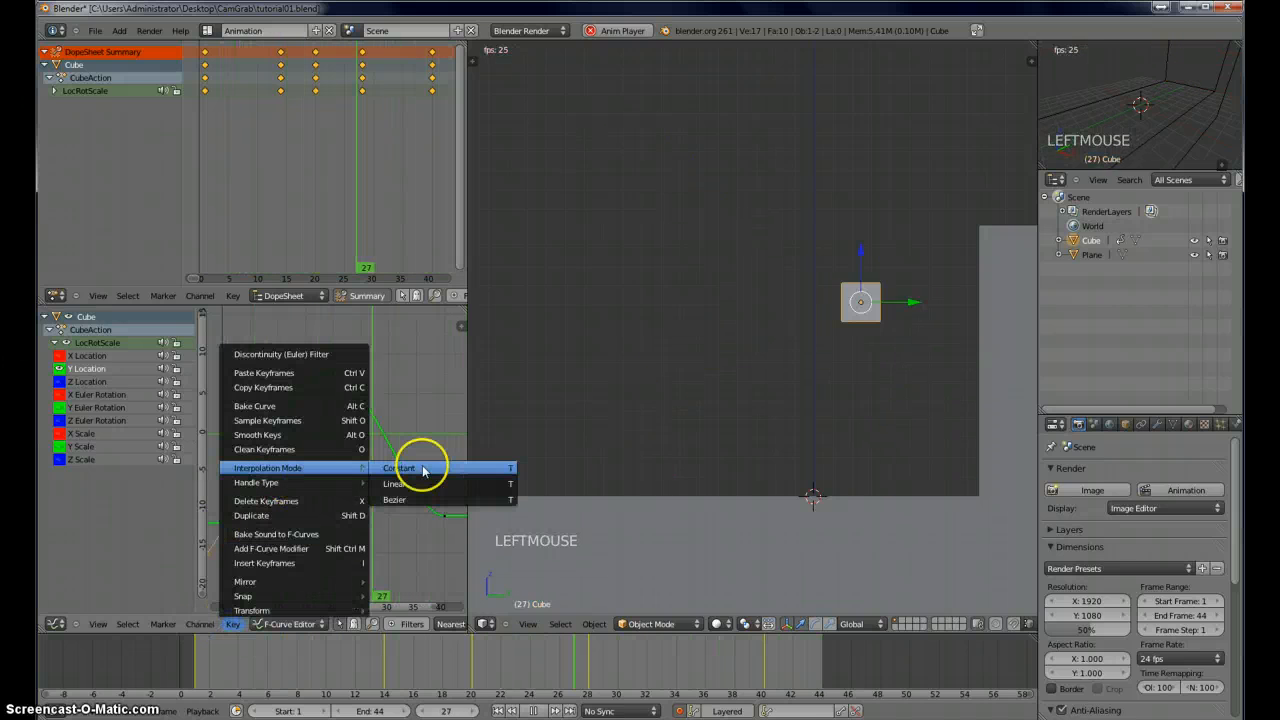
pyautogui.click(424, 488)
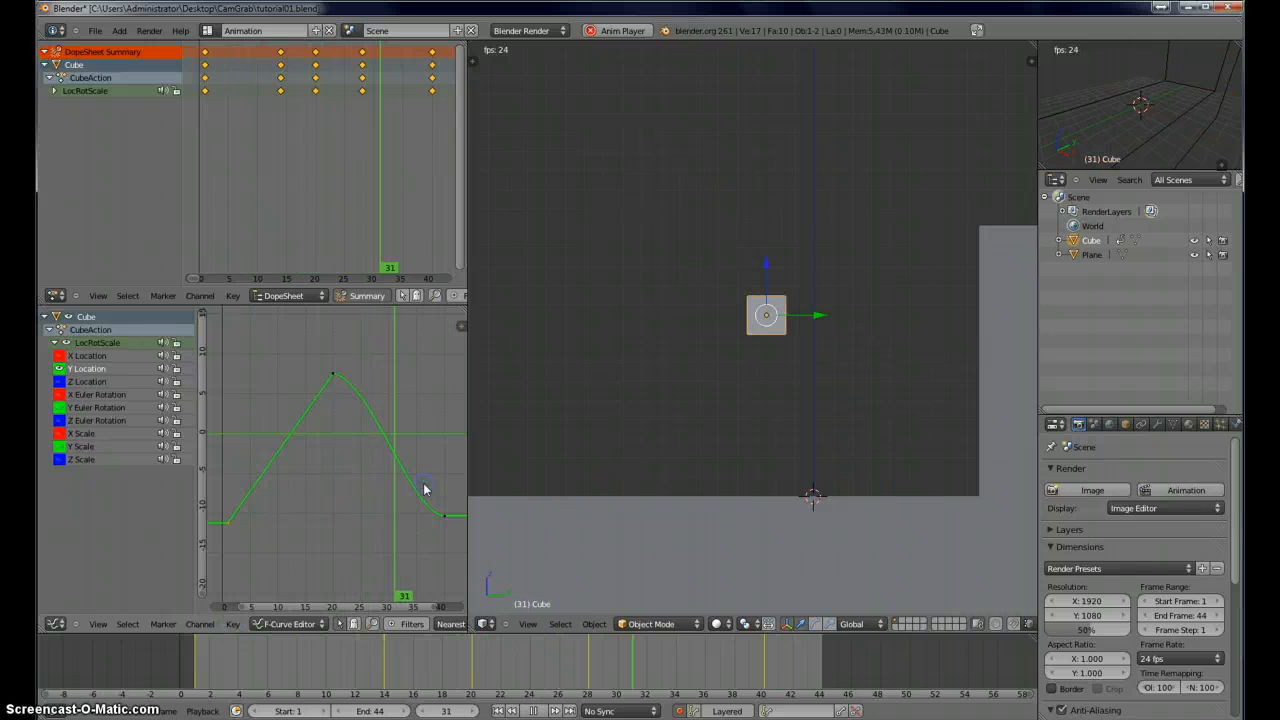
# - Try Constant interpolation on the first Y Location keyframe and switch it back to Linear
pyautogui.click(232, 623)
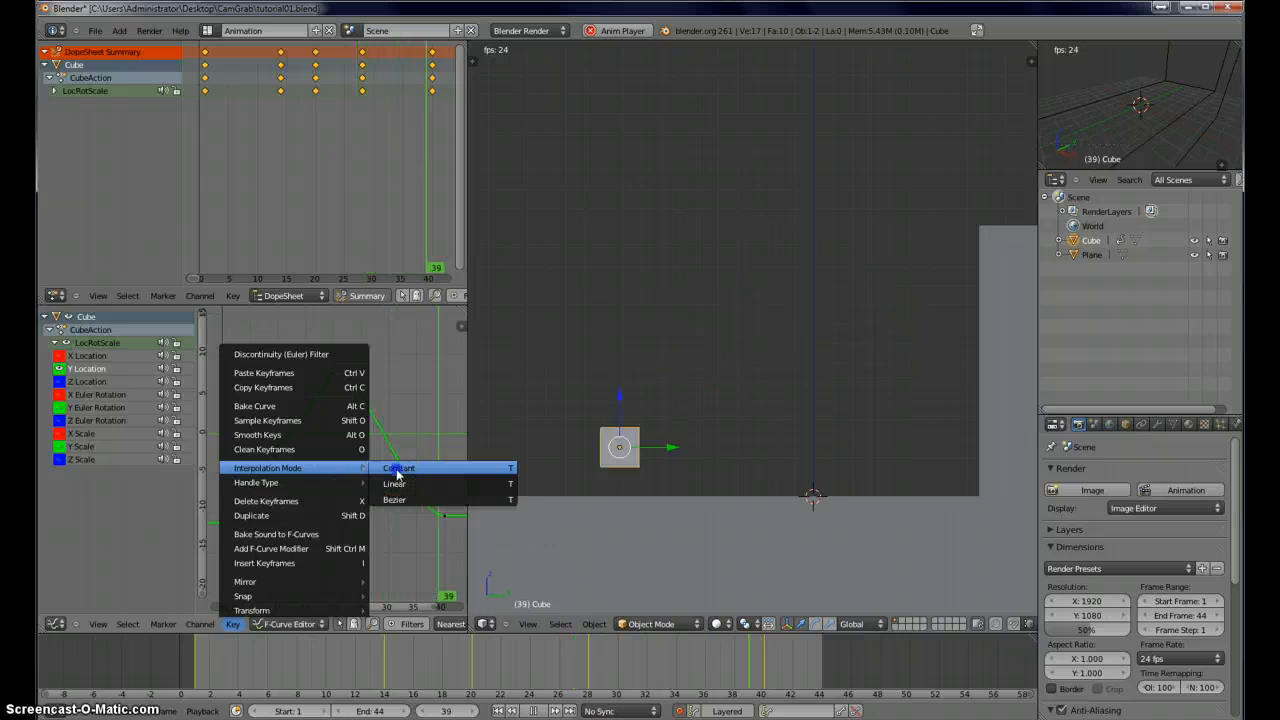
pyautogui.click(396, 470)
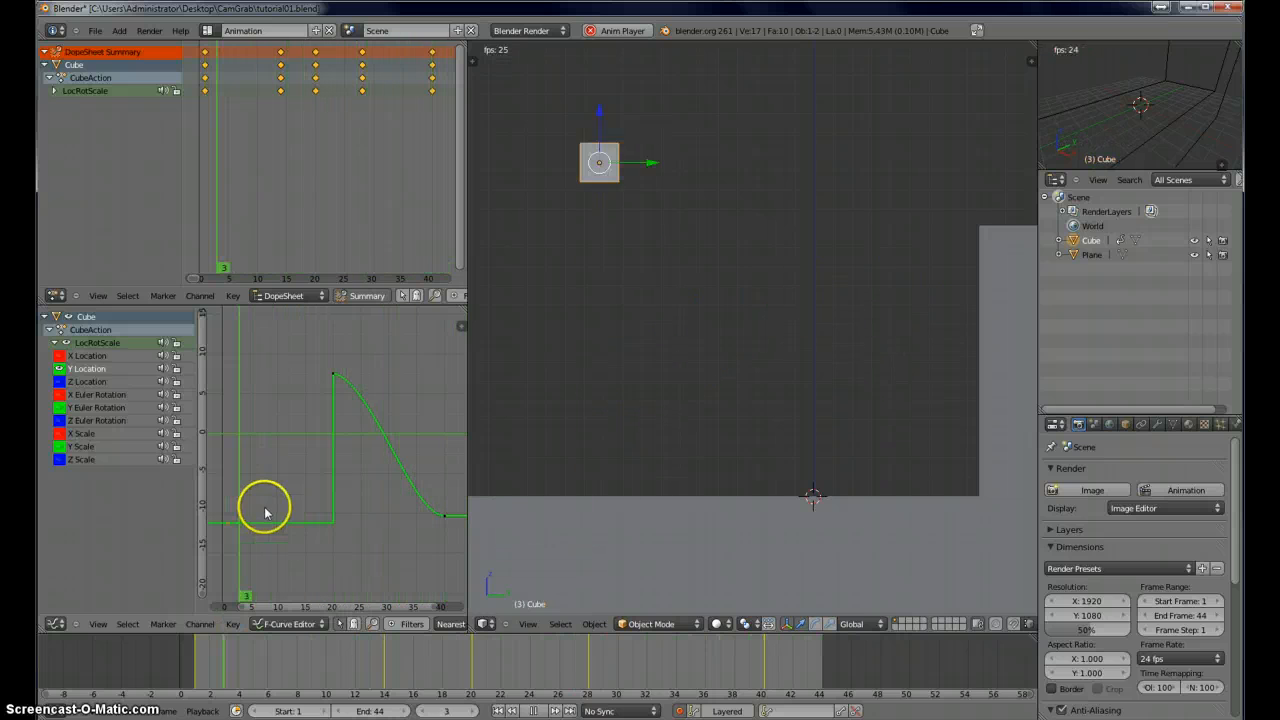
pyautogui.press('t')
pyautogui.press('t')
pyautogui.press('t')
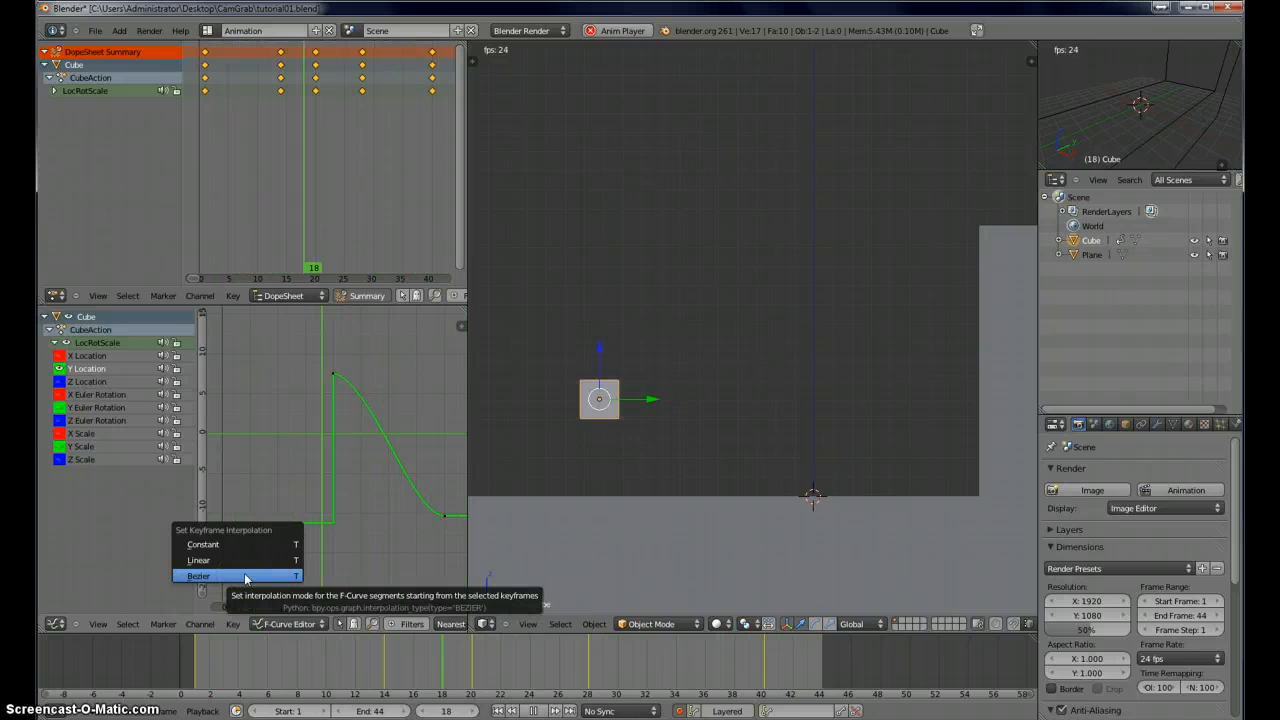
pyautogui.click(242, 566)
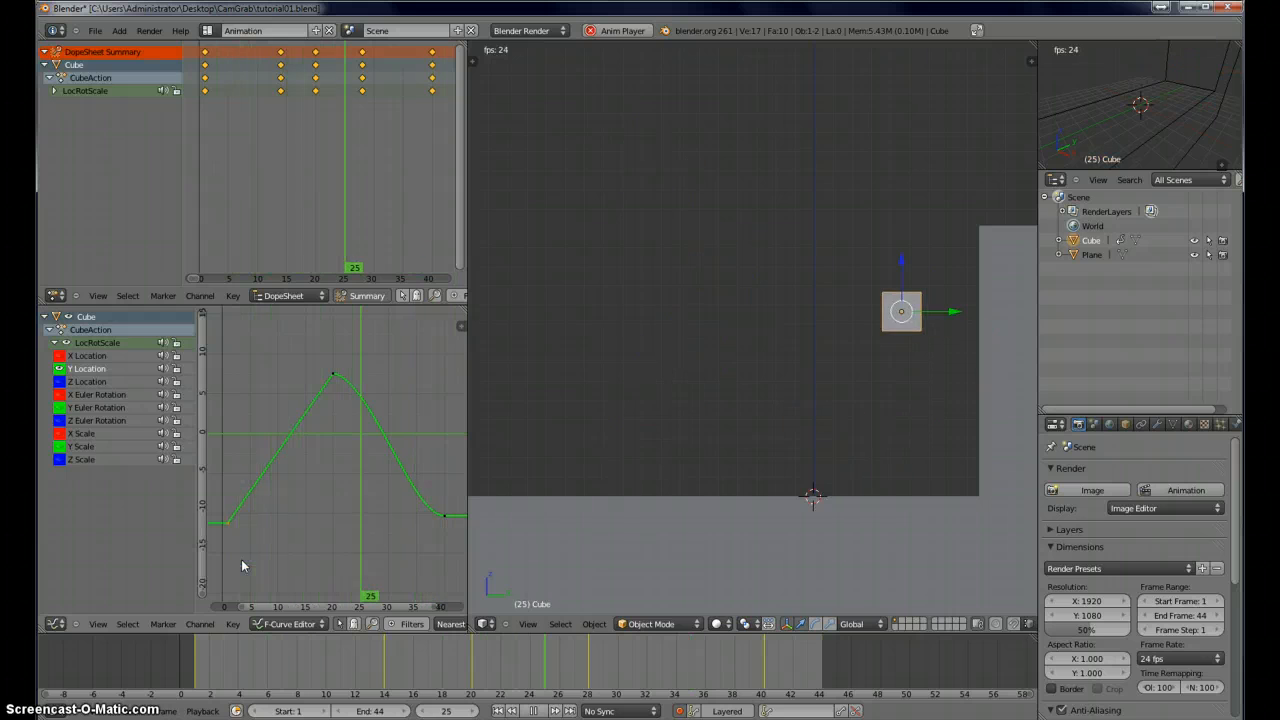
# - Angle the outgoing handle of the frame 20 Y Location keyframe steeply downward to form a sharp wall bounce
pyautogui.rightClick(336, 377)
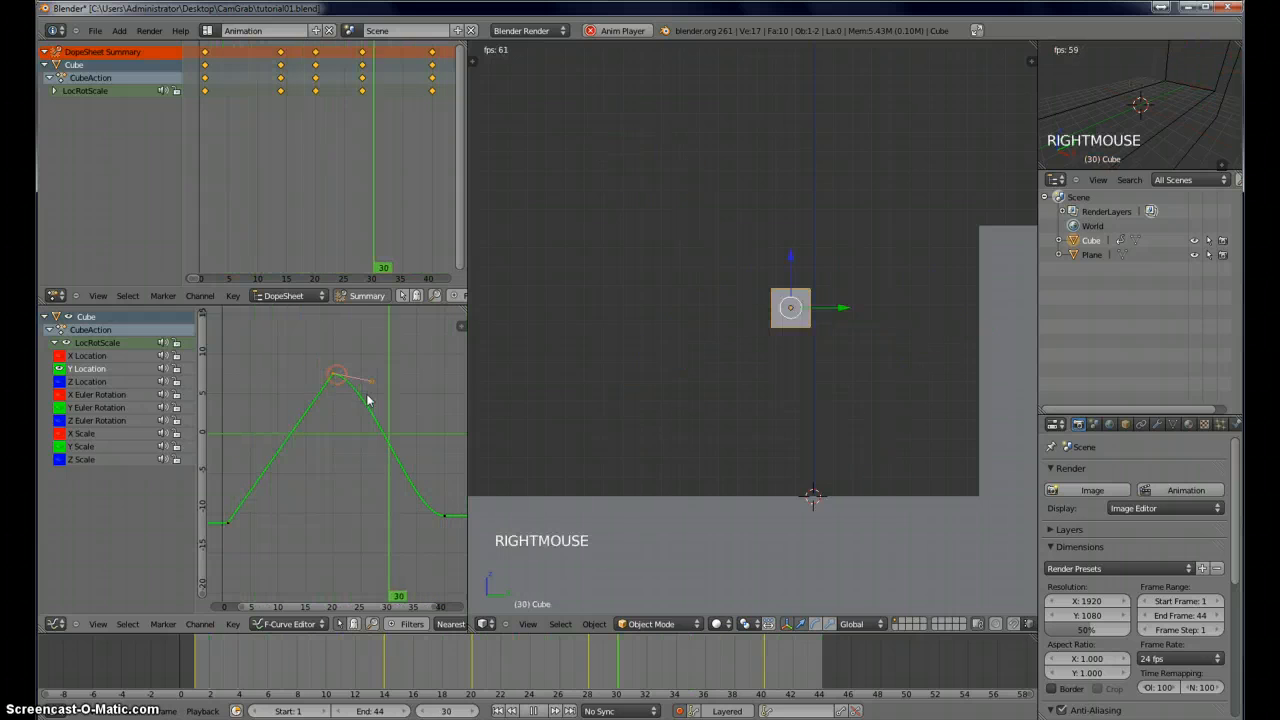
pyautogui.press('g')
pyautogui.press('g')
pyautogui.press('g')
pyautogui.click(349, 420)
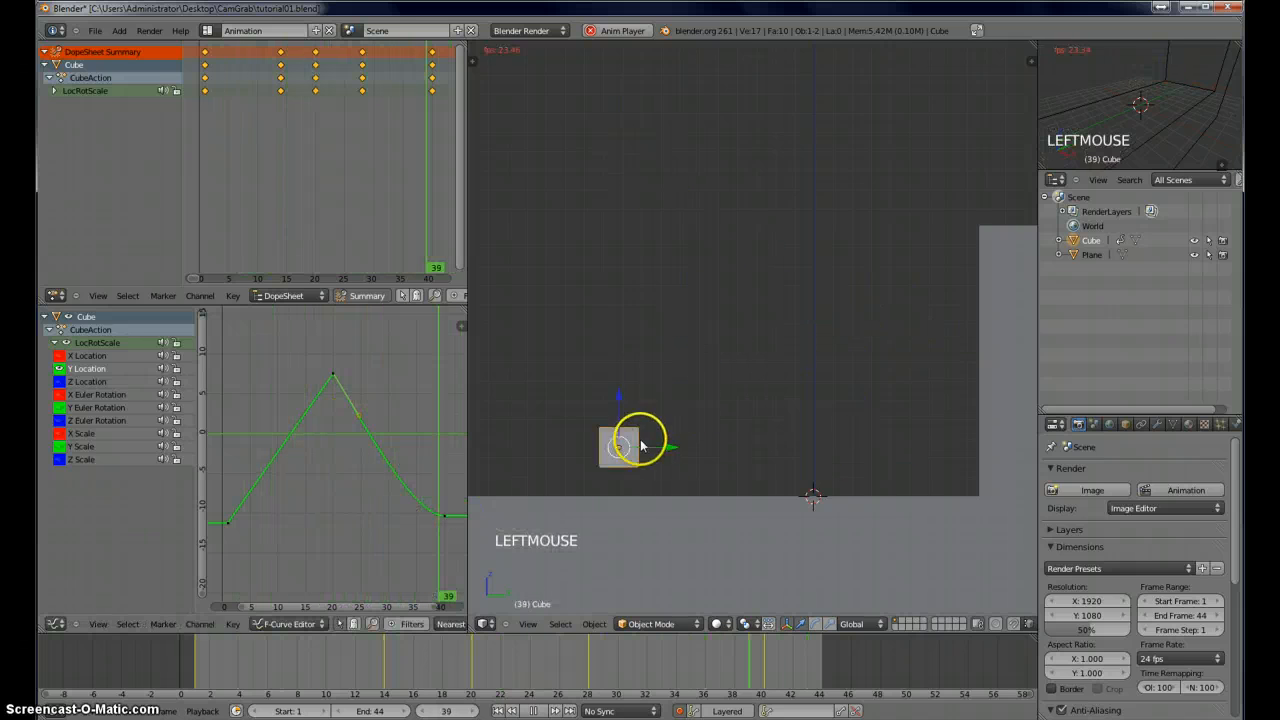
# - Move the last Y Location keyframe horizontally to about frame 51, keeping its value
pyautogui.rightClick(440, 517)
pyautogui.moveTo(440, 517); pyautogui.dragTo(309, 526, button='middle')
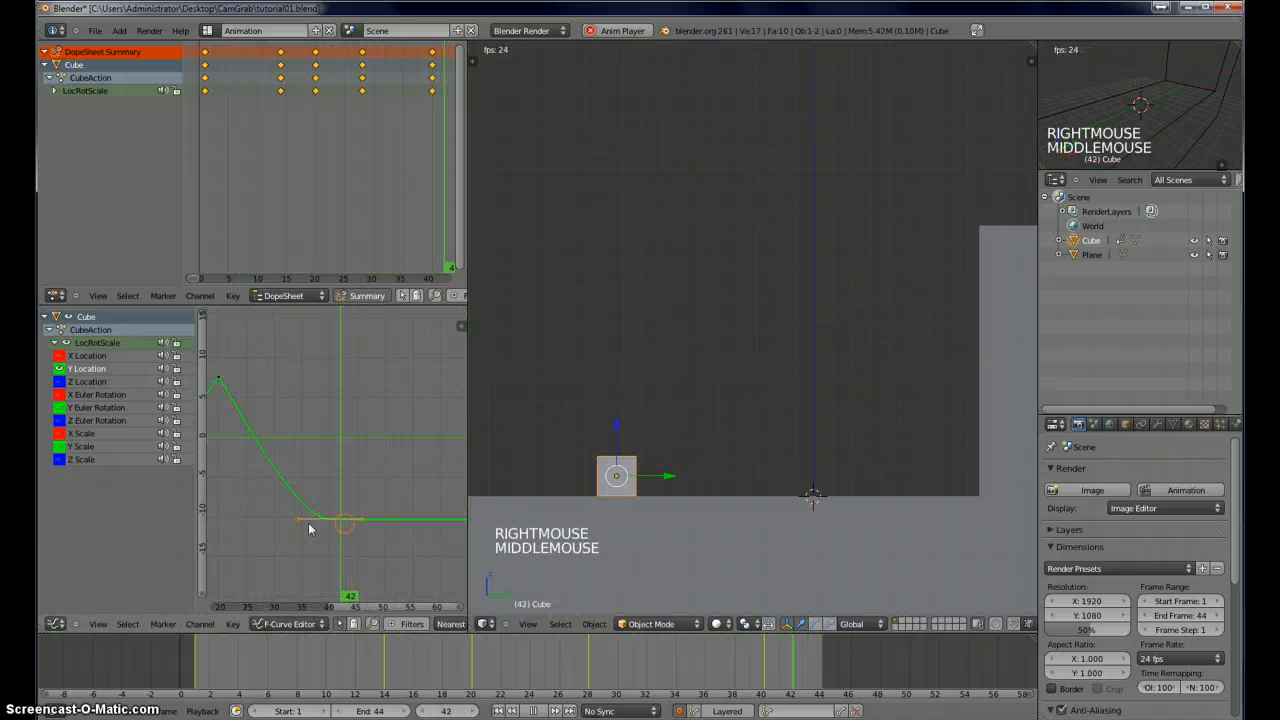
pyautogui.press('g')
pyautogui.rightClick(331, 524)
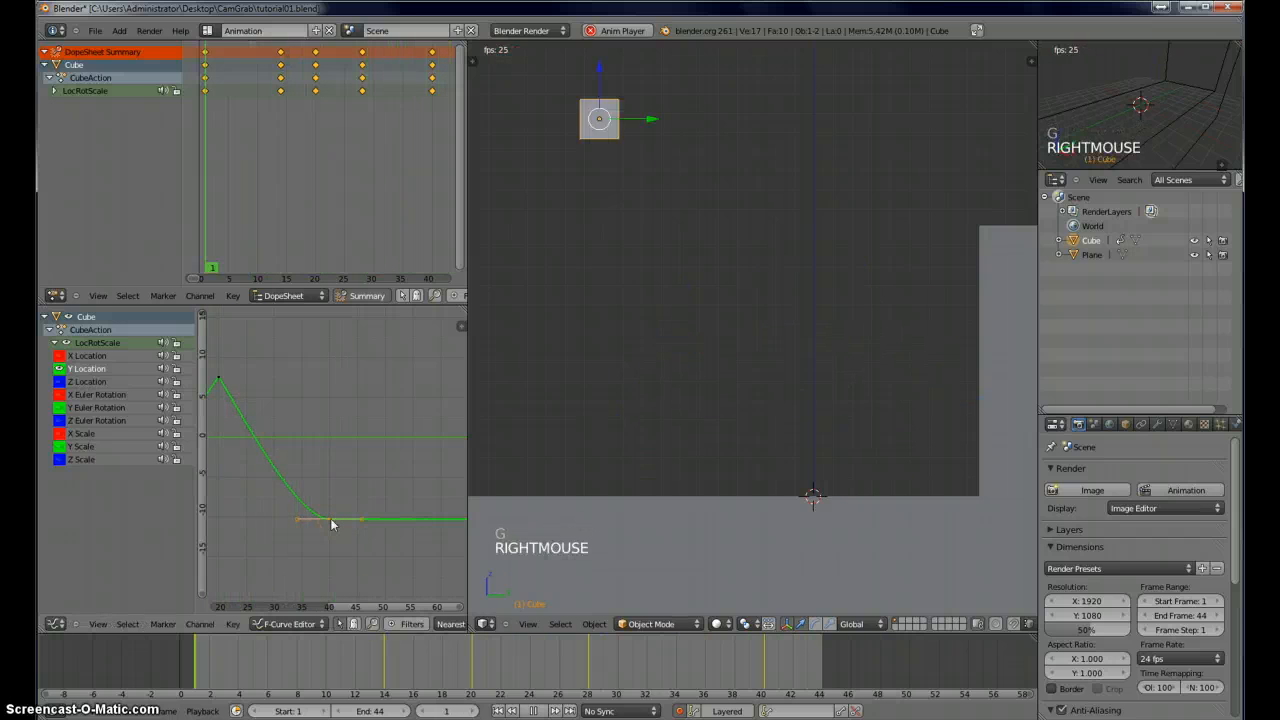
pyautogui.press('g')
pyautogui.click(391, 520)
# - Stretch the last Y Location keyframe's incoming handle horizontally to an earlier frame so the cube slows down gradually
pyautogui.rightClick(335, 520)
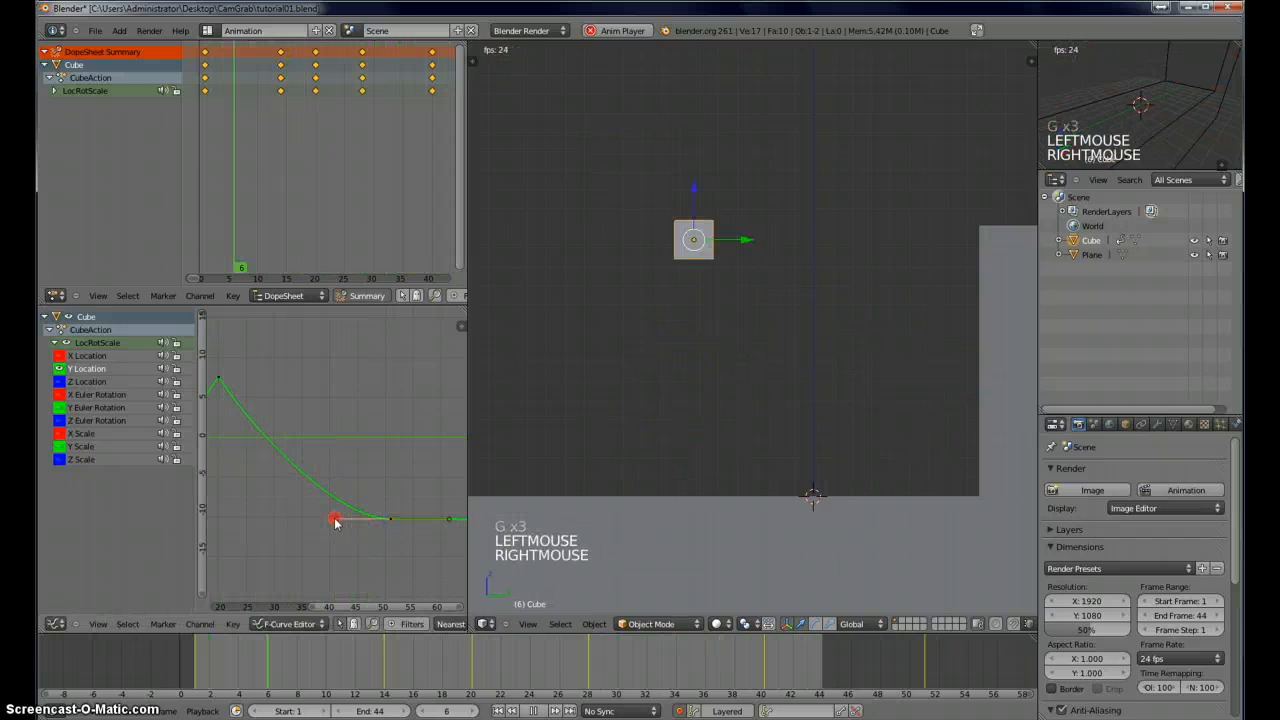
pyautogui.moveTo(335, 520); pyautogui.dragTo(279, 521, button='middle')
pyautogui.press('g')
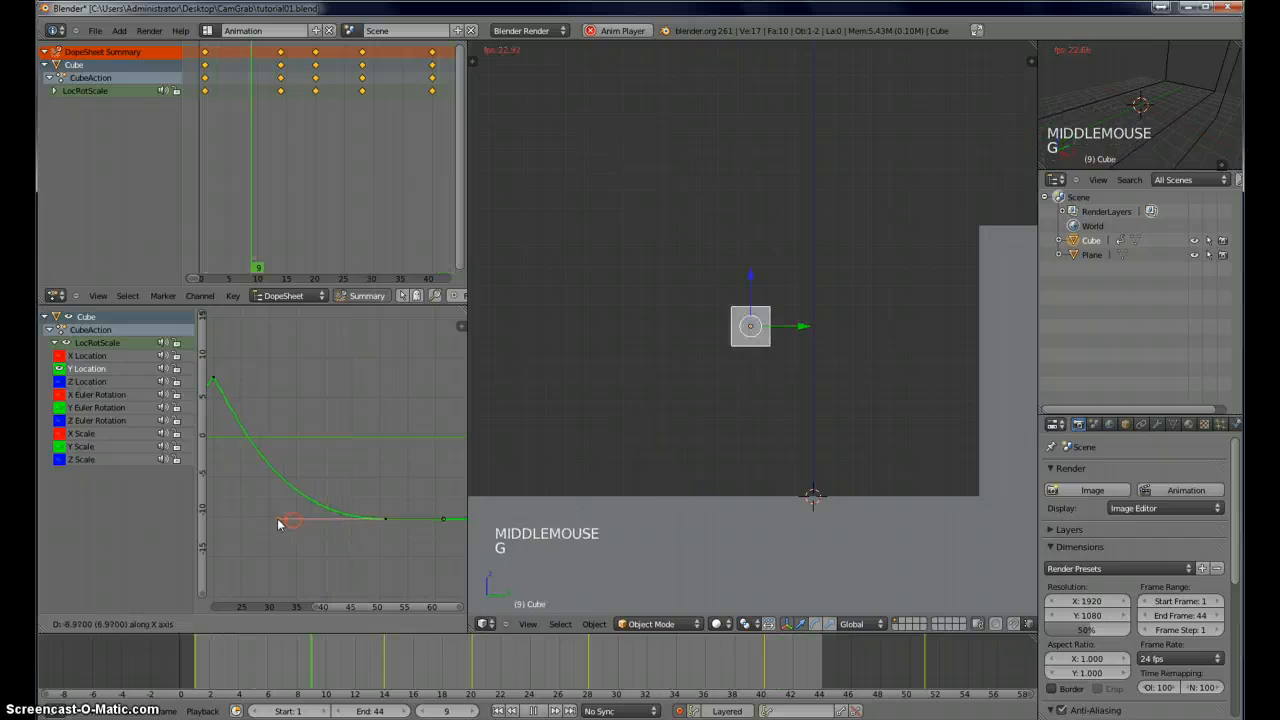
pyautogui.click(257, 516)
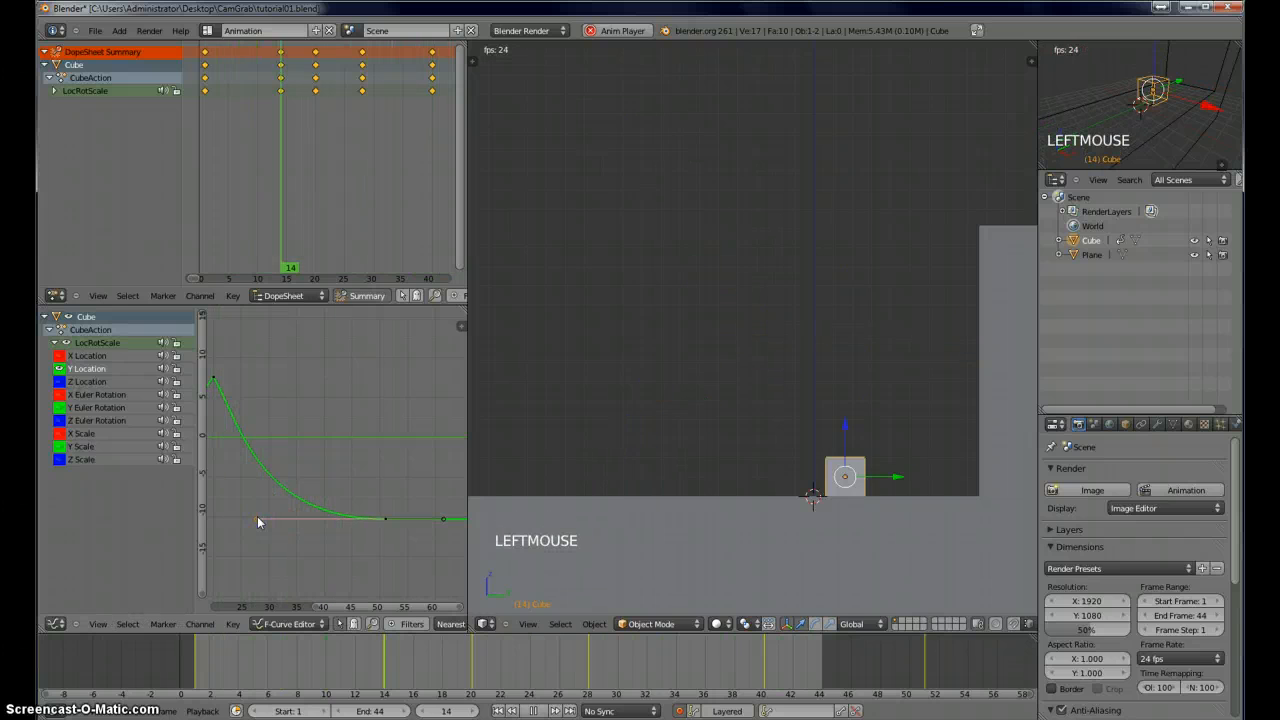
pyautogui.moveTo(257, 516); pyautogui.dragTo(296, 522, button='middle')
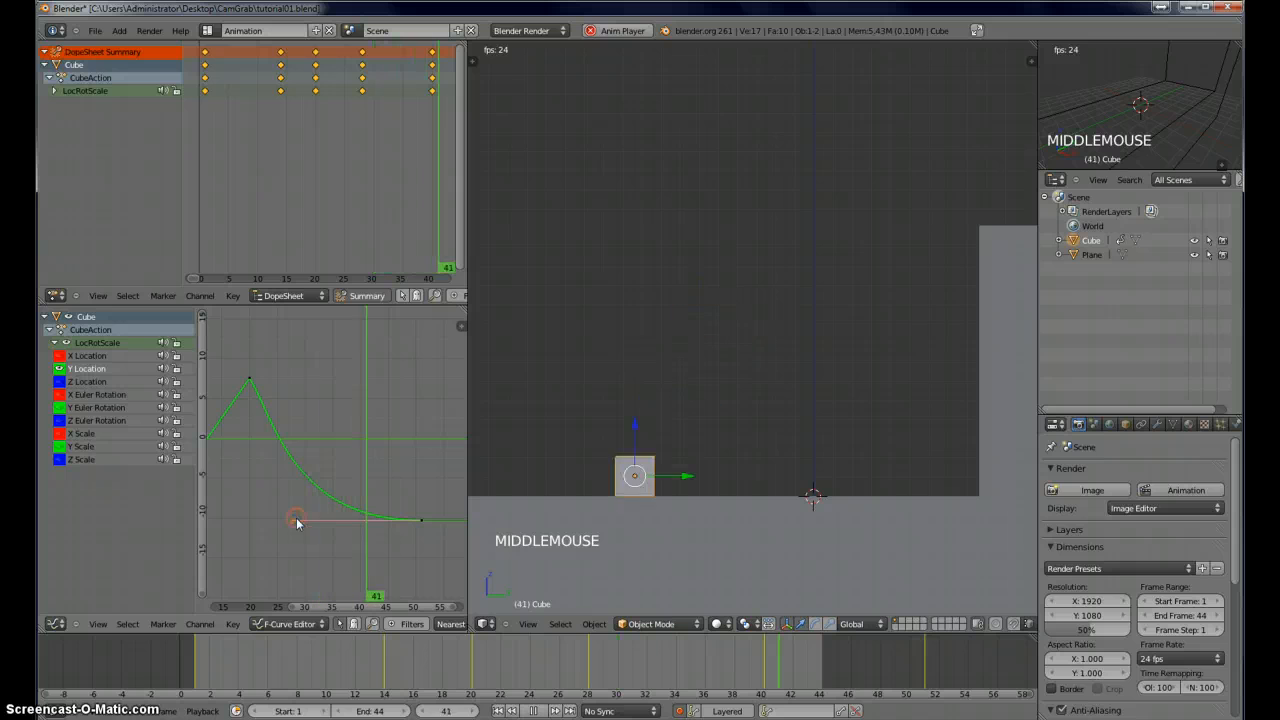
# - Show the Z Location curve alongside Y Location and lower its bounce peak keyframe to a value of about 8
pyautogui.click(63, 382)
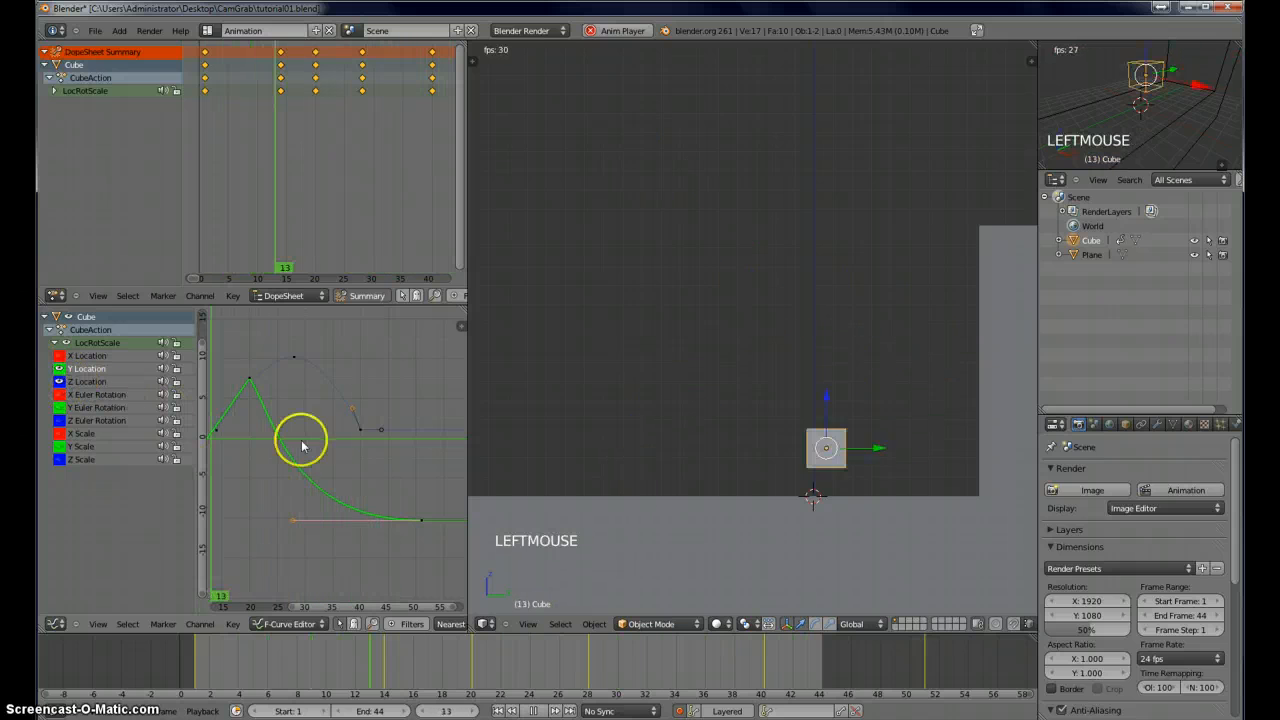
pyautogui.rightClick(360, 432)
pyautogui.rightClick(291, 359)
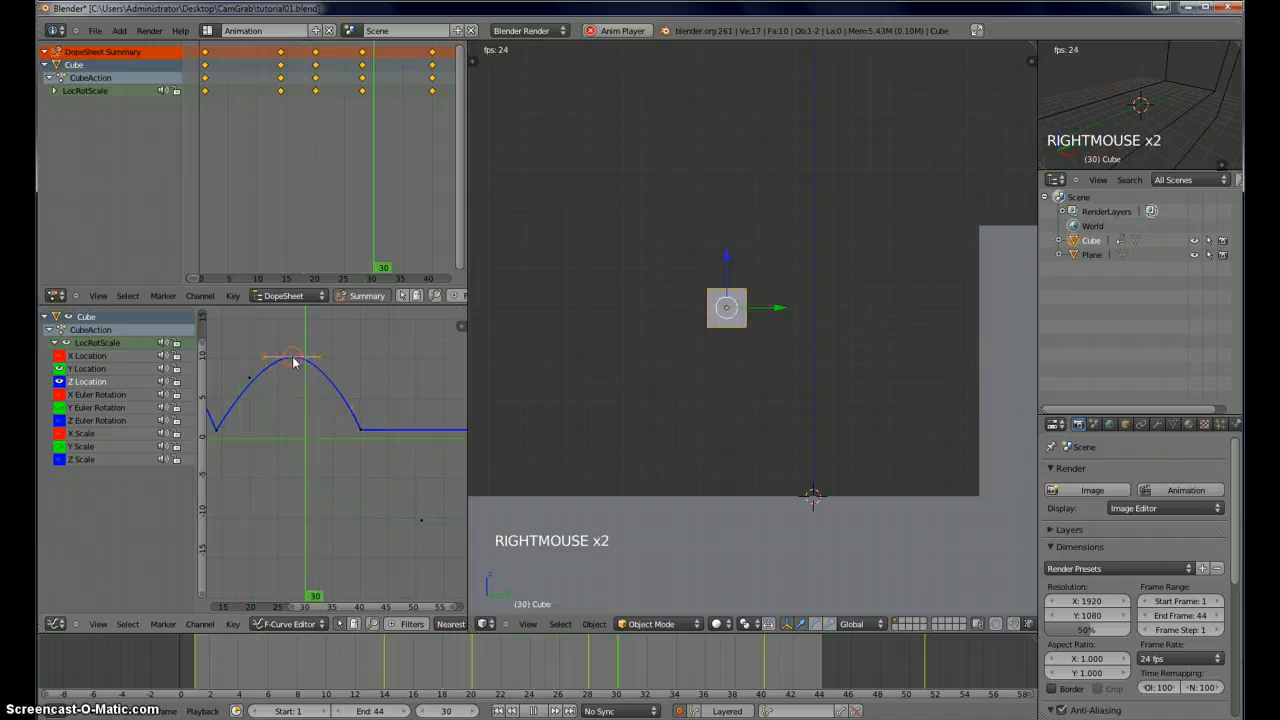
pyautogui.press('g')
pyautogui.press('g')
pyautogui.press('g')
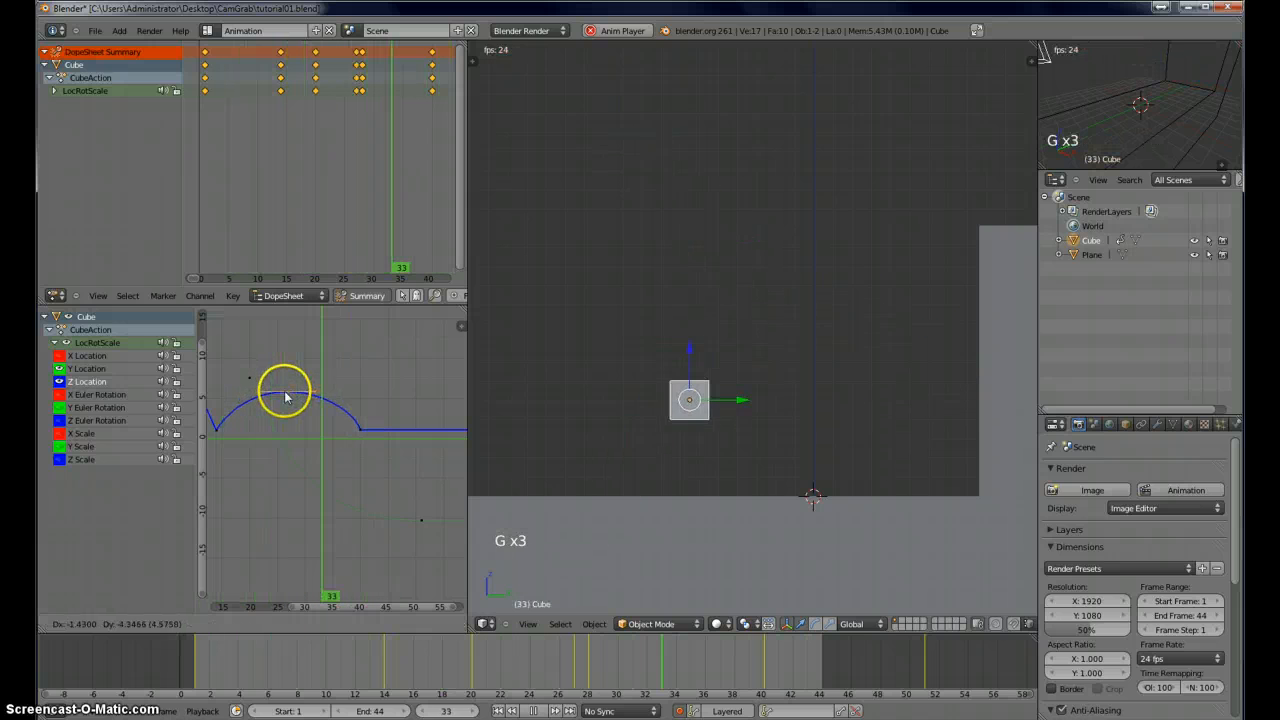
pyautogui.click(364, 430)
# - Move the last Z Location keyframe horizontally to about frame 36 so the cube lands earlier
pyautogui.press('g')
pyautogui.press('g')
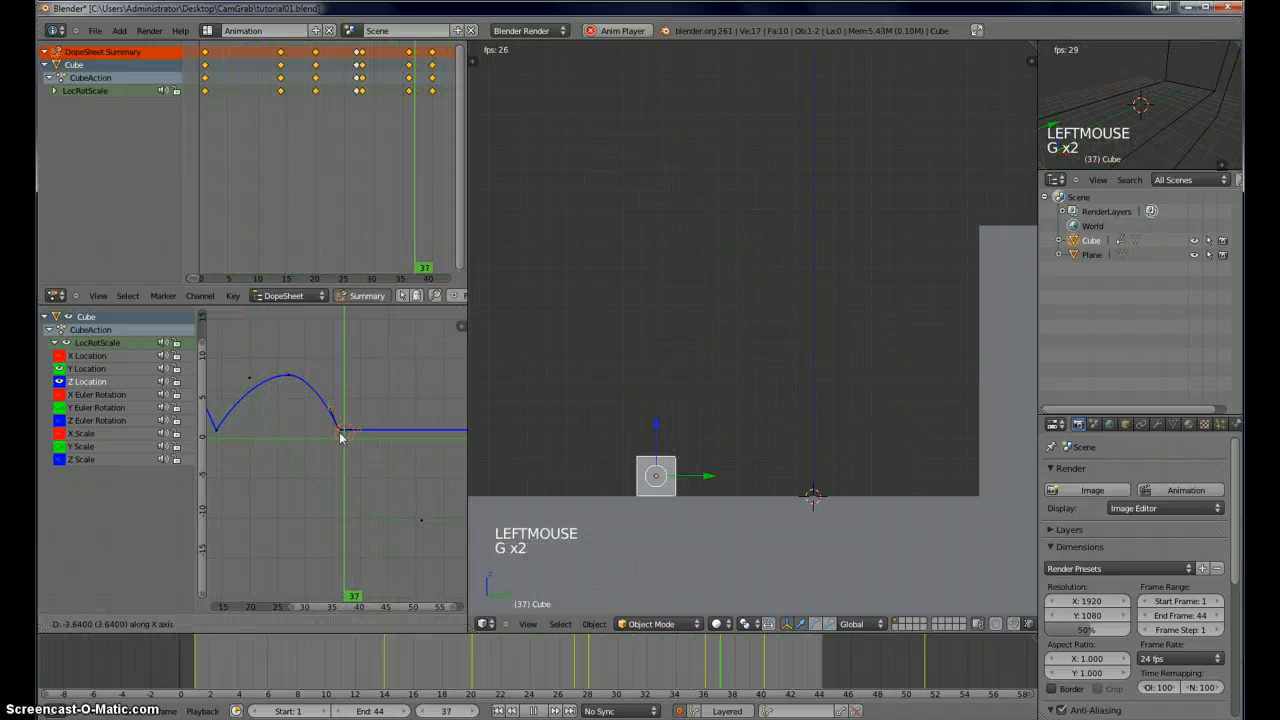
pyautogui.click(340, 437)
# - Move the Z Location bounce peak keyframe horizontally to about frame 25, keeping its value
pyautogui.rightClick(286, 374)
pyautogui.press('g')
pyautogui.press('g')
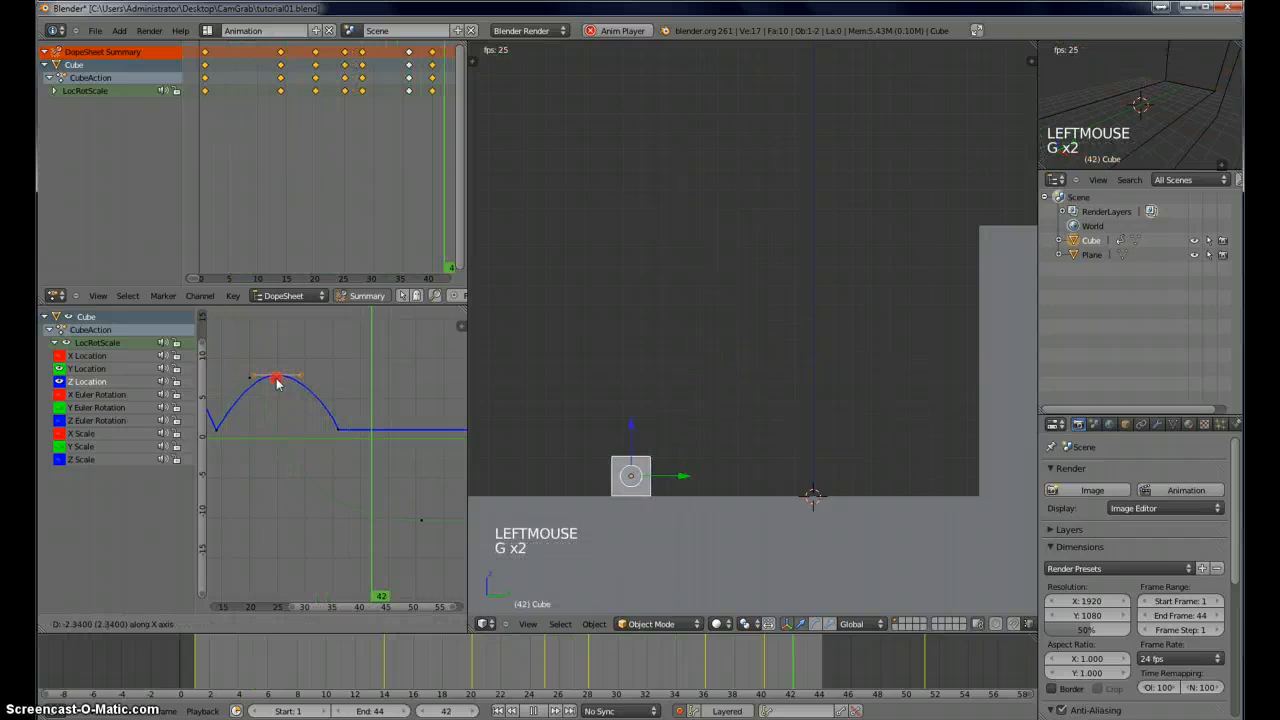
pyautogui.click(275, 384)
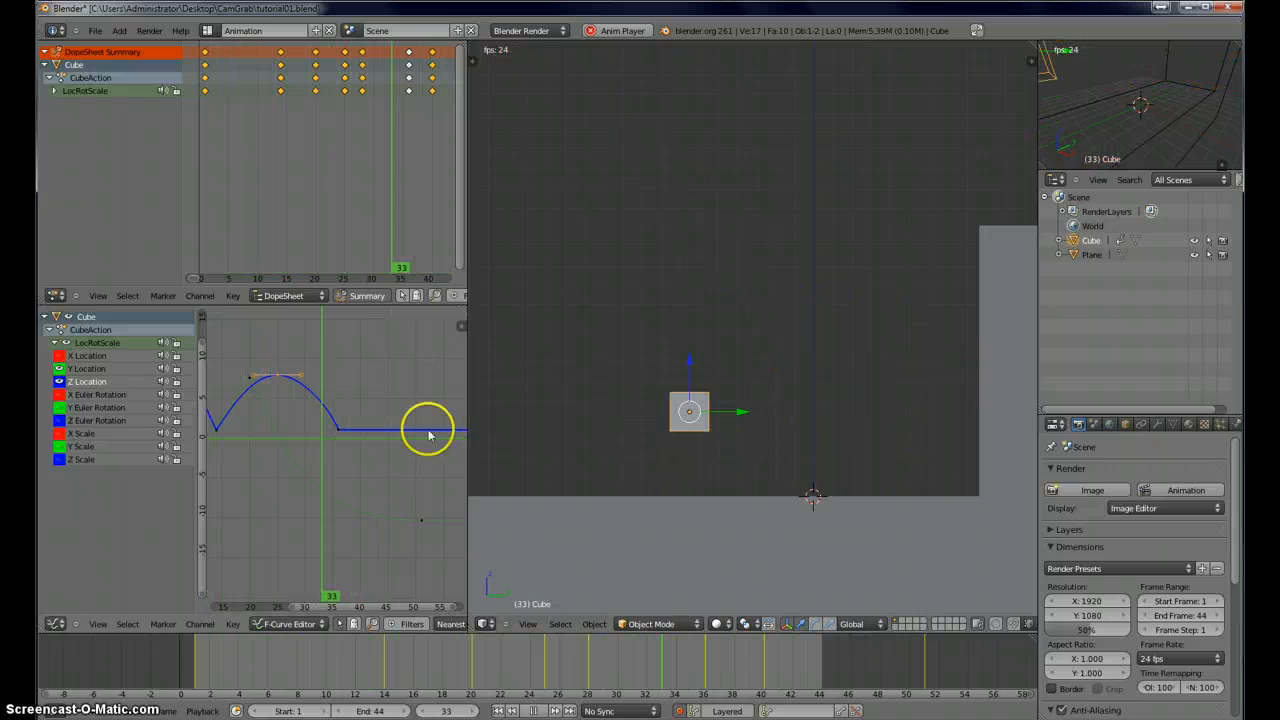
# - Shorten the last Y Location keyframe's incoming handle horizontally so it starts at about frame 40
pyautogui.rightClick(252, 383)
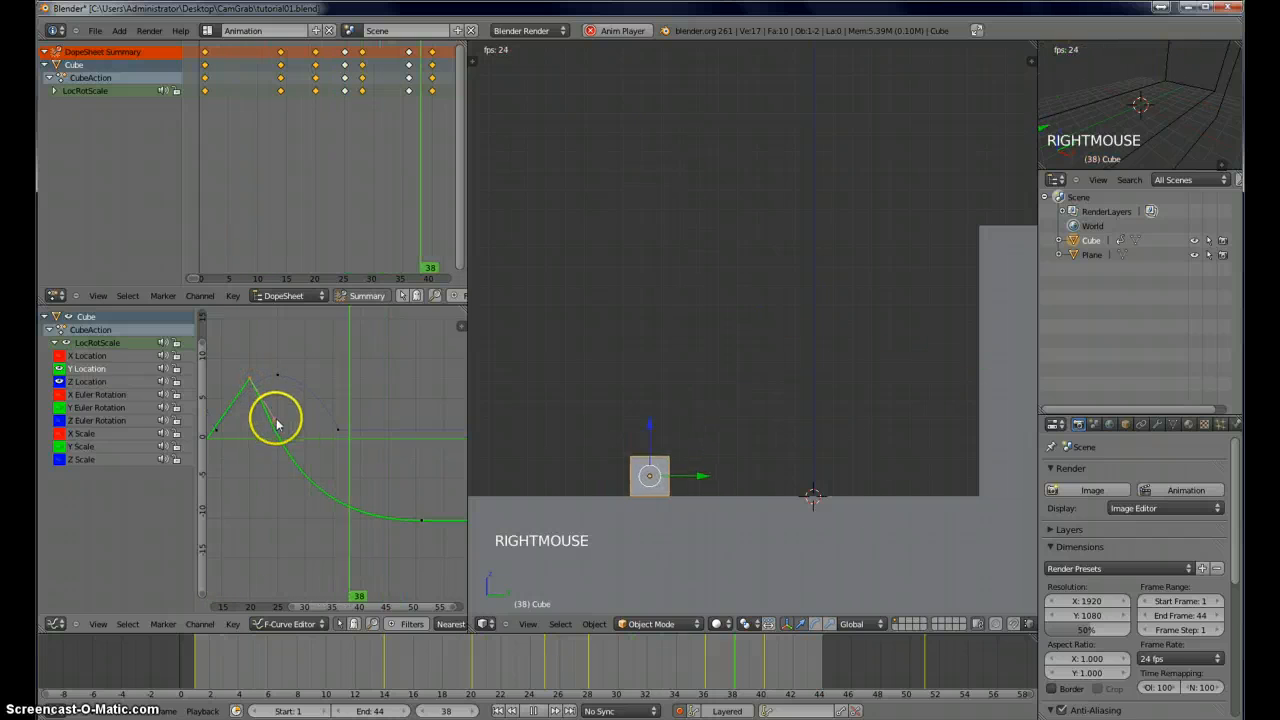
pyautogui.rightClick(423, 520)
pyautogui.rightClick(297, 521)
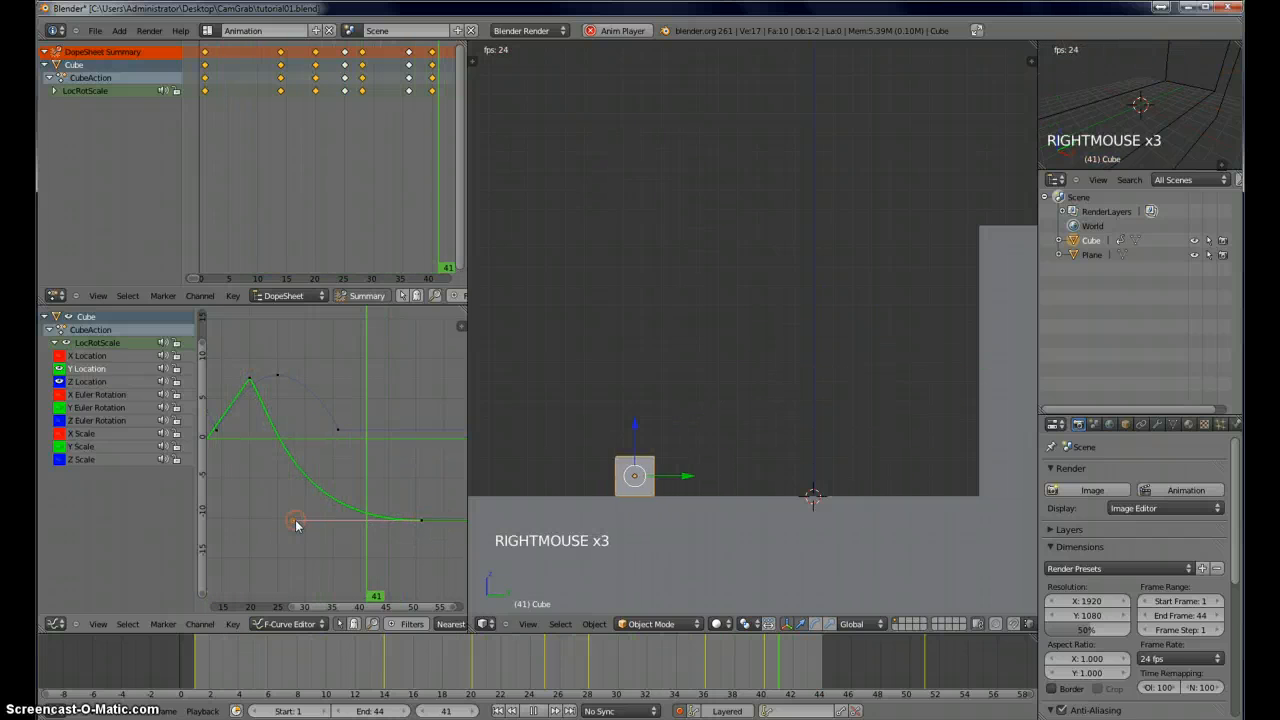
pyautogui.press('g')
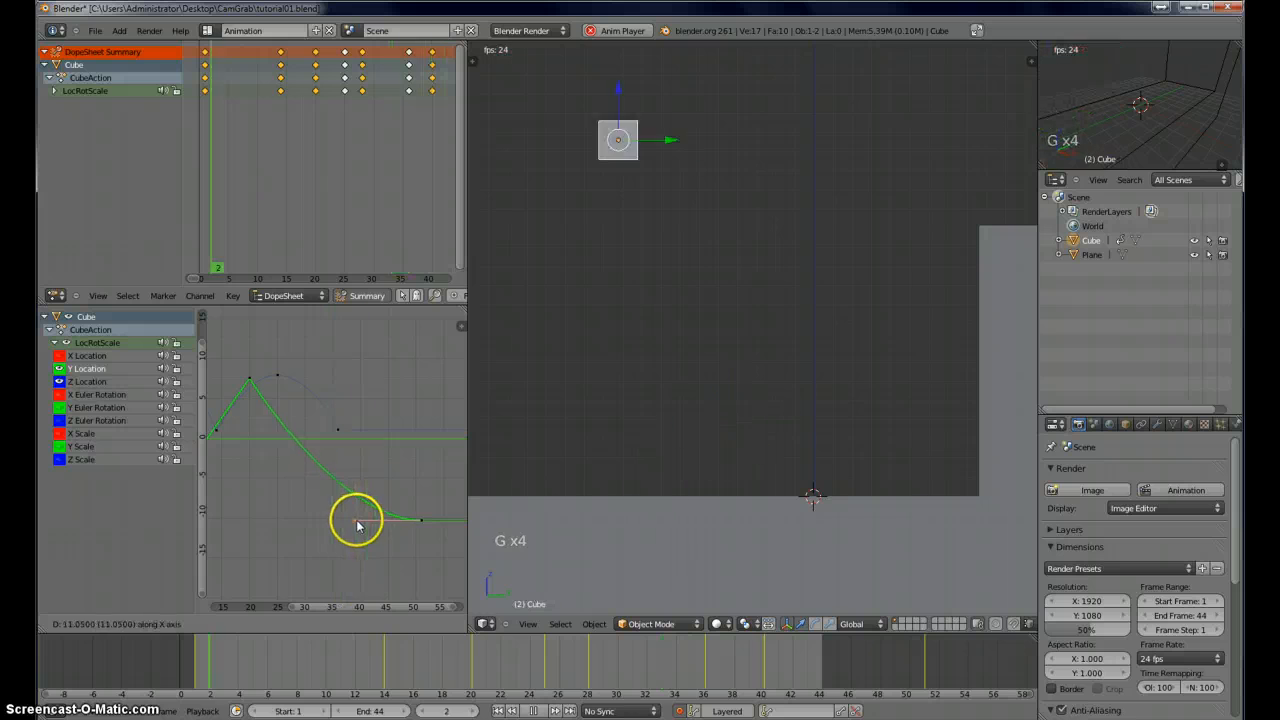
pyautogui.click(360, 523)
pyautogui.click(360, 523)
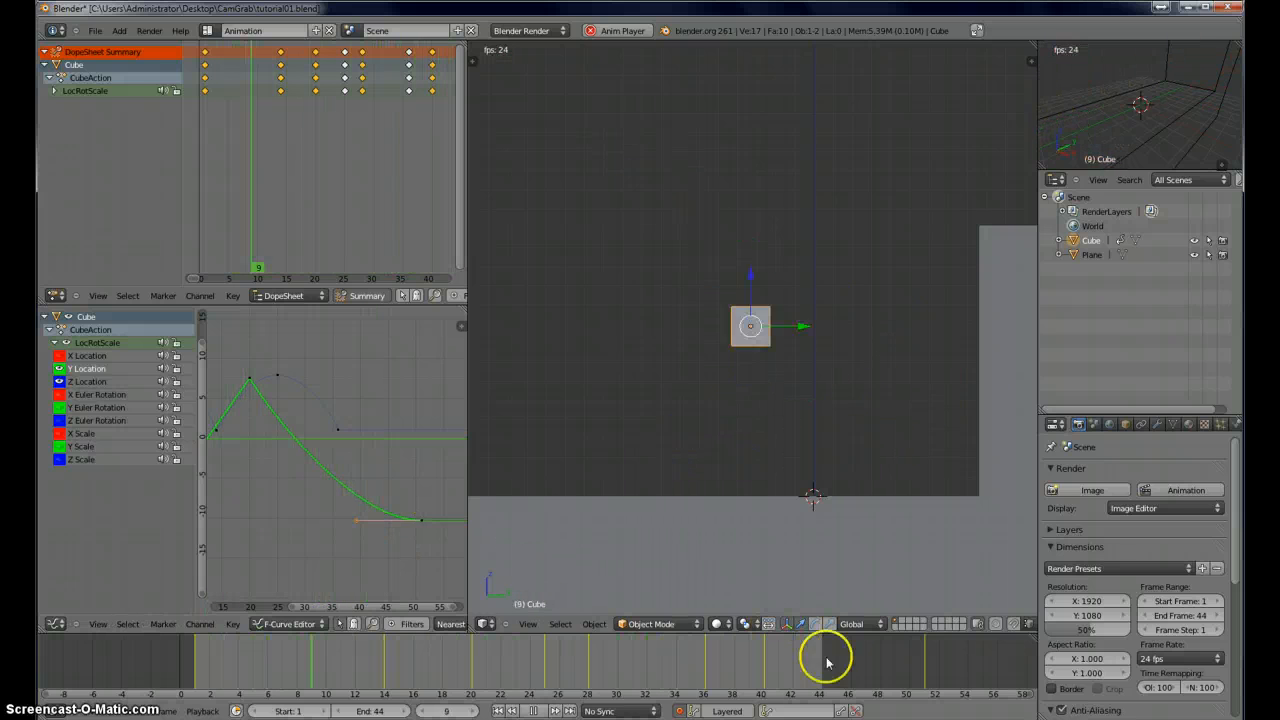
# - Set the animation's end frame to 53 and hide the Y Location and Z Location curves
pyautogui.click(929, 665)
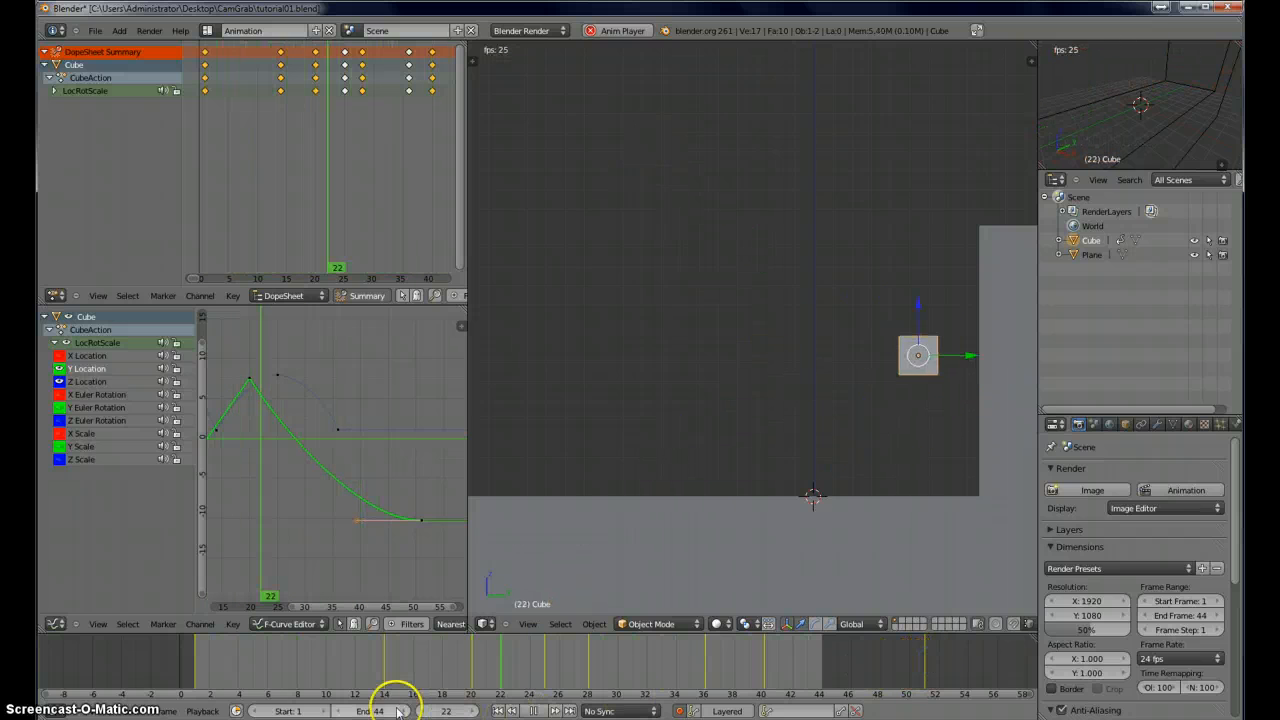
pyautogui.moveTo(376, 710); pyautogui.dragTo(392, 713)
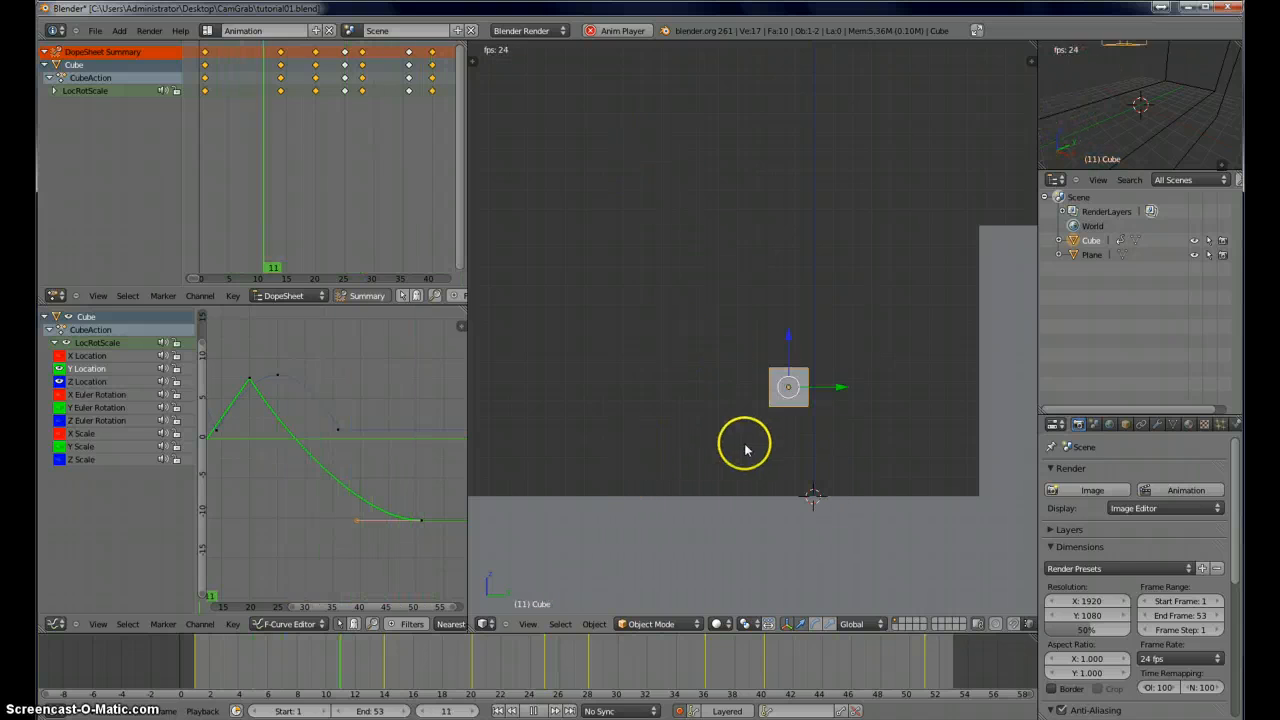
pyautogui.click(60, 381)
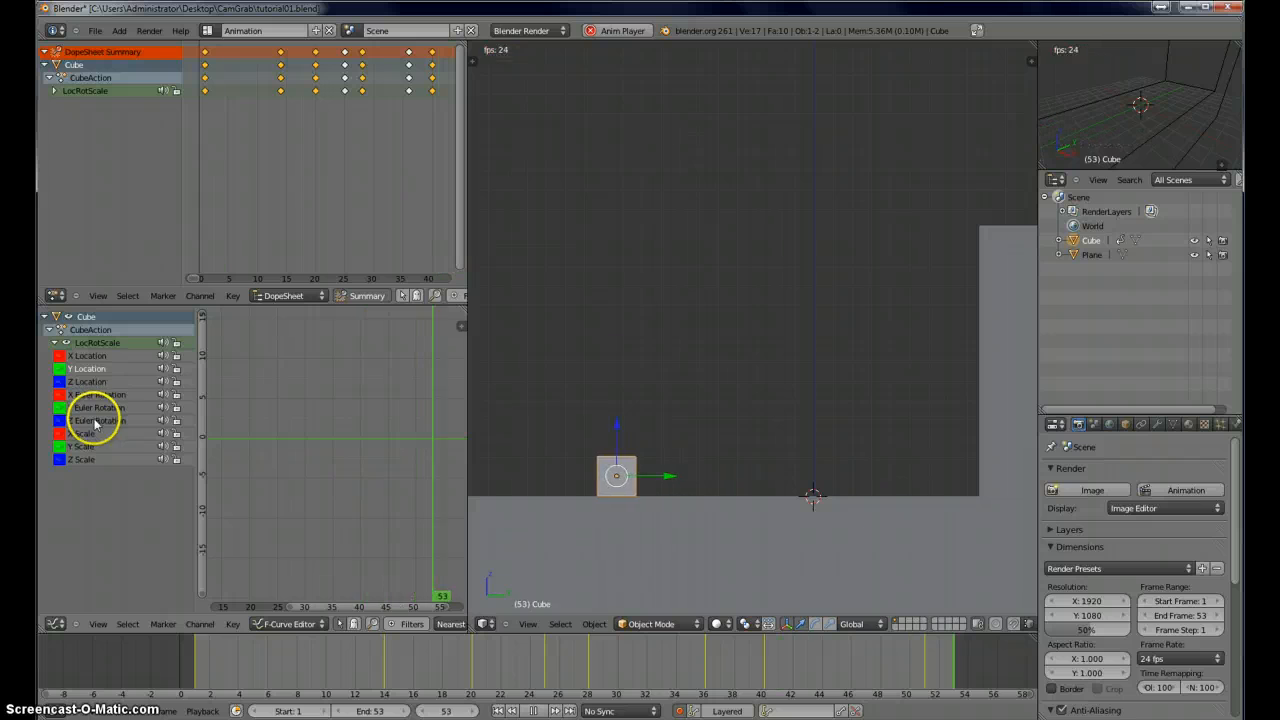
# - Restart playback, record automatic keyframes by moving the cube while it plays, and undo the recorded motion
pyautogui.click(534, 711)
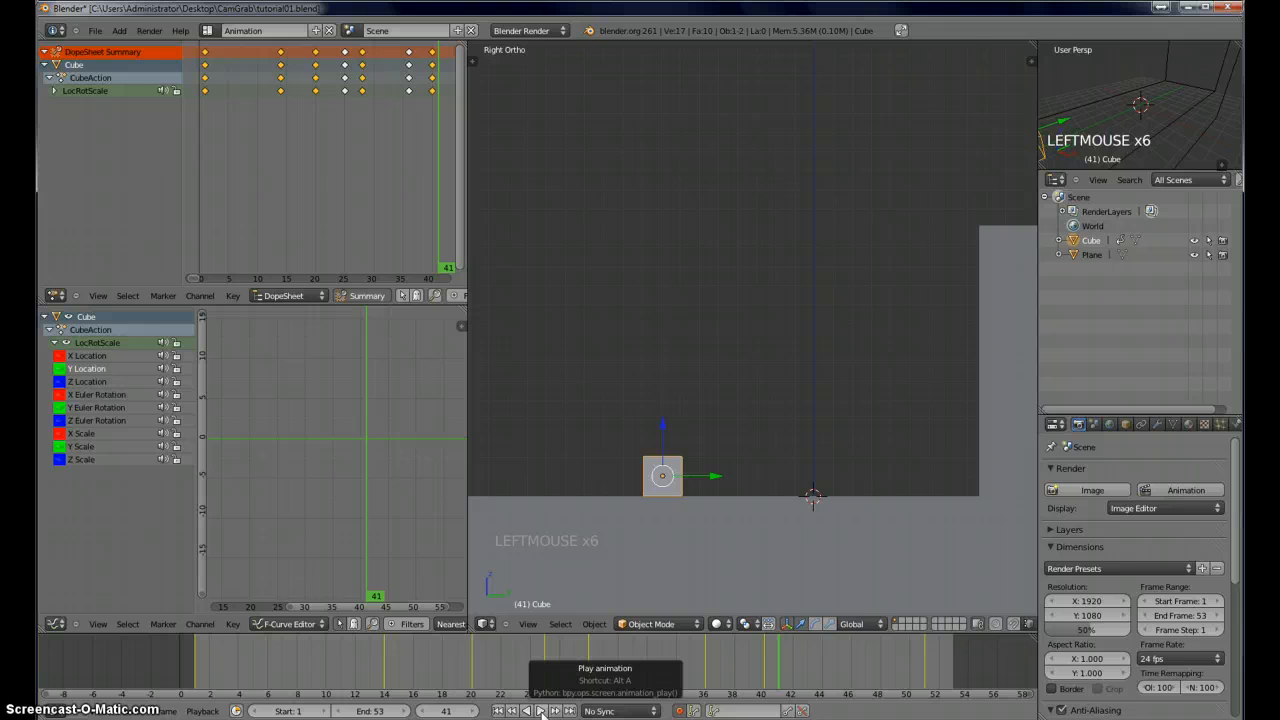
pyautogui.click(541, 711)
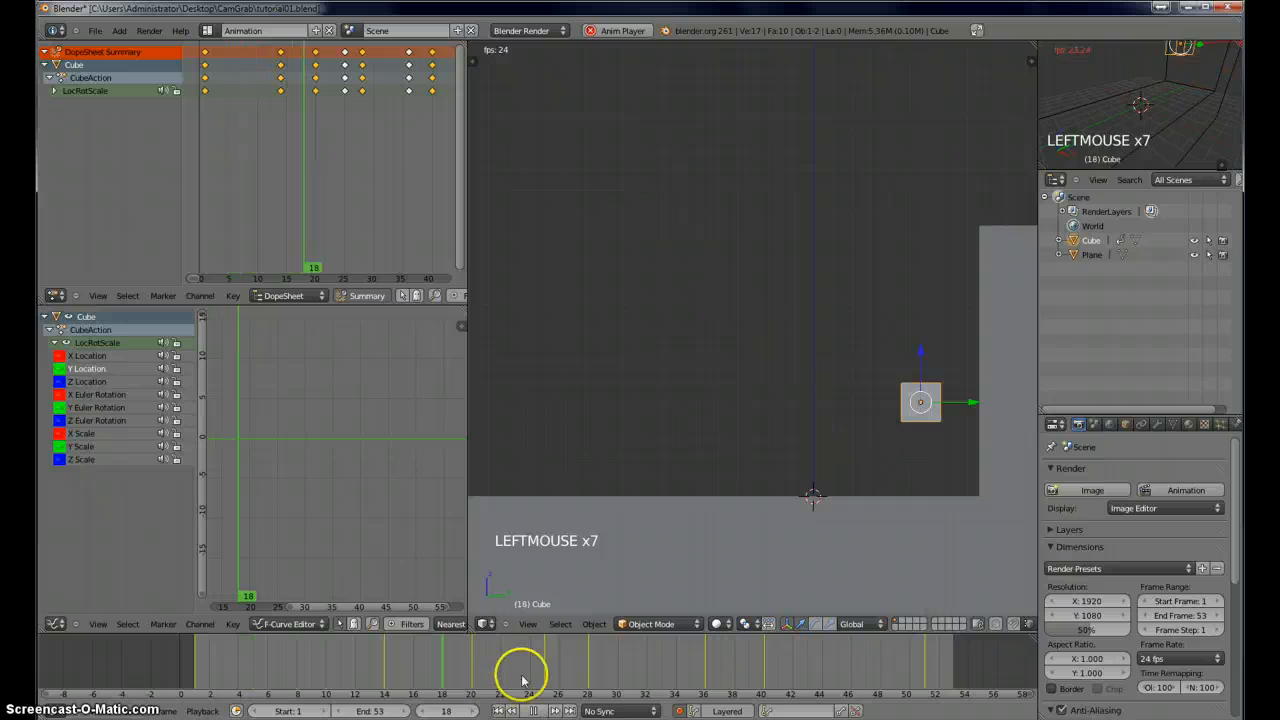
pyautogui.press('g')
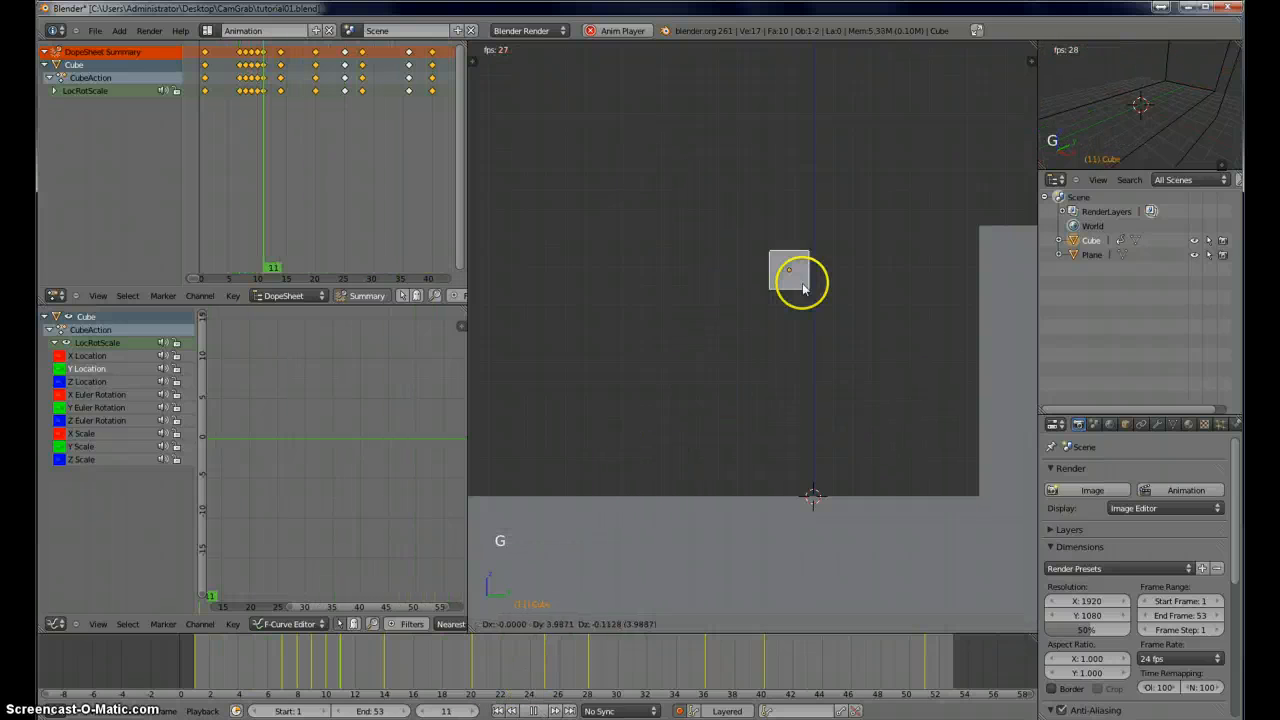
pyautogui.click(789, 329)
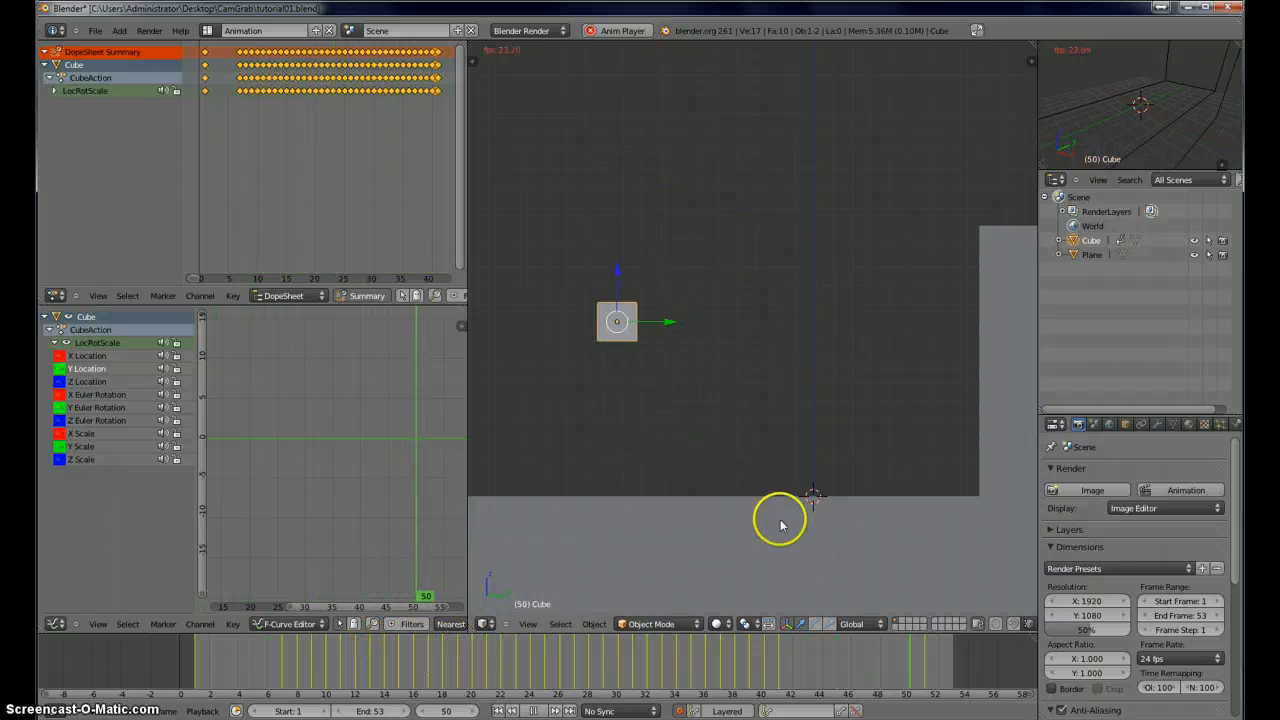
pyautogui.hotkey('ctrl', 'z')
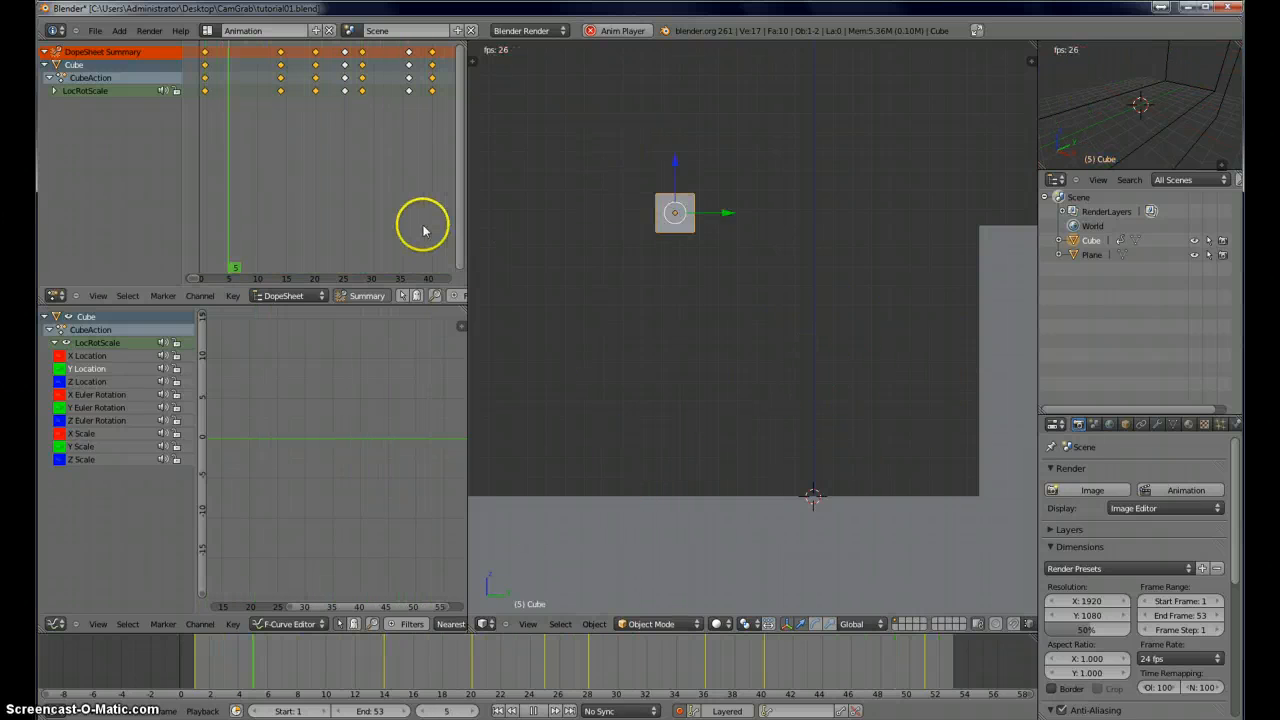
# - Shift all dope sheet keyframes after frame 30 two frames earlier
pyautogui.scroll(-2, 423, 230)
pyautogui.press('a')
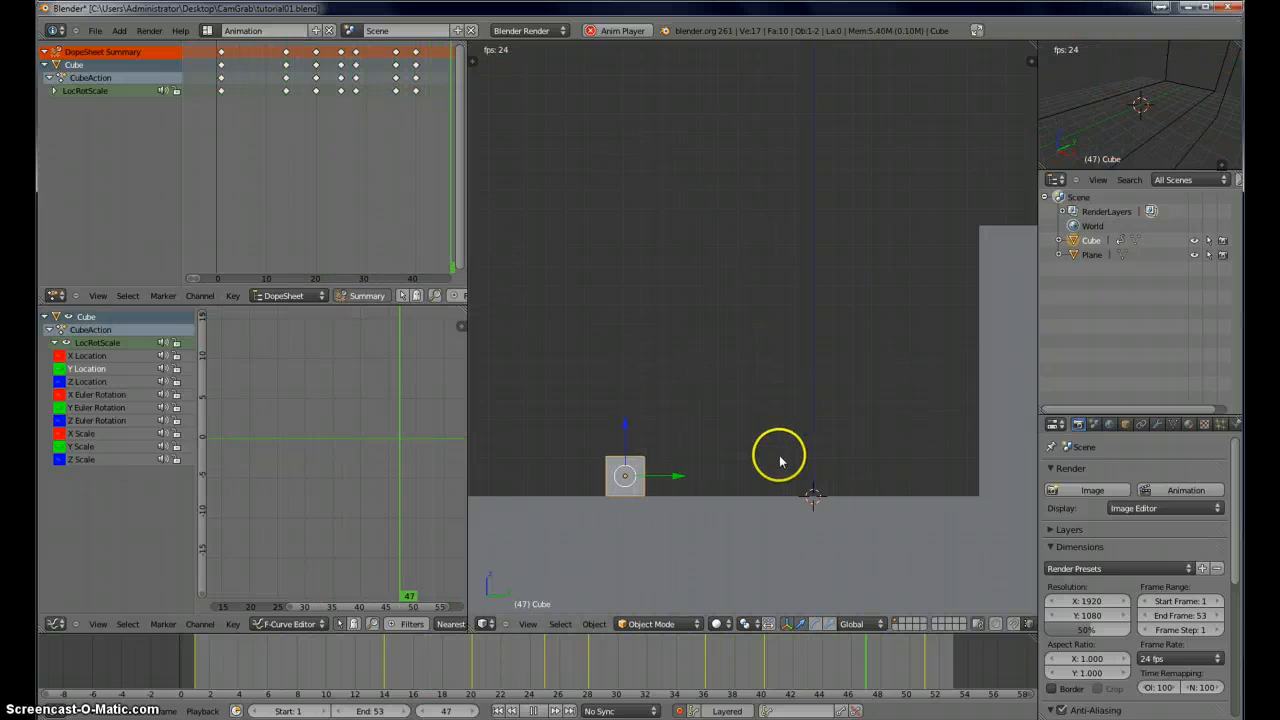
pyautogui.moveTo(451, 210); pyautogui.dragTo(411, 175, button='middle')
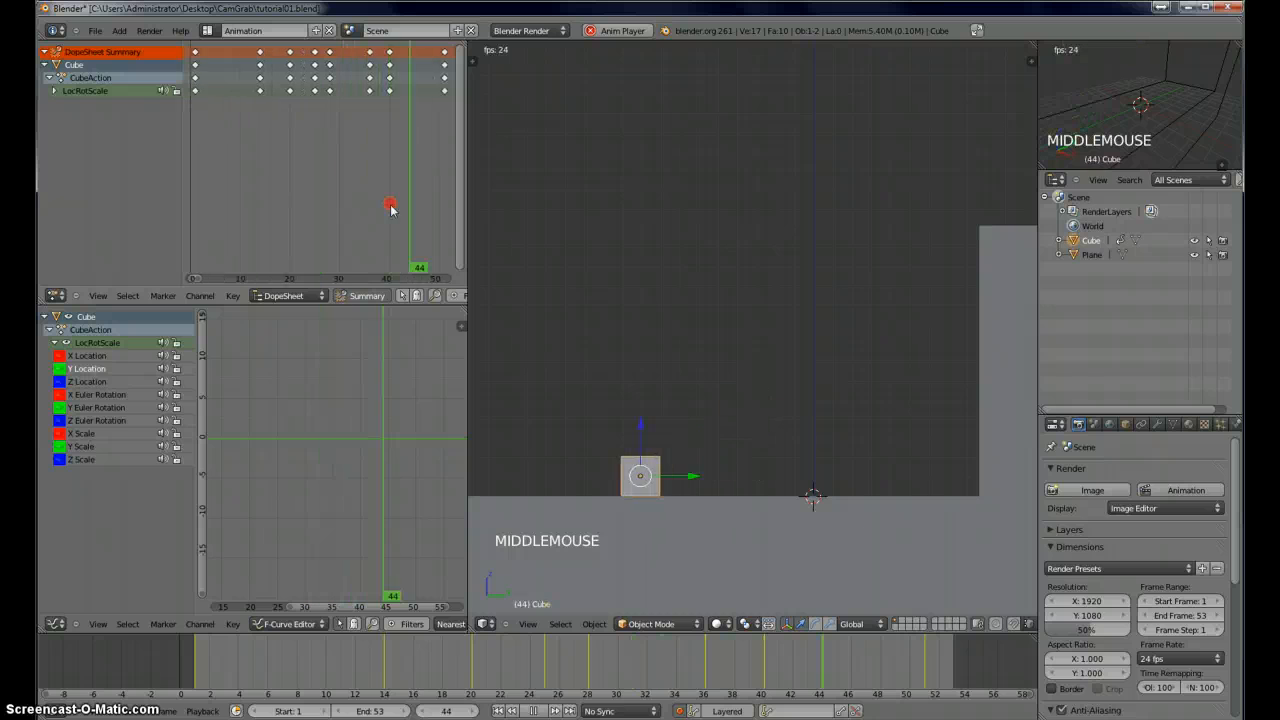
pyautogui.scroll(-5, 391, 208)
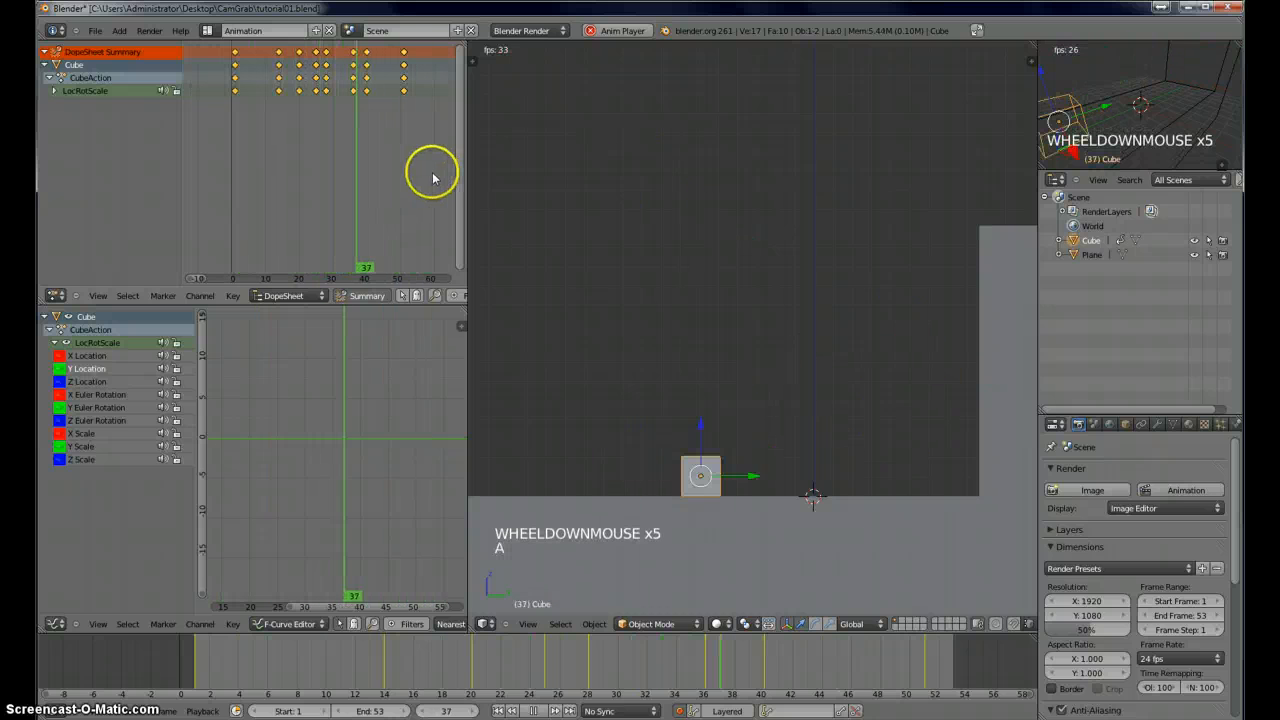
pyautogui.press('a')
pyautogui.press('a')
pyautogui.press('b')
pyautogui.moveTo(431, 160); pyautogui.dragTo(343, 57)
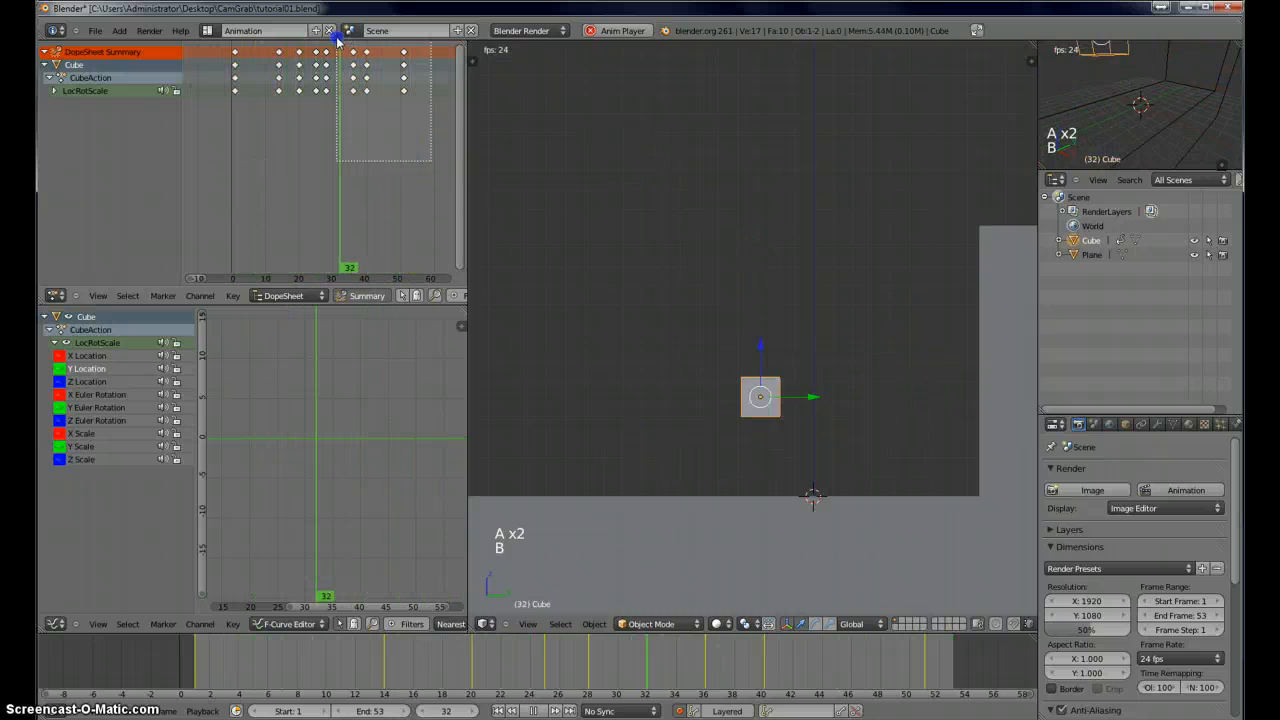
pyautogui.press('g')
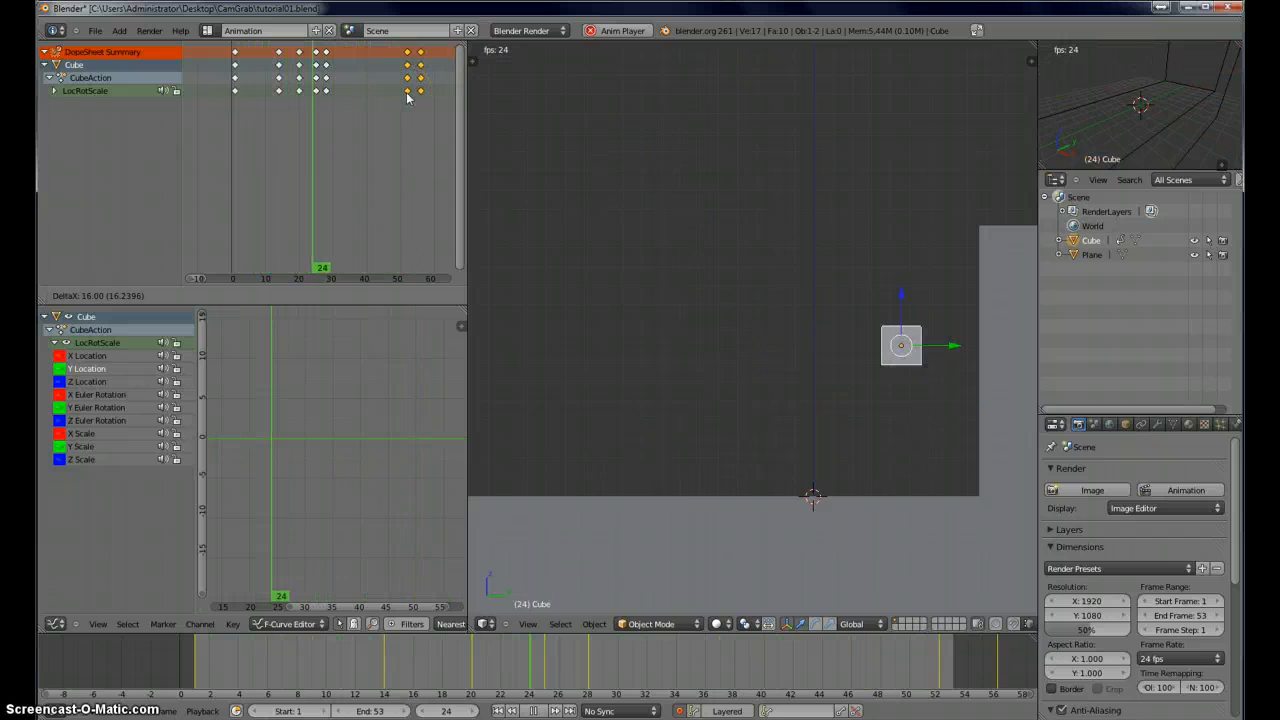
pyautogui.click(346, 102)
# - Shift every dope sheet keyframe except the first four frames earlier, putting the floor hit at frame 10
pyautogui.press('a')
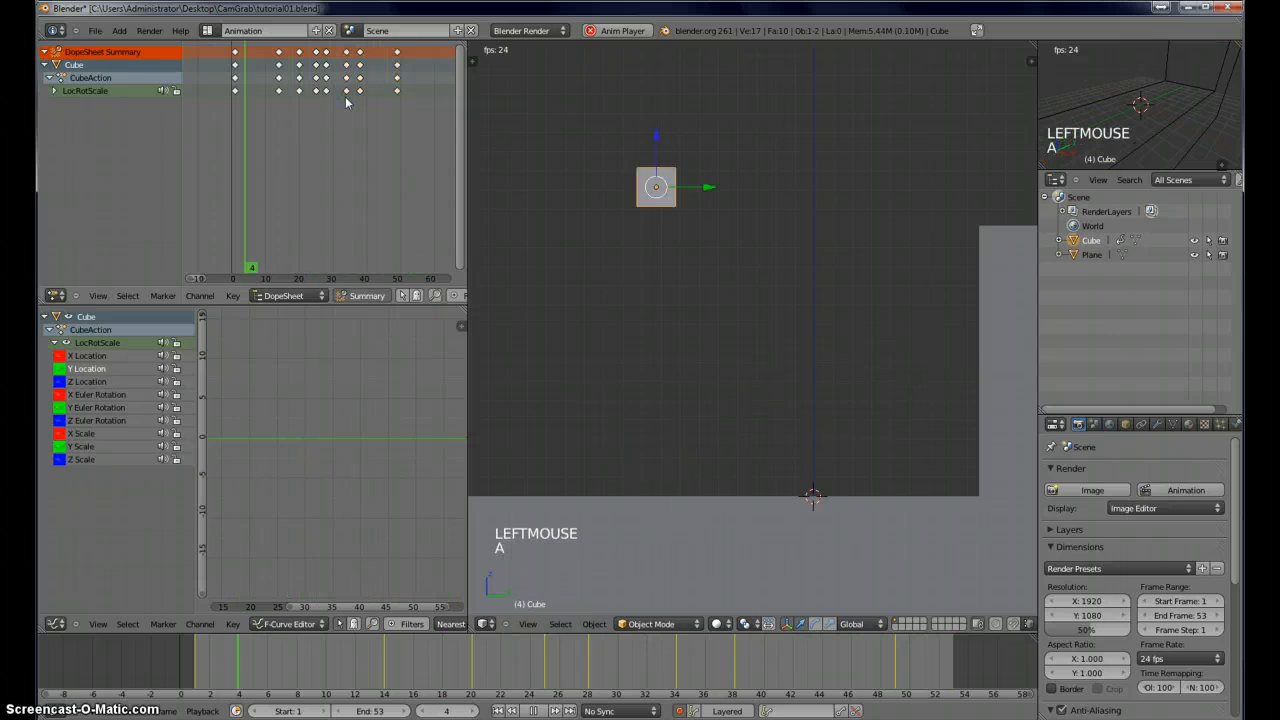
pyautogui.press('b')
pyautogui.moveTo(405, 129); pyautogui.dragTo(256, 38)
pyautogui.press('g')
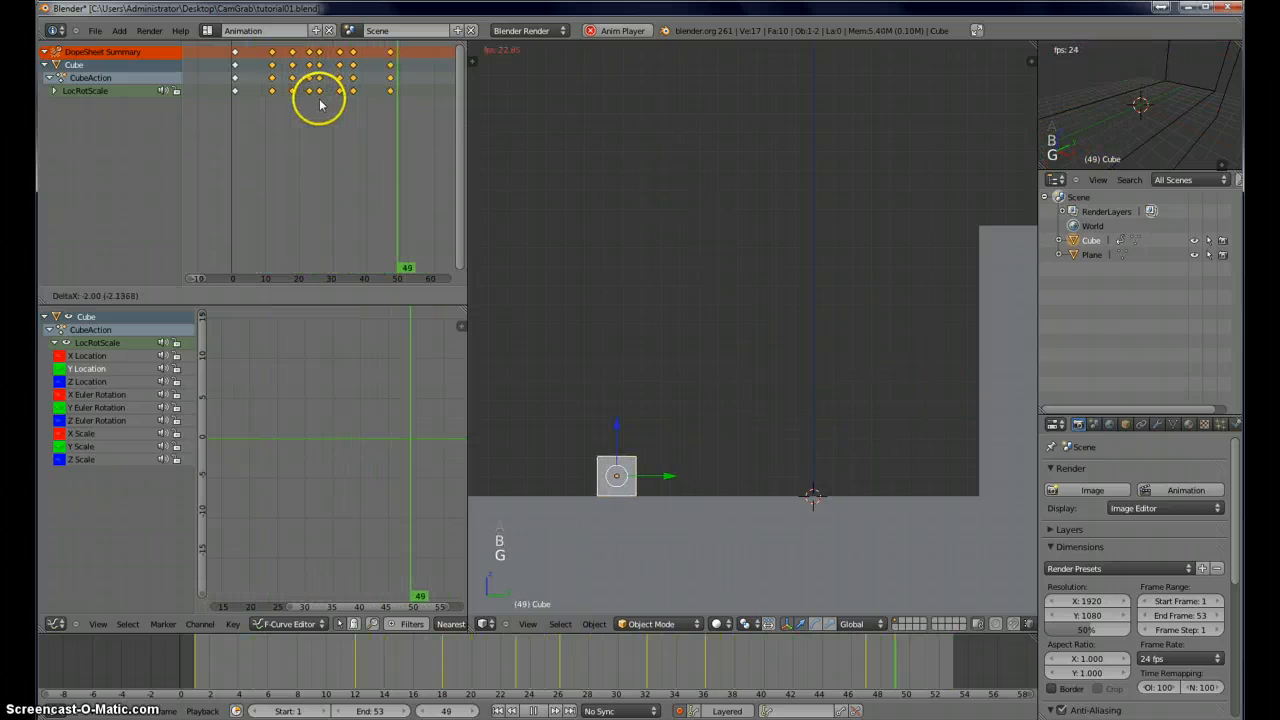
pyautogui.click(307, 101)
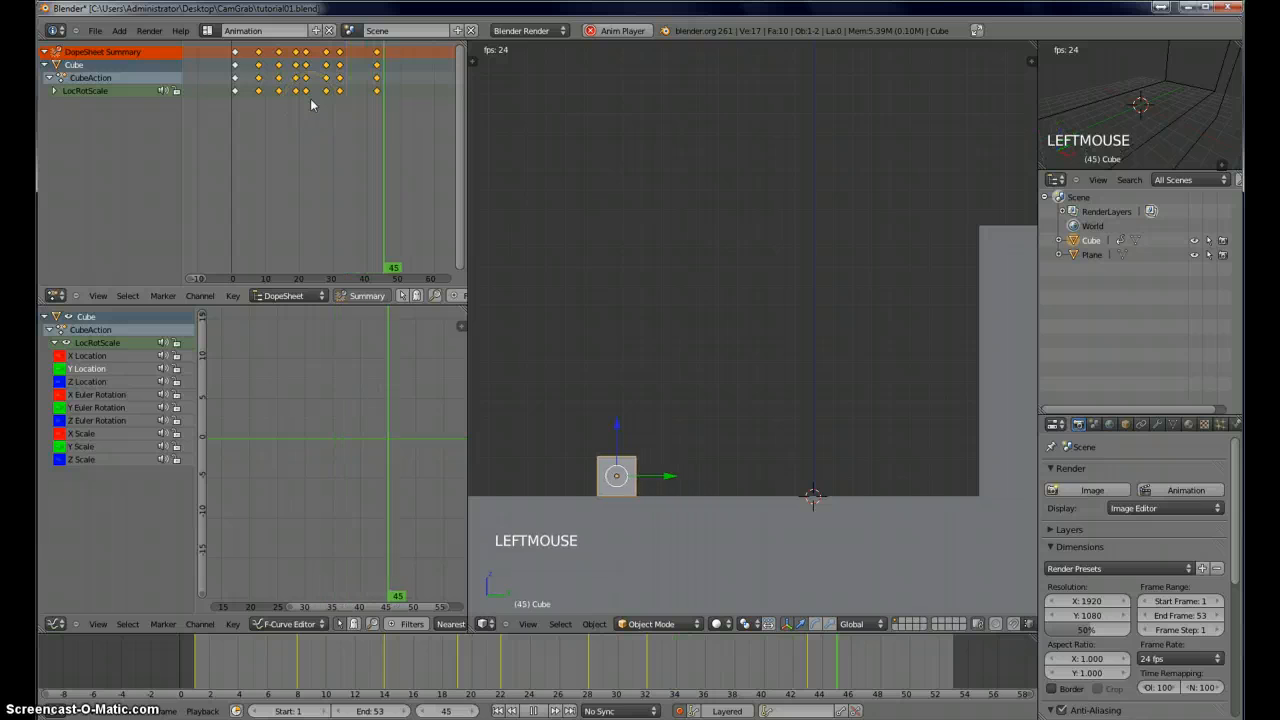
pyautogui.press('g')
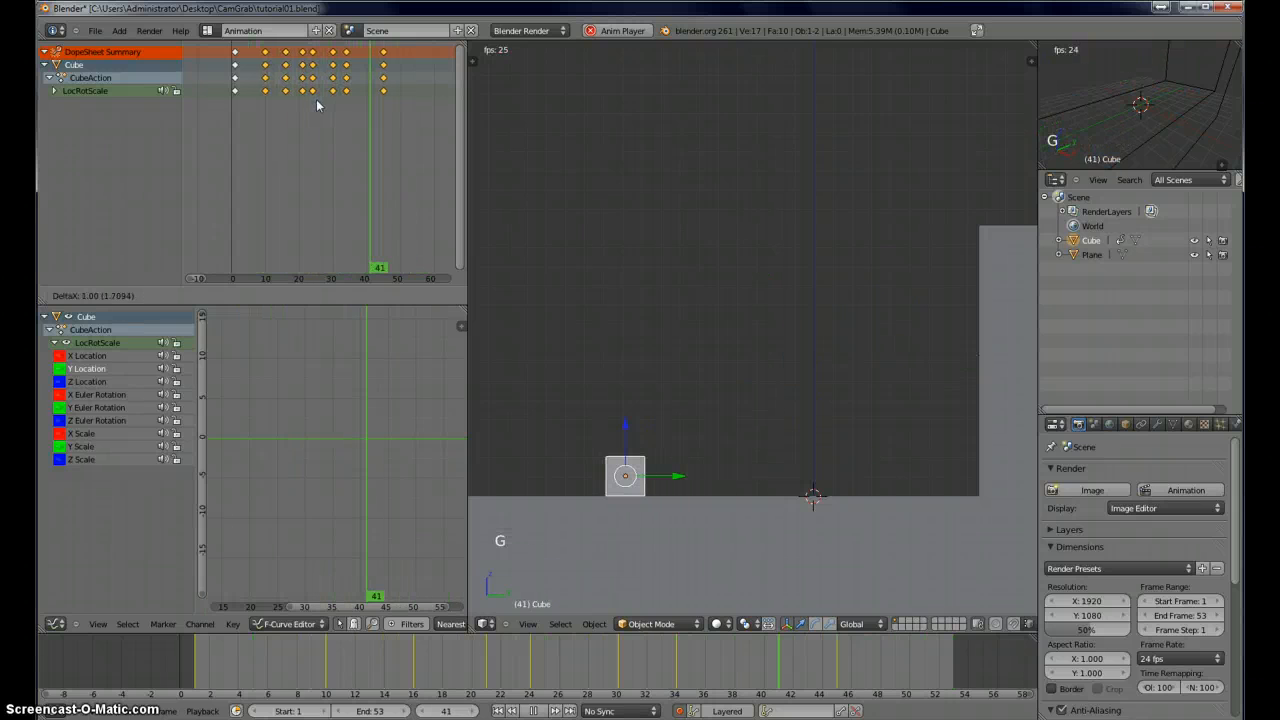
pyautogui.click(316, 99)
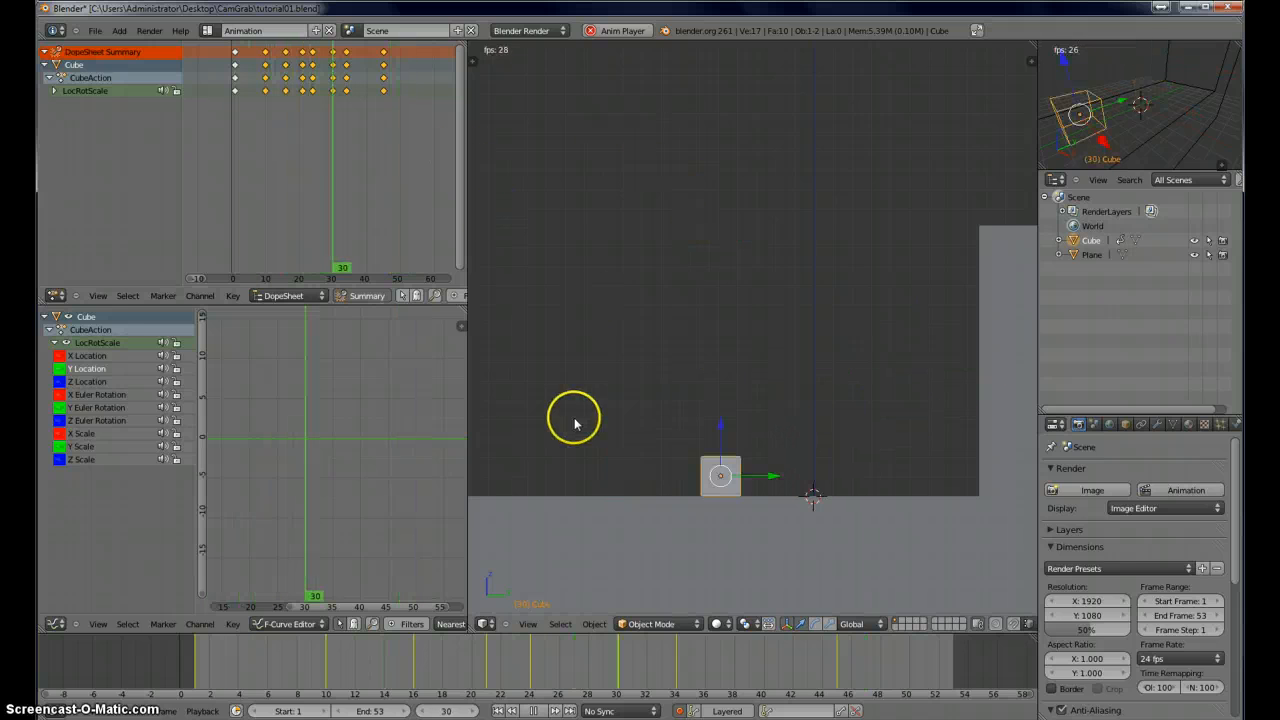
# - Stop playback and, at frame 1, rotate the cube by about -18.5° in the side view
pyautogui.click(533, 712)
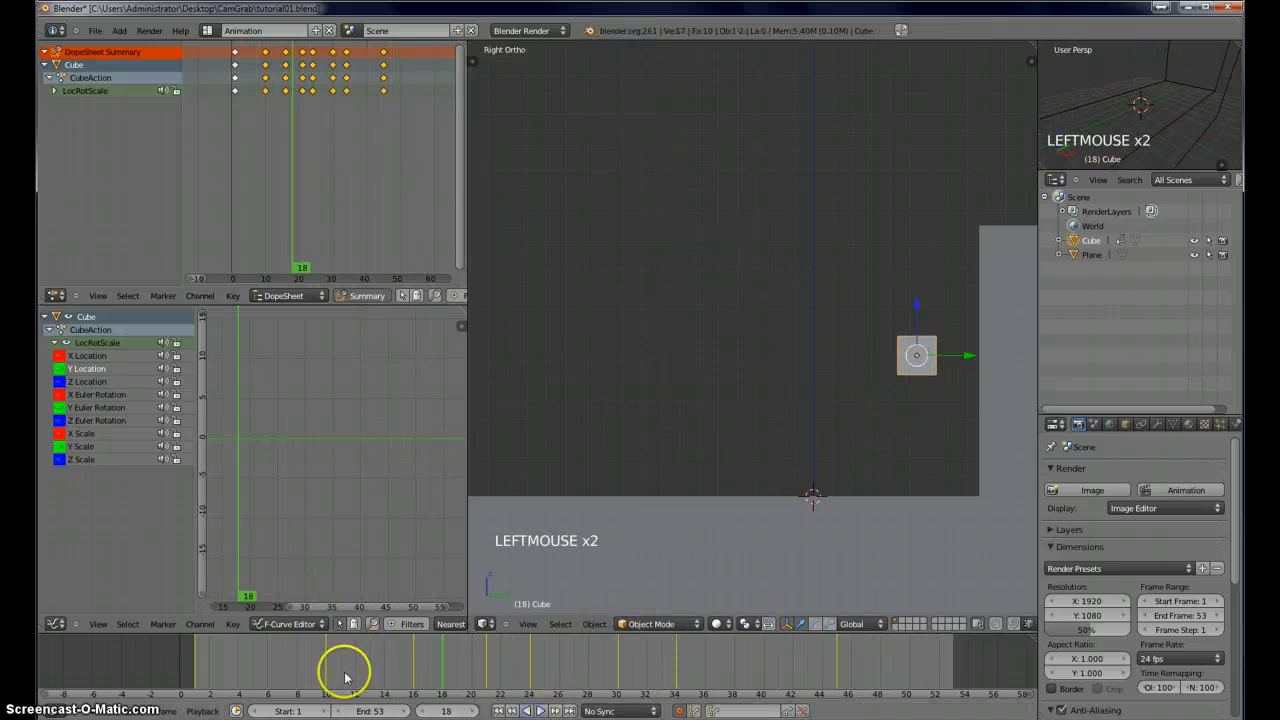
pyautogui.moveTo(328, 674); pyautogui.dragTo(197, 672)
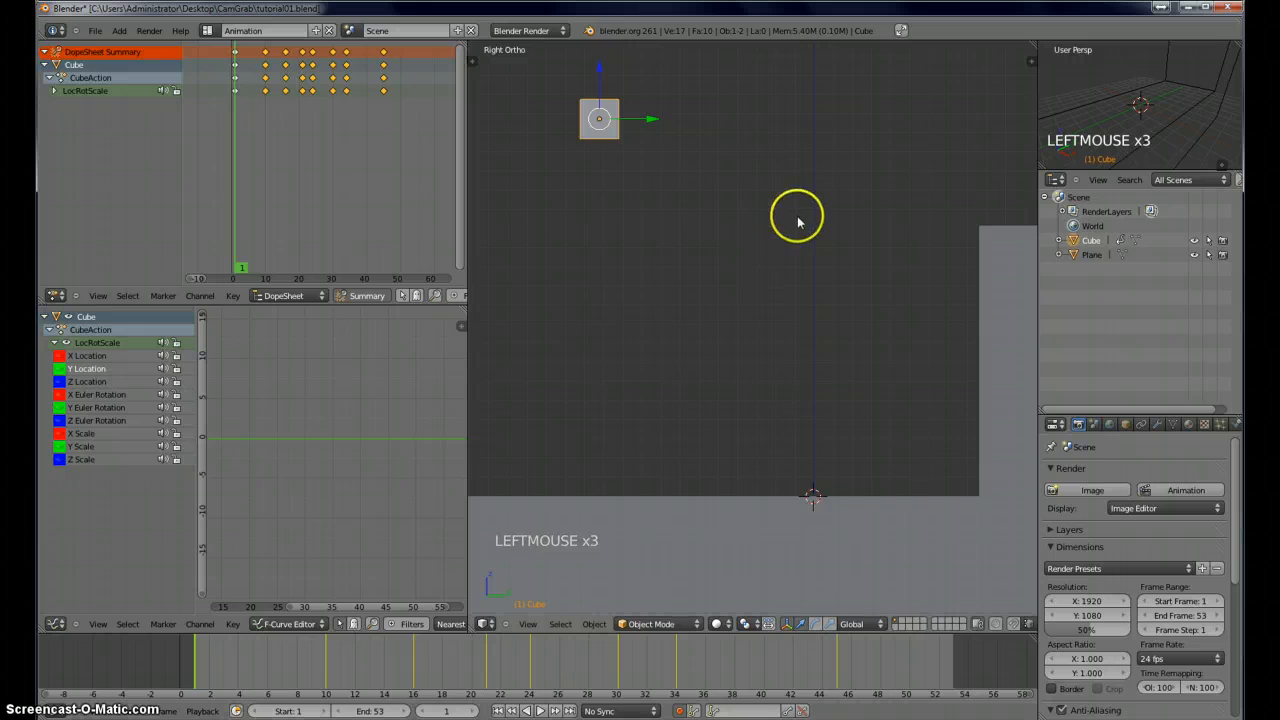
pyautogui.press('r')
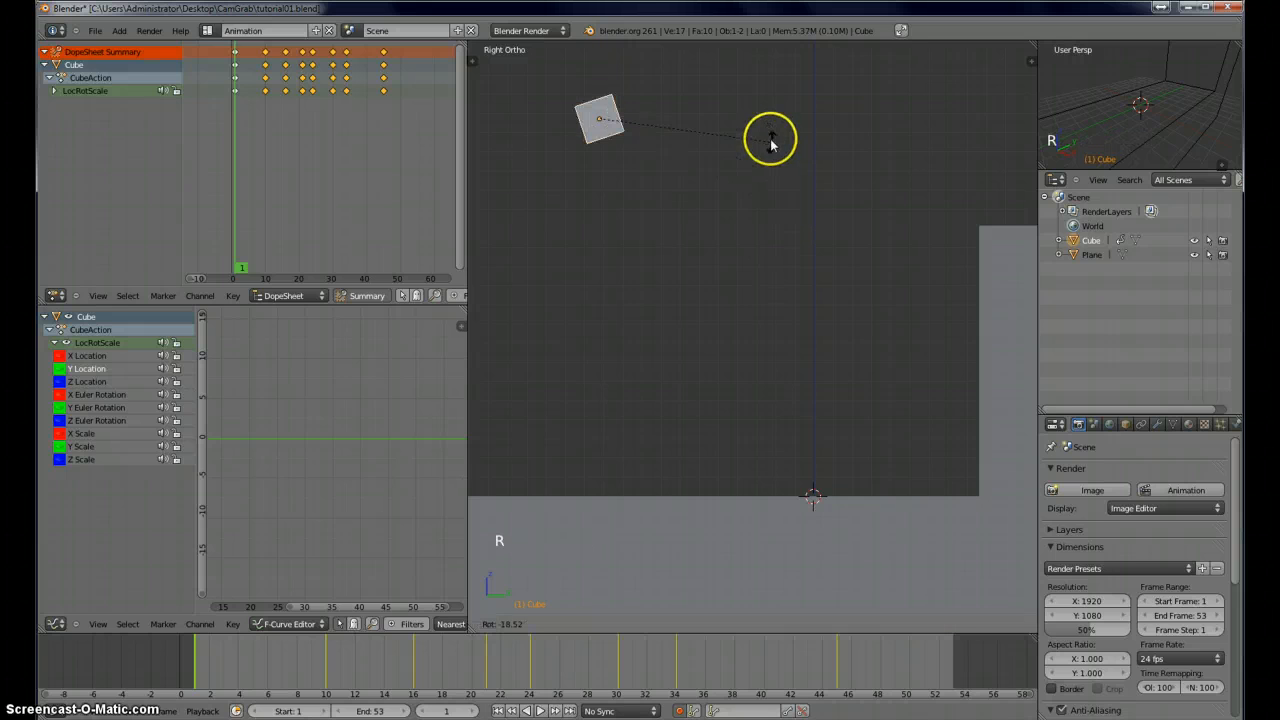
pyautogui.click(771, 137)
# - Rotate the cube at frame 1 by about a further -187°, more than half a turn
pyautogui.moveTo(284, 655); pyautogui.dragTo(193, 671)
pyautogui.press('r')
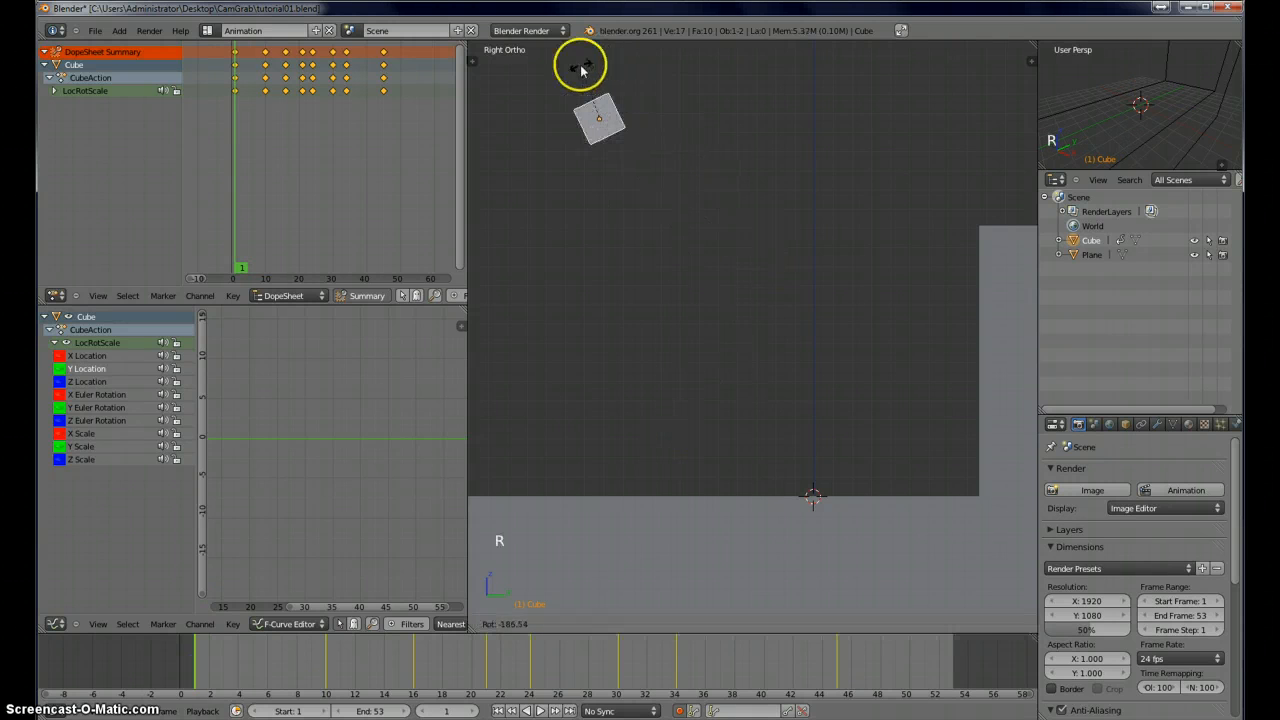
pyautogui.click(586, 60)
# - Go to frame 16 and rotate the cube about half a turn where it meets the wall
pyautogui.click(207, 675)
pyautogui.moveTo(207, 675); pyautogui.dragTo(414, 681)
pyautogui.press('r')
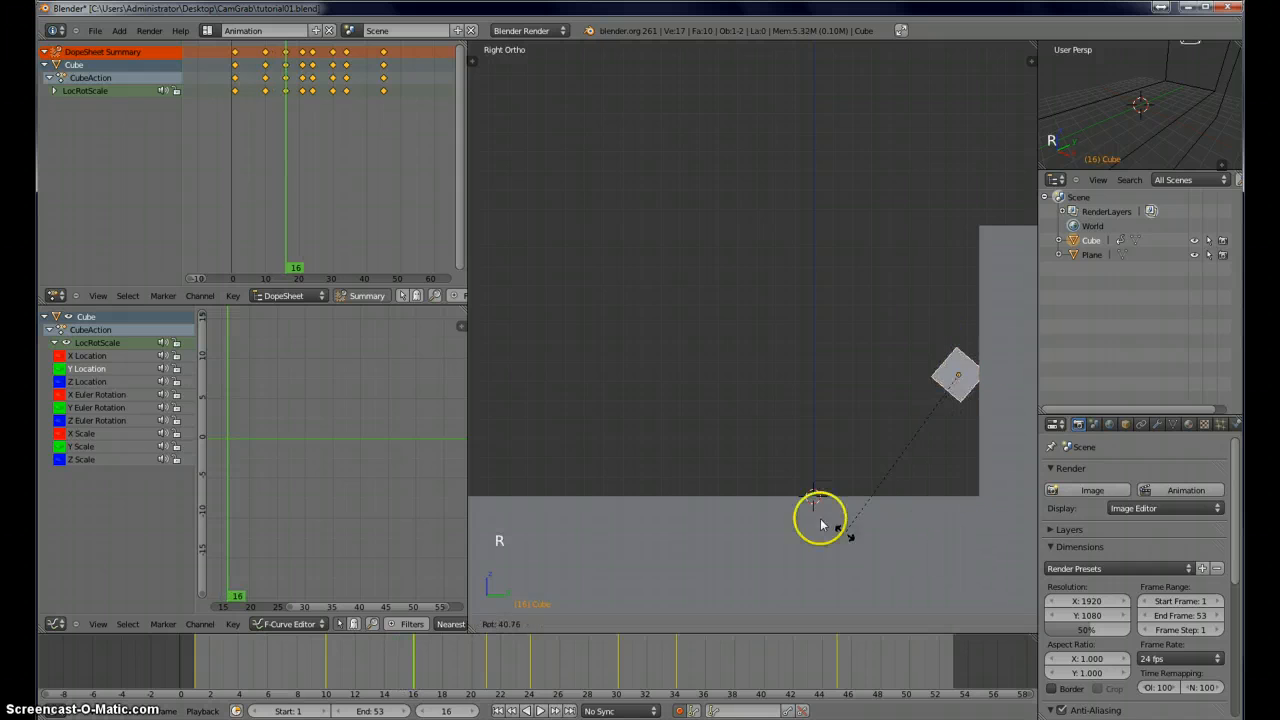
pyautogui.click(950, 270)
# - Go to frame 30 and rotate the cube by about 360° where it lands on the floor
pyautogui.moveTo(418, 663); pyautogui.dragTo(619, 664)
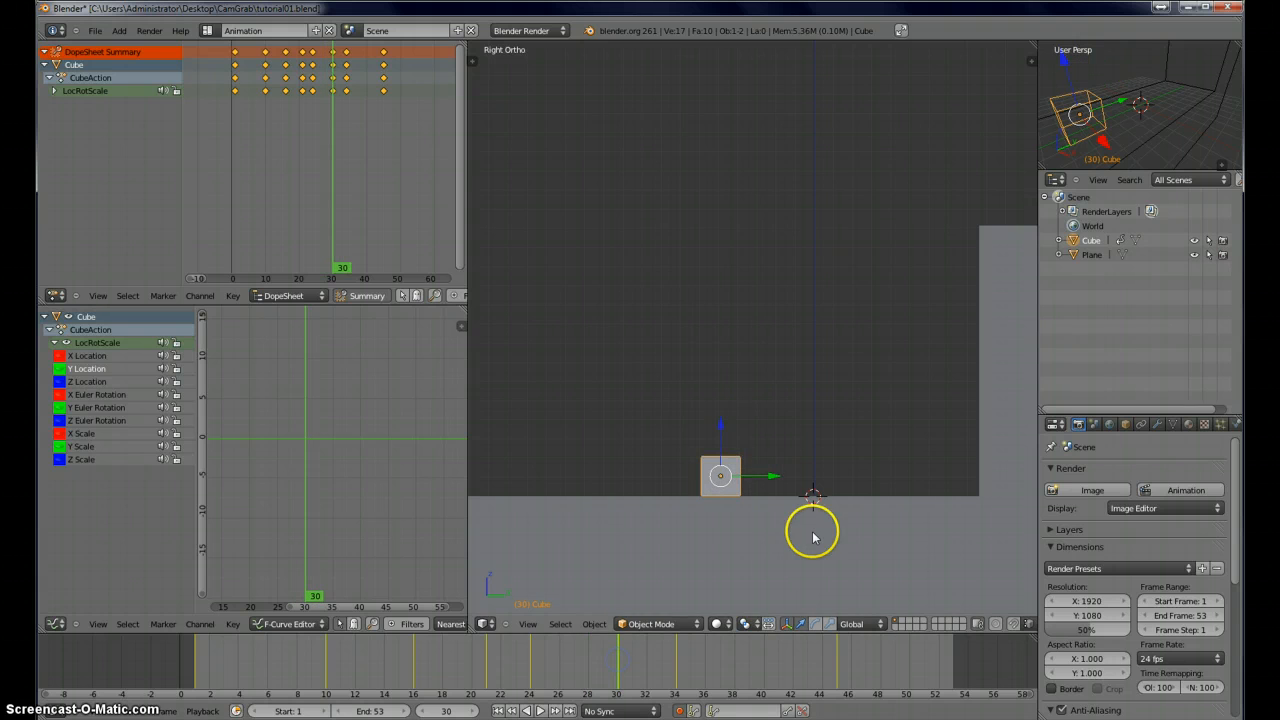
pyautogui.press('r')
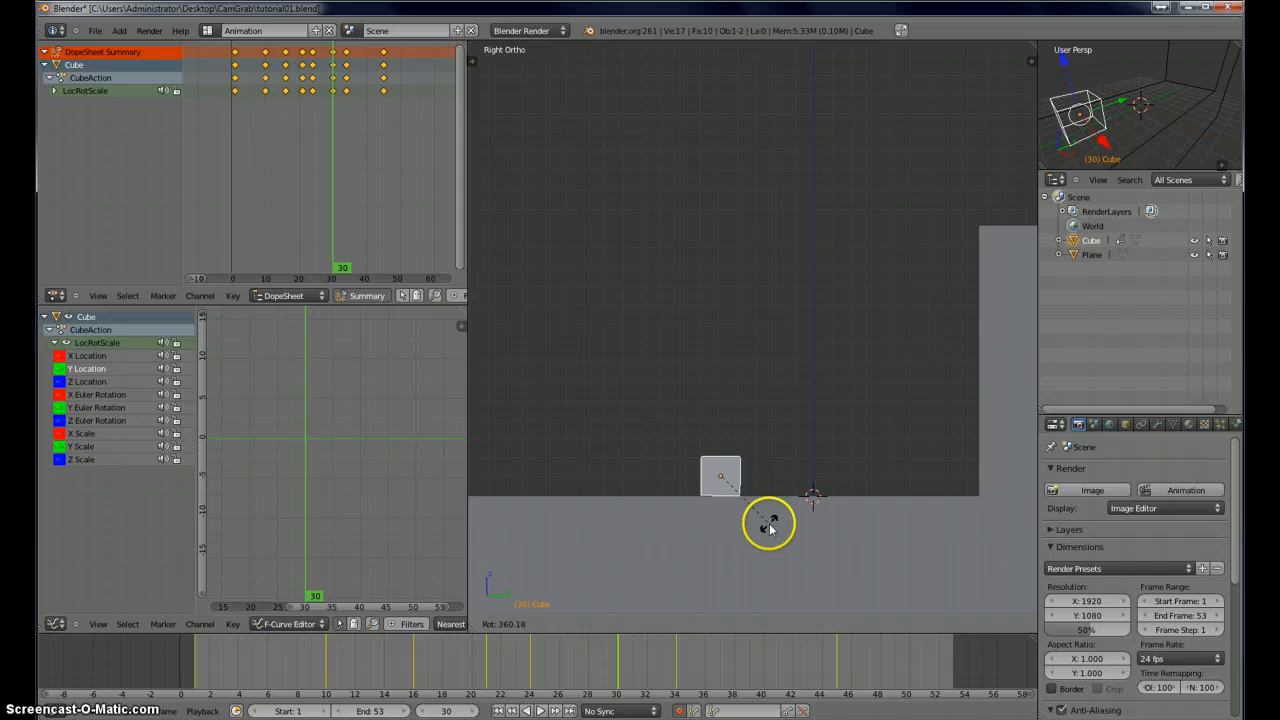
pyautogui.click(769, 528)
# - Show only the X Euler Rotation curve, fit it to the graph view, and scrub to frame 30 to check the tumble
pyautogui.moveTo(626, 666); pyautogui.dragTo(459, 670)
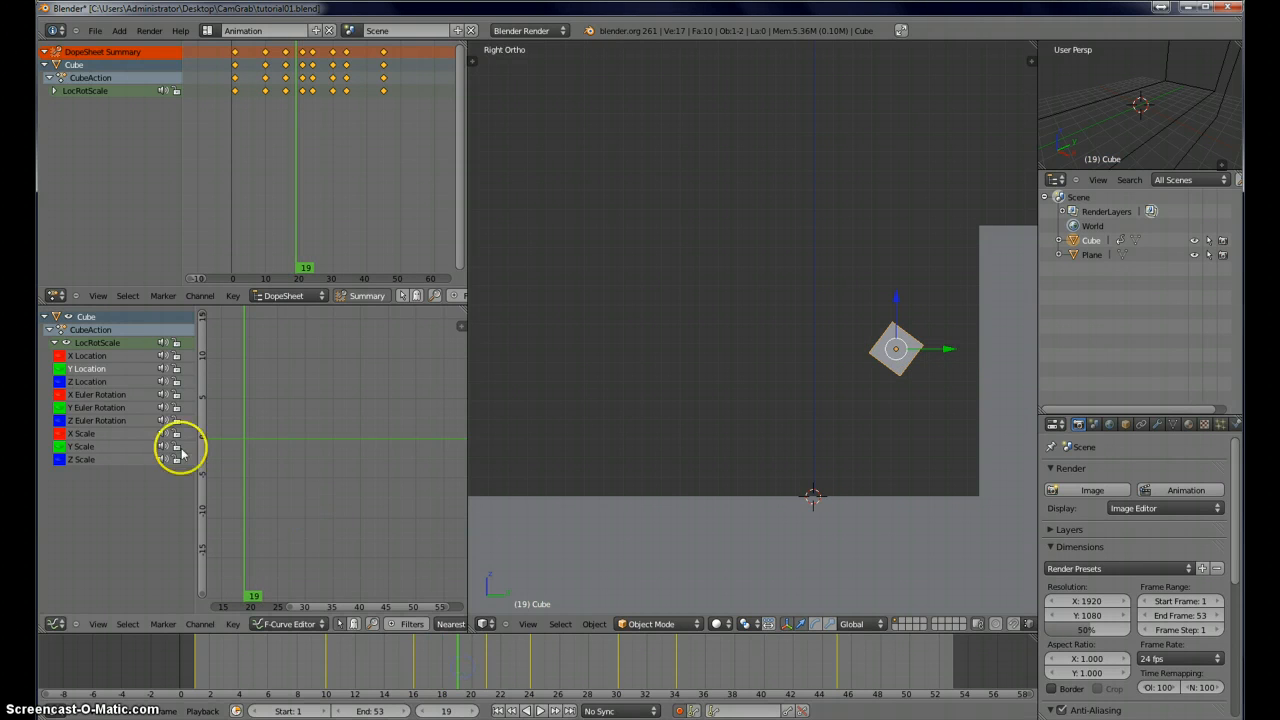
pyautogui.tripleClick(97, 427)
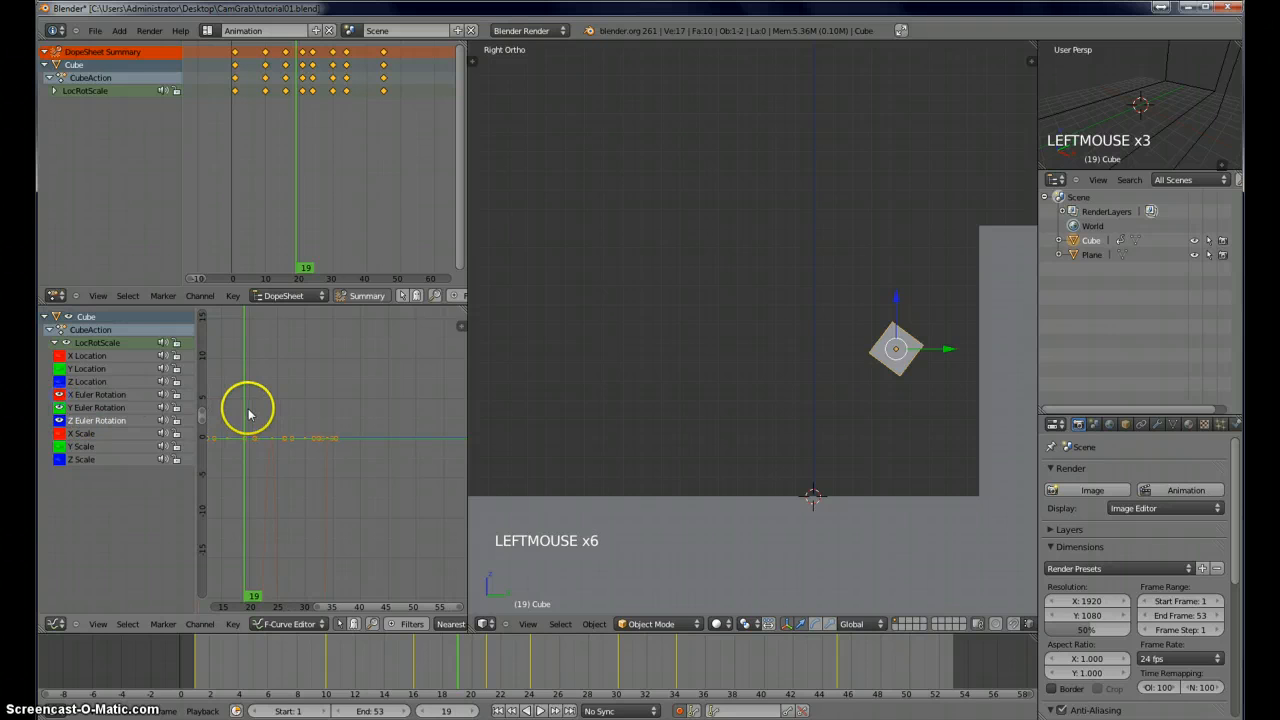
pyautogui.press('Home')
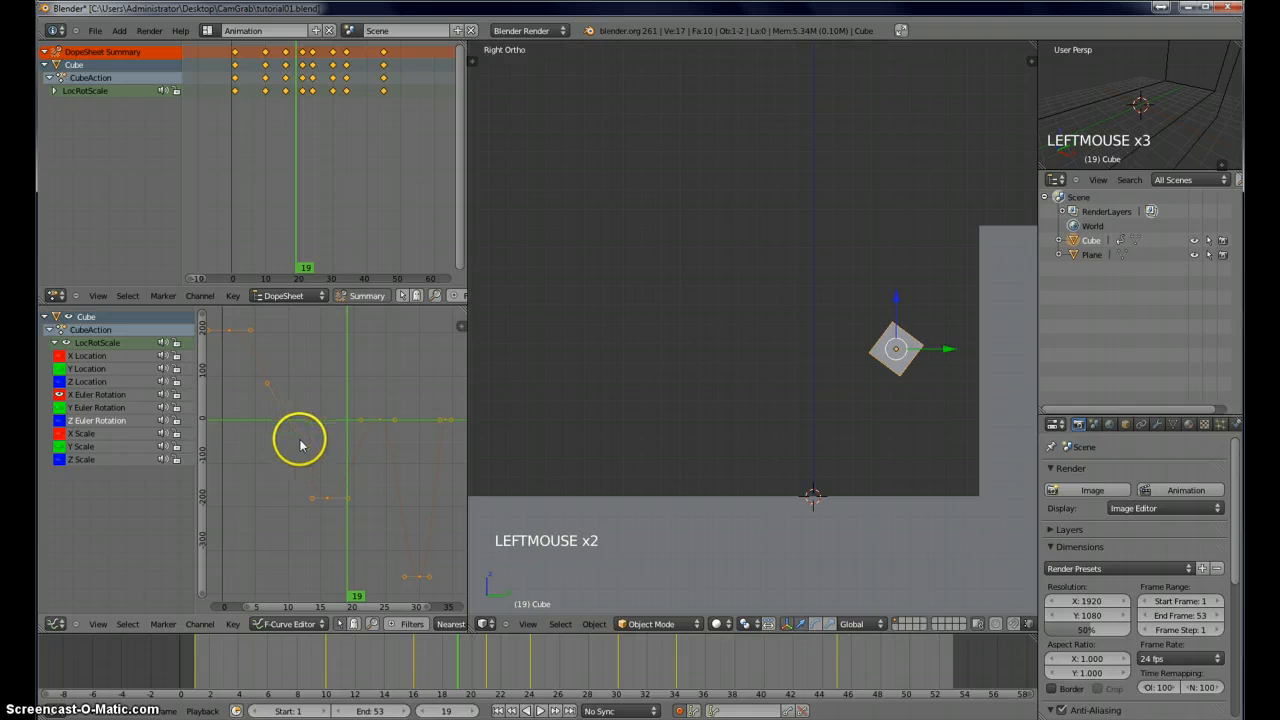
pyautogui.moveTo(306, 645); pyautogui.dragTo(613, 677)
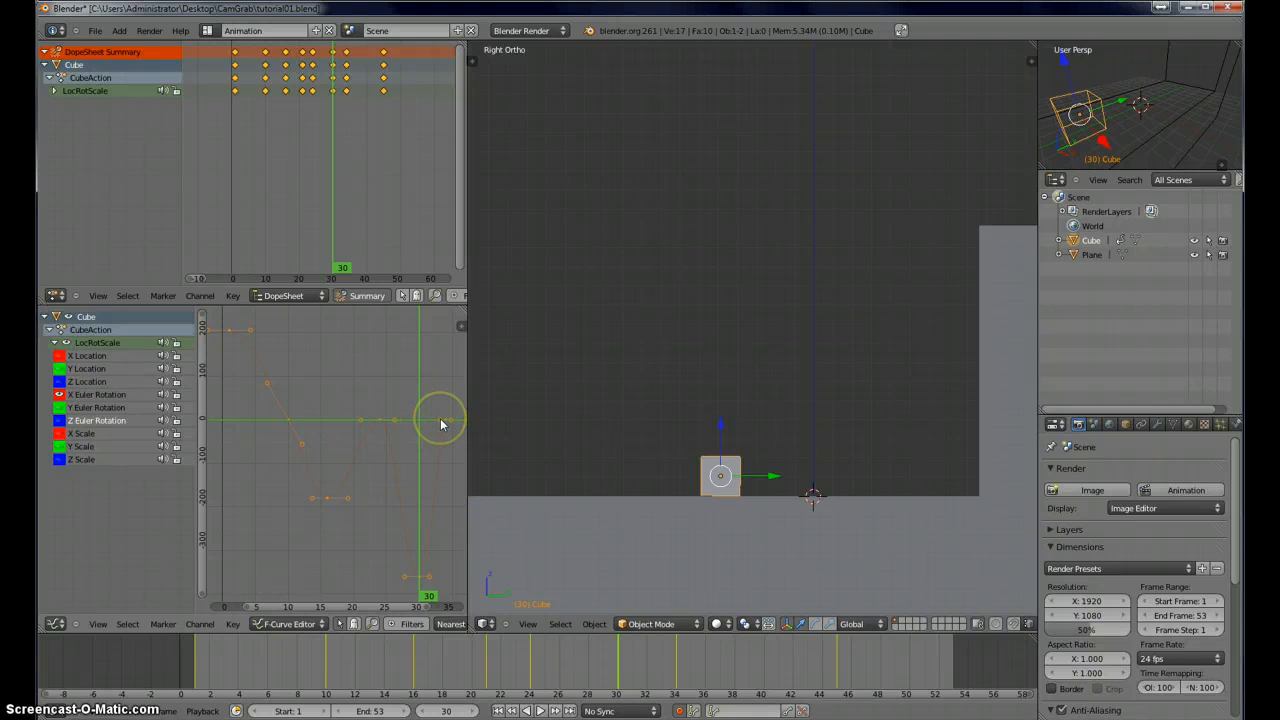
# - Delete the zero-rotation keyframes at frames 24 and 34 from the X Euler Rotation curve
pyautogui.press('a')
pyautogui.press('b')
pyautogui.moveTo(364, 397); pyautogui.dragTo(476, 462)
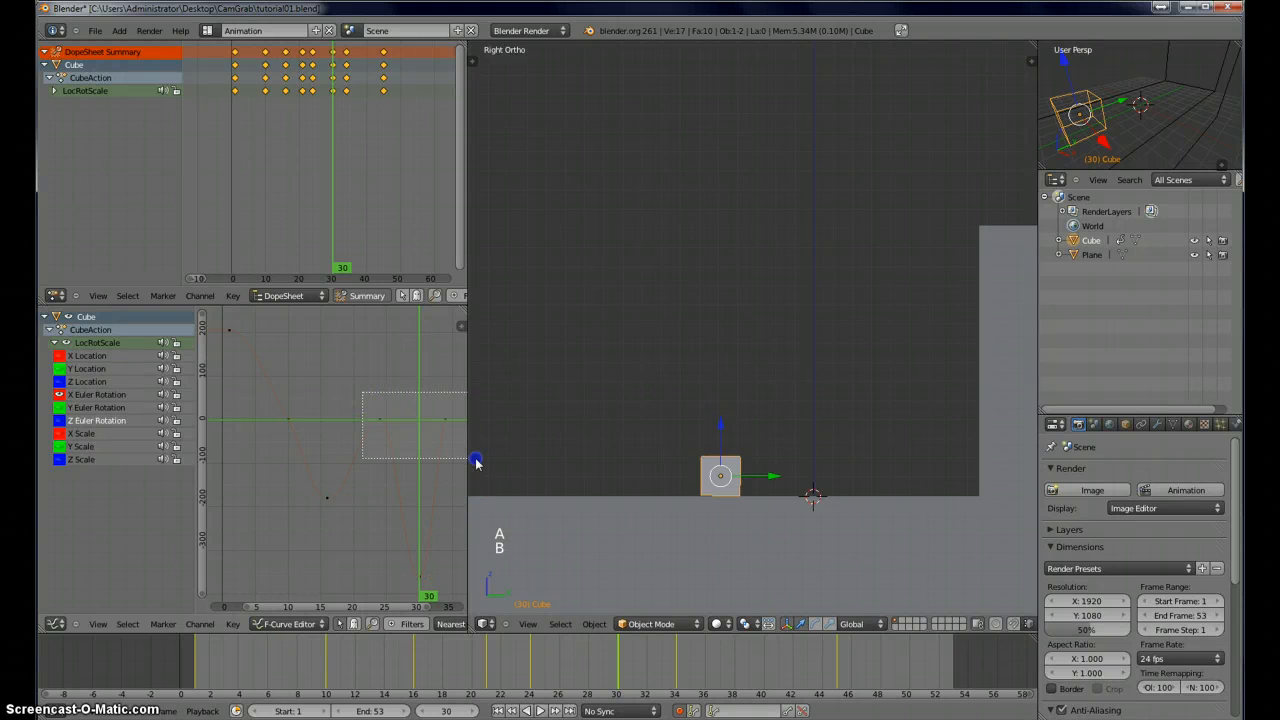
pyautogui.press('x')
pyautogui.click(419, 443)
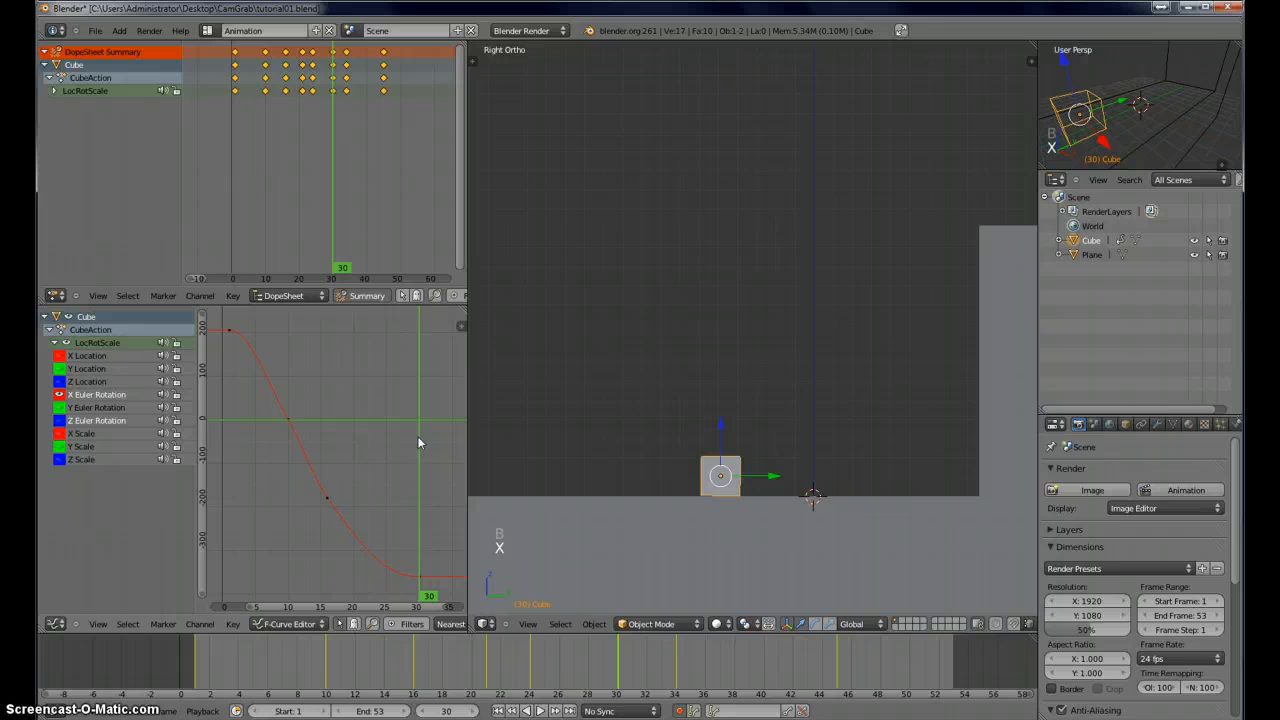
# - Delete the X Euler Rotation keyframes at frames 16 and 10, keeping only the ones at frames 1 and 30
pyautogui.press('x')
pyautogui.click(330, 497)
pyautogui.rightClick(286, 416)
pyautogui.press('x')
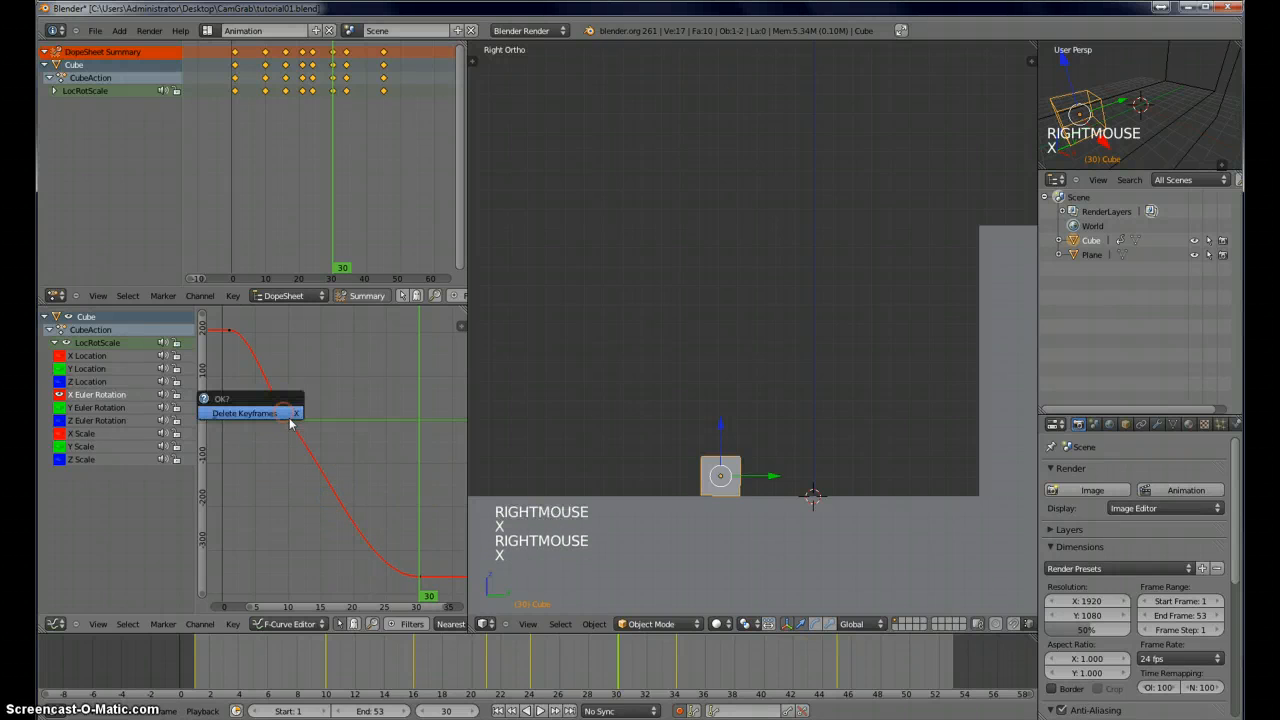
pyautogui.rightClick(290, 432)
pyautogui.rightClick(288, 424)
pyautogui.press('x')
pyautogui.click(287, 419)
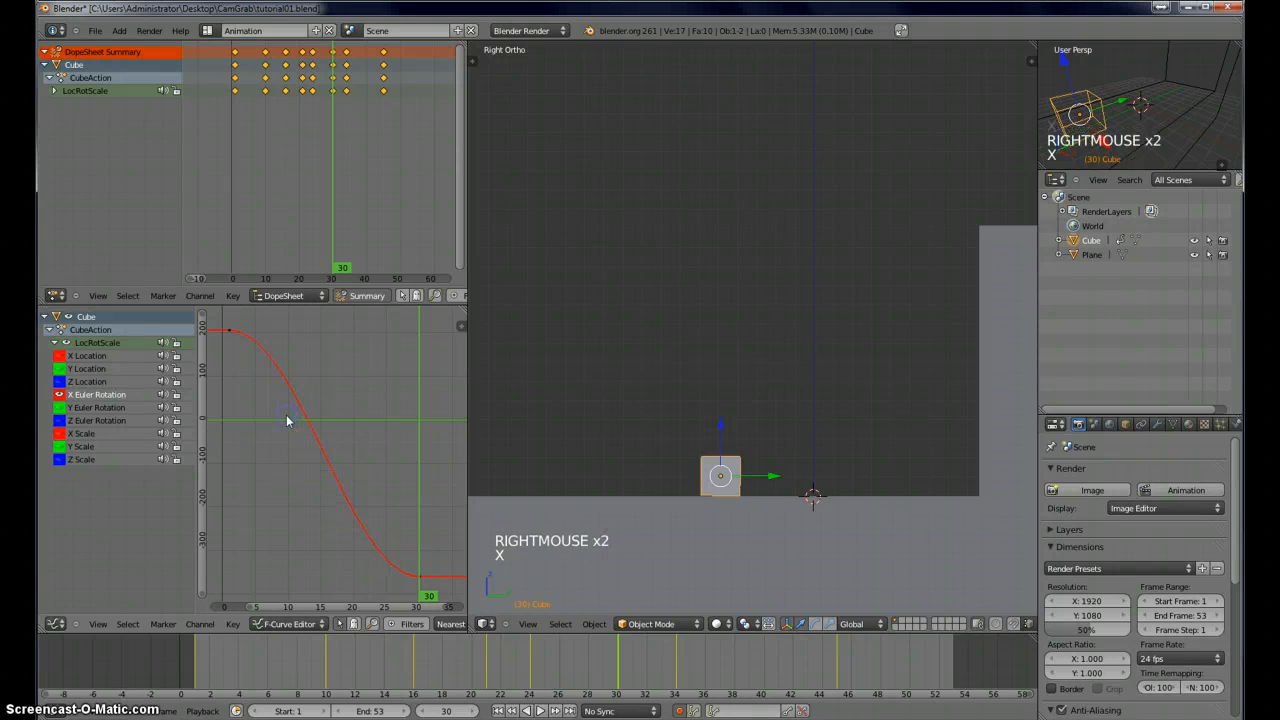
# - Set all remaining X Euler Rotation keyframes to Linear interpolation
pyautogui.press('a')
pyautogui.press('v')
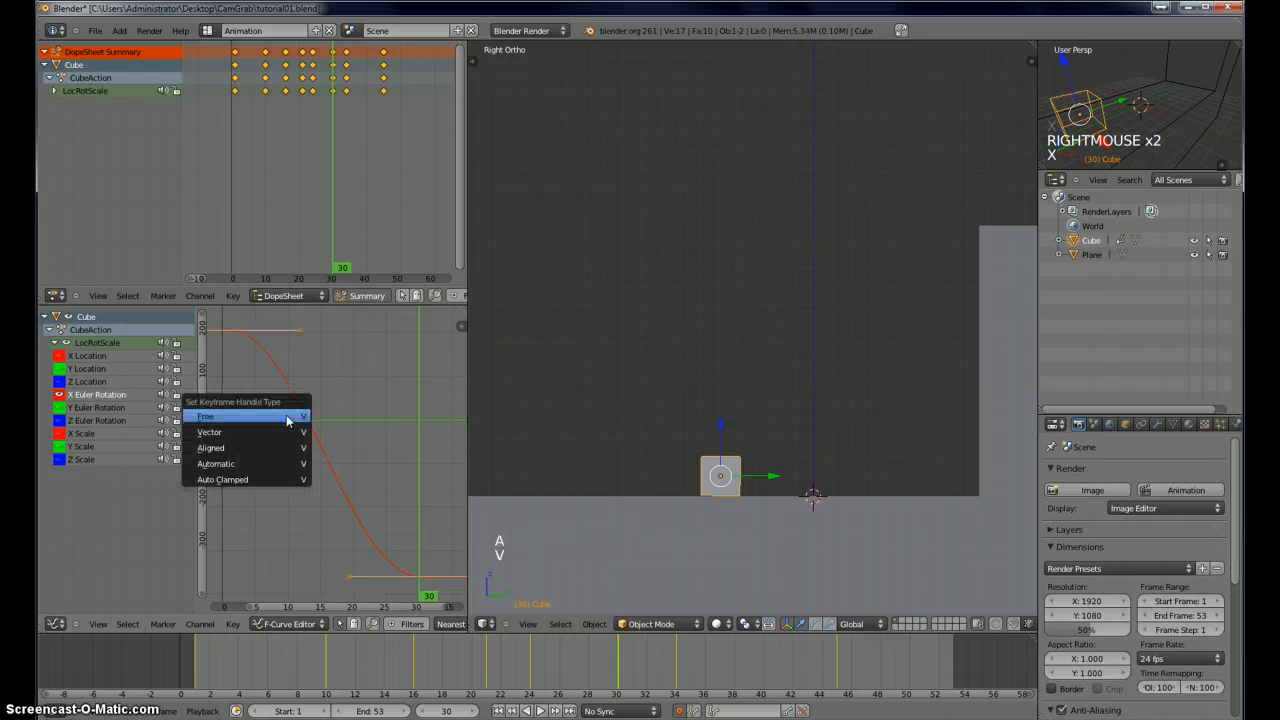
pyautogui.press('t')
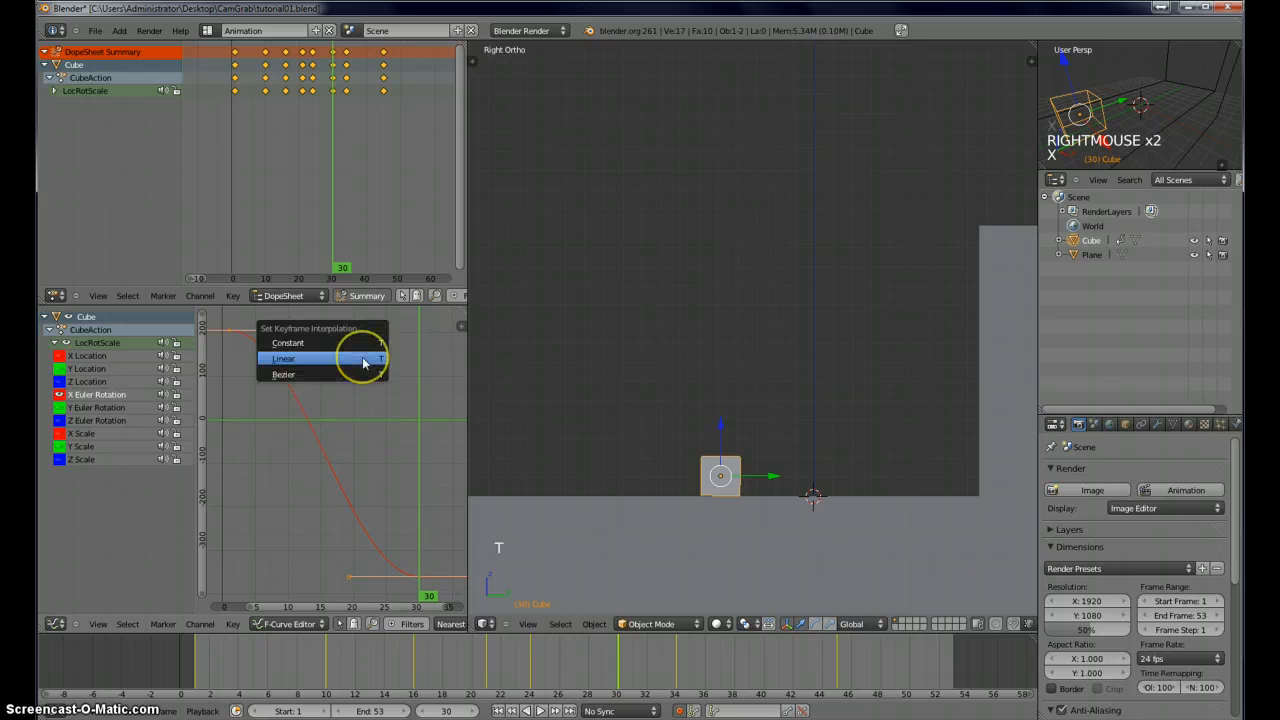
pyautogui.click(363, 359)
# - Scrub from frame 1 to frame 10 and rotate the cube until it lies flat on the floor
pyautogui.click(211, 672)
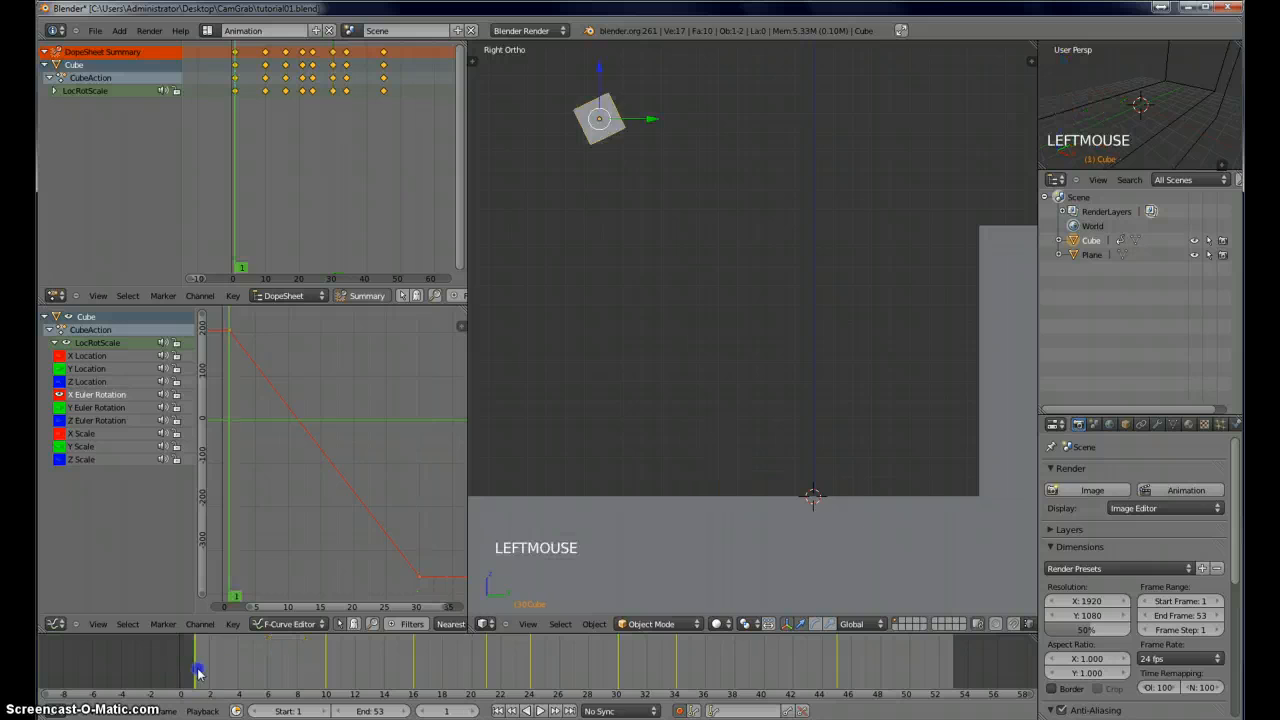
pyautogui.moveTo(214, 672); pyautogui.dragTo(320, 672)
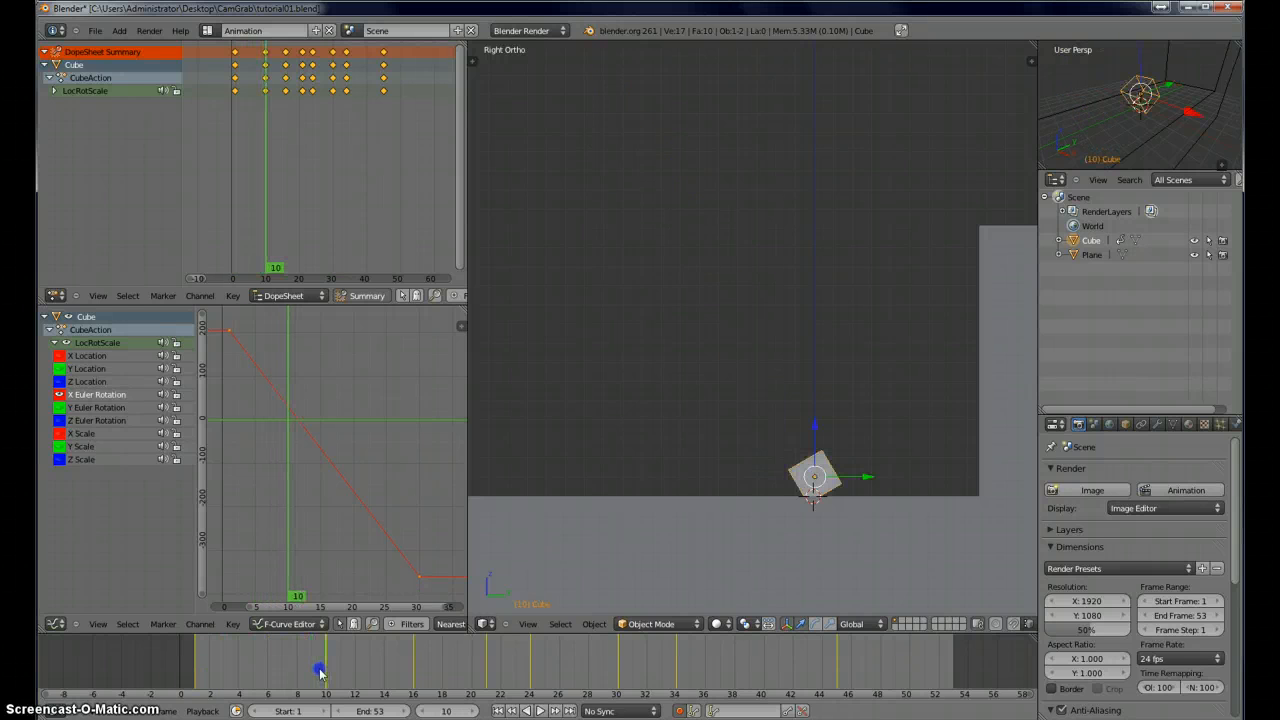
pyautogui.press('r')
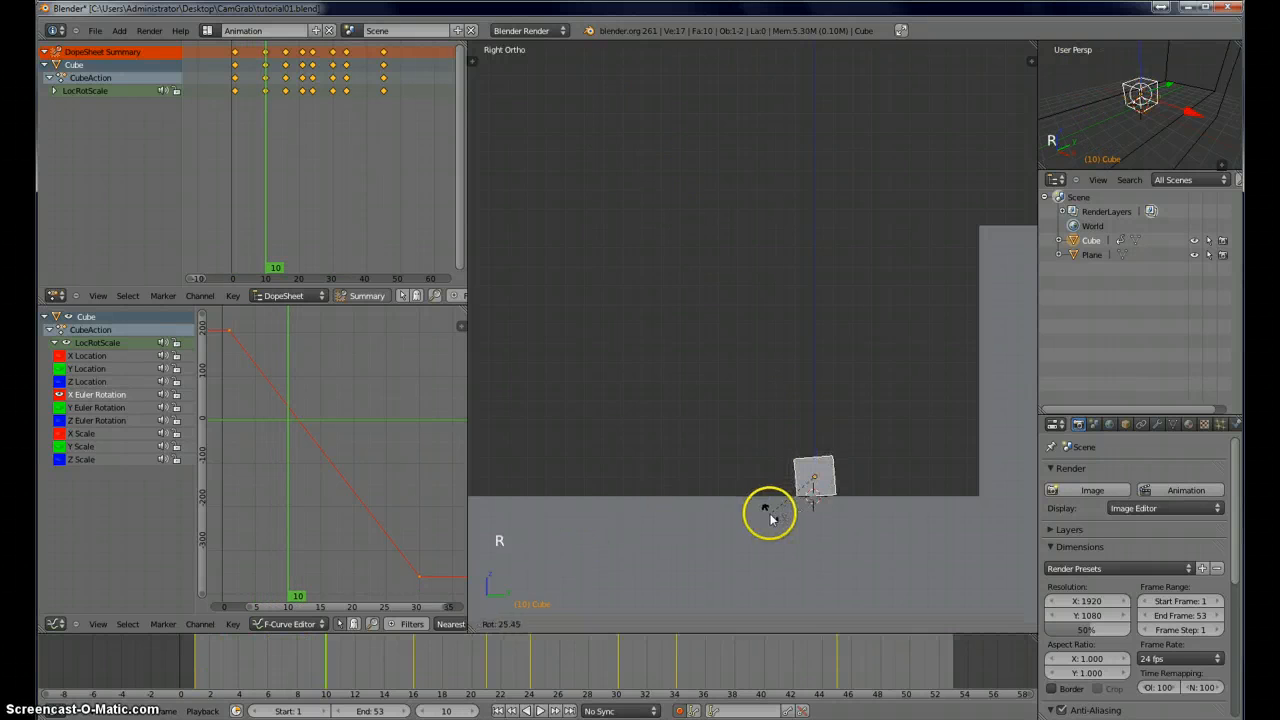
pyautogui.click(764, 516)
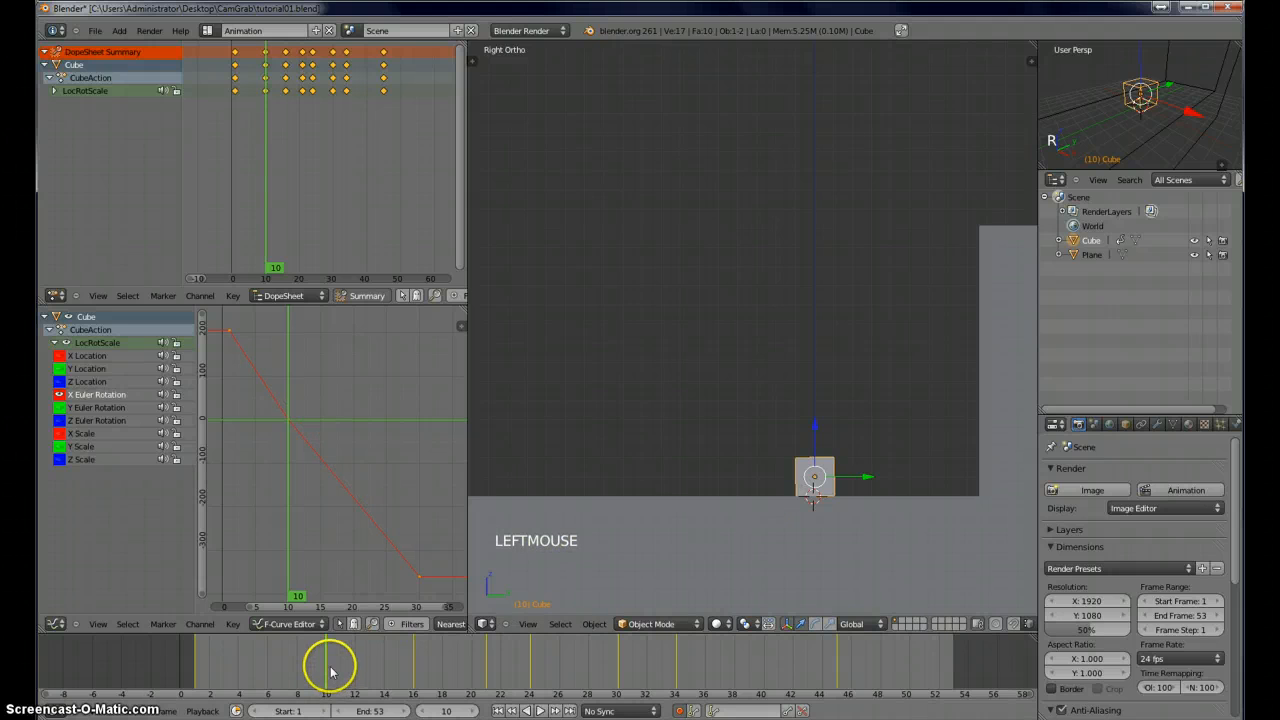
# - Go to frame 16 and rotate the cube until its side sits flush against the wall
pyautogui.moveTo(329, 670); pyautogui.dragTo(416, 671)
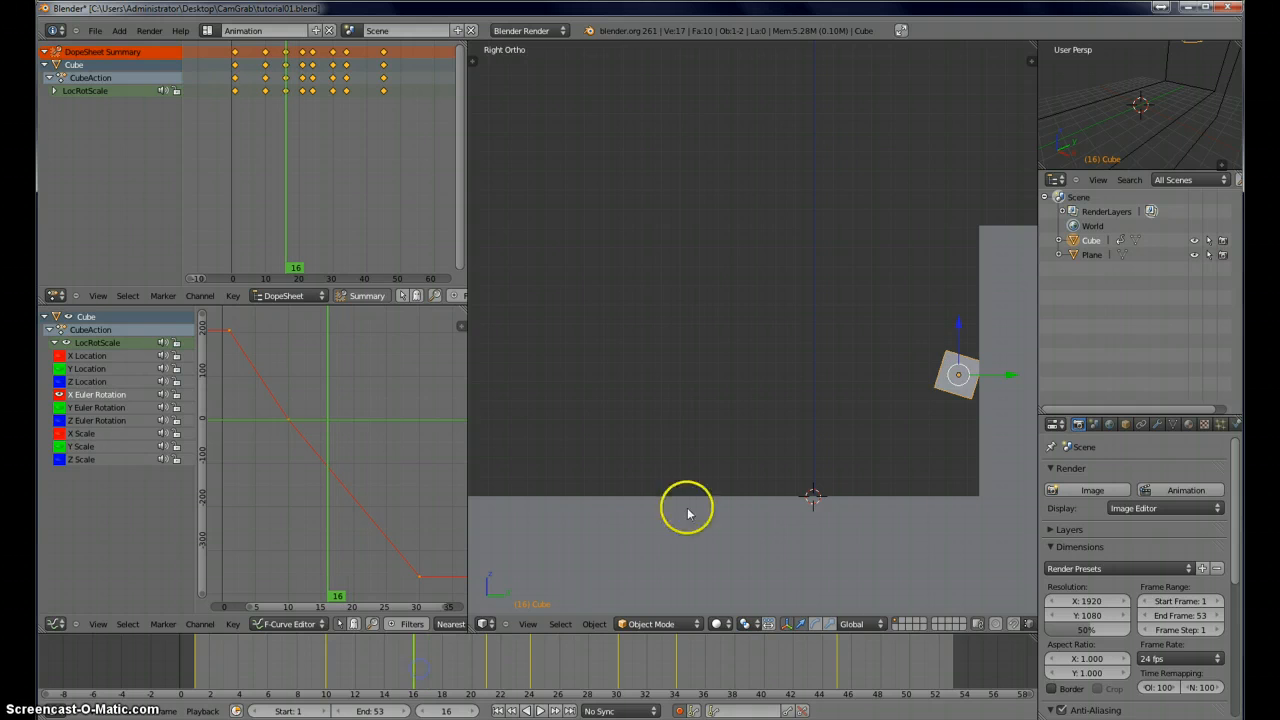
pyautogui.press('r')
pyautogui.click(807, 530)
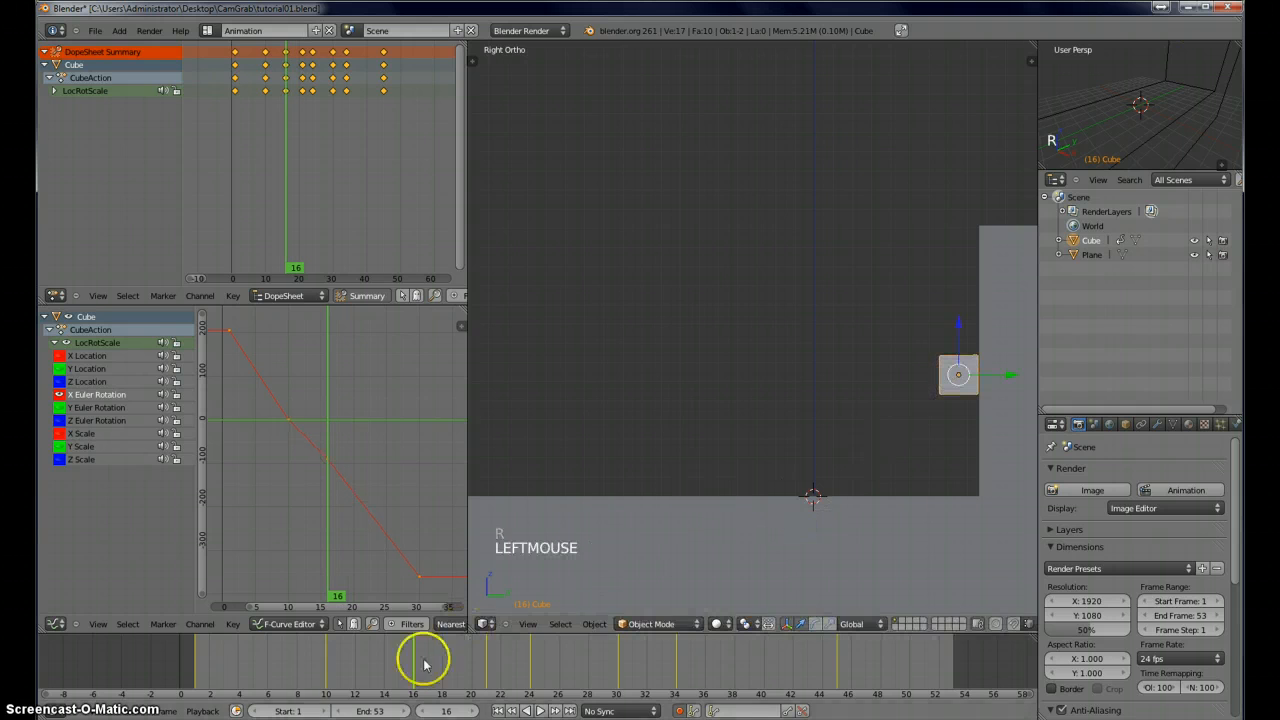
# - Go to frame 30 and rotate the cube by about -29° so it lands tilted on a corner
pyautogui.moveTo(420, 668); pyautogui.dragTo(620, 660)
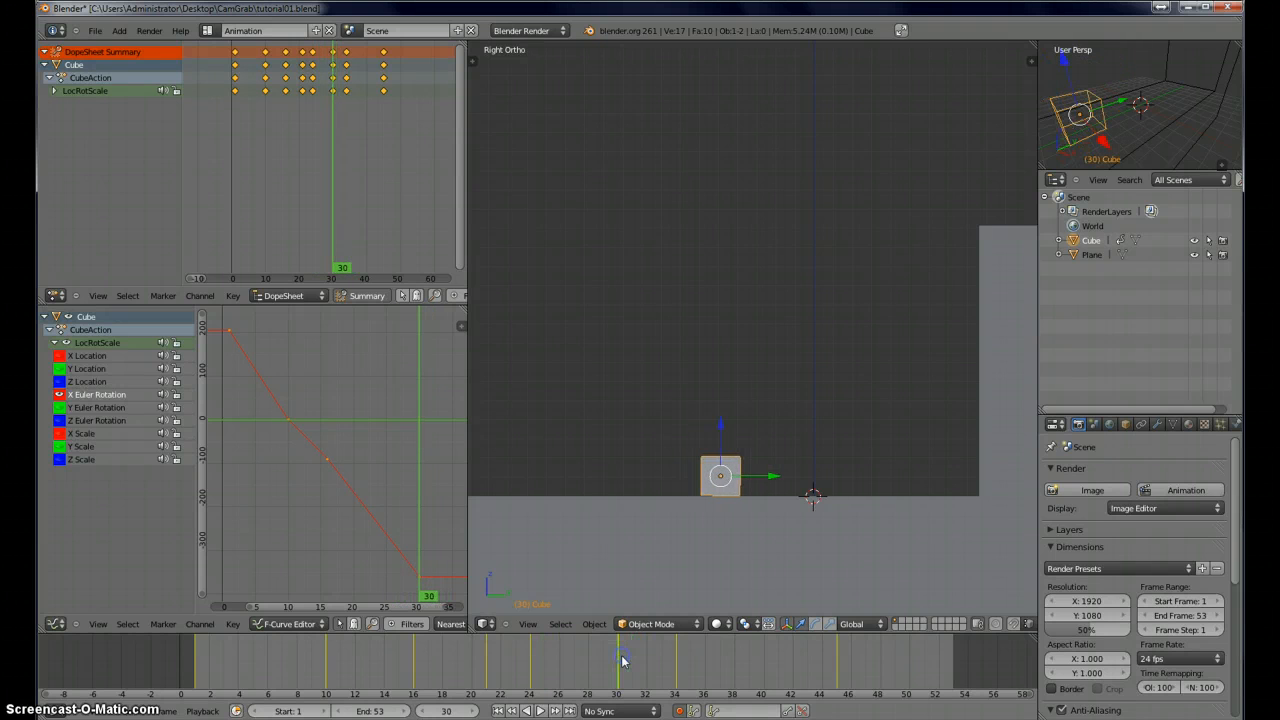
pyautogui.press('r')
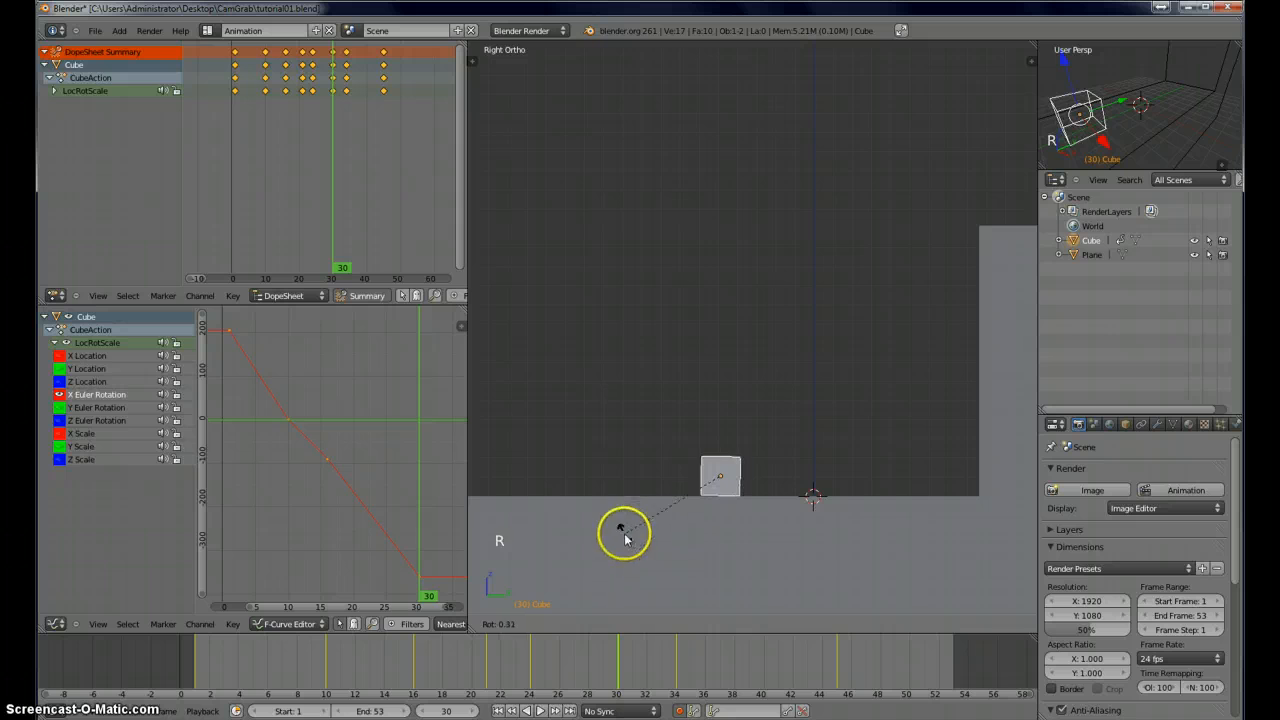
pyautogui.keyDown('shift'); pyautogui.click(641, 566); pyautogui.keyUp('shift')
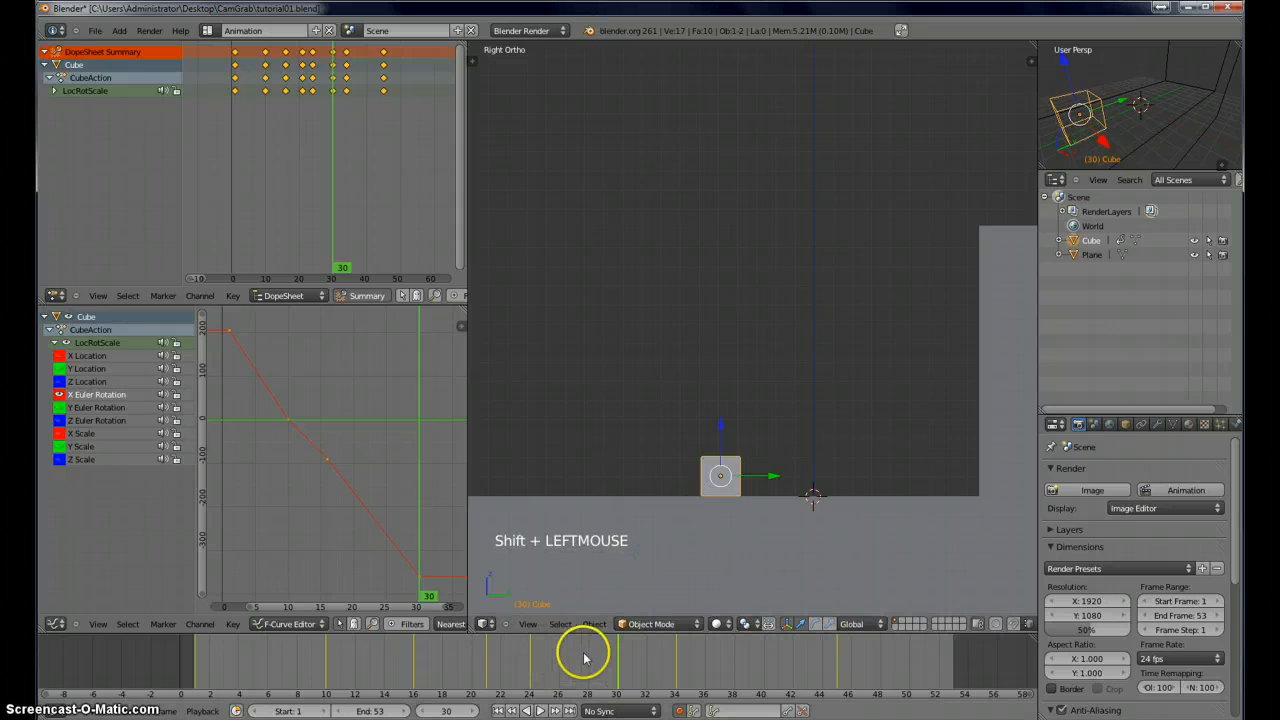
pyautogui.click(626, 666)
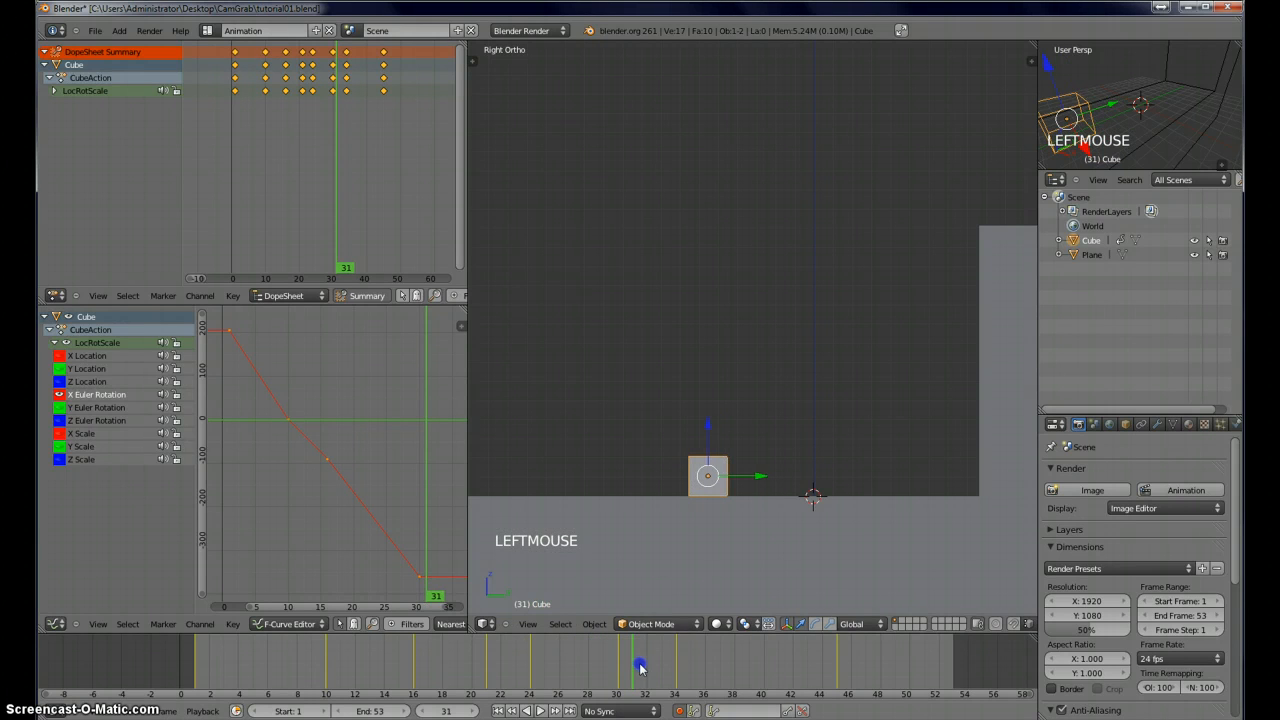
pyautogui.click(618, 668)
pyautogui.press('r')
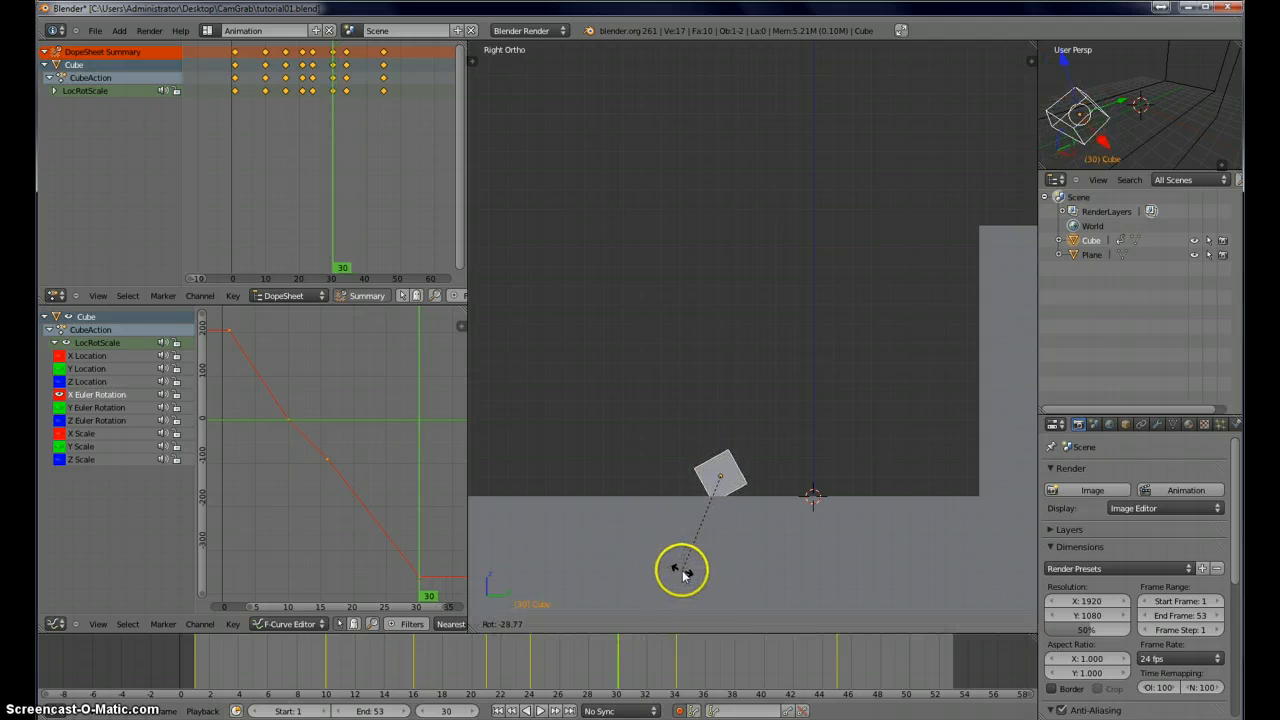
pyautogui.click(680, 569)
# - Go to frame 34 and rotate the cube by about -150° until it is flat on the floor
pyautogui.click(612, 668)
pyautogui.moveTo(612, 668); pyautogui.dragTo(673, 667)
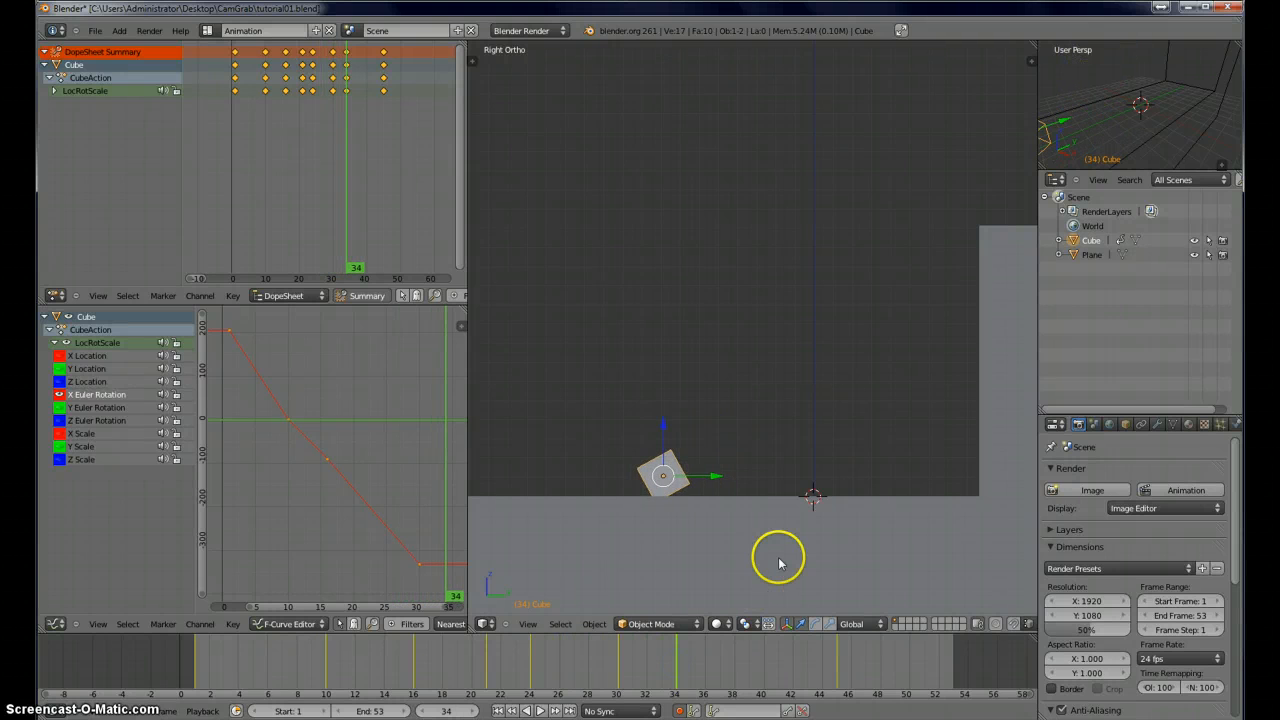
pyautogui.press('r')
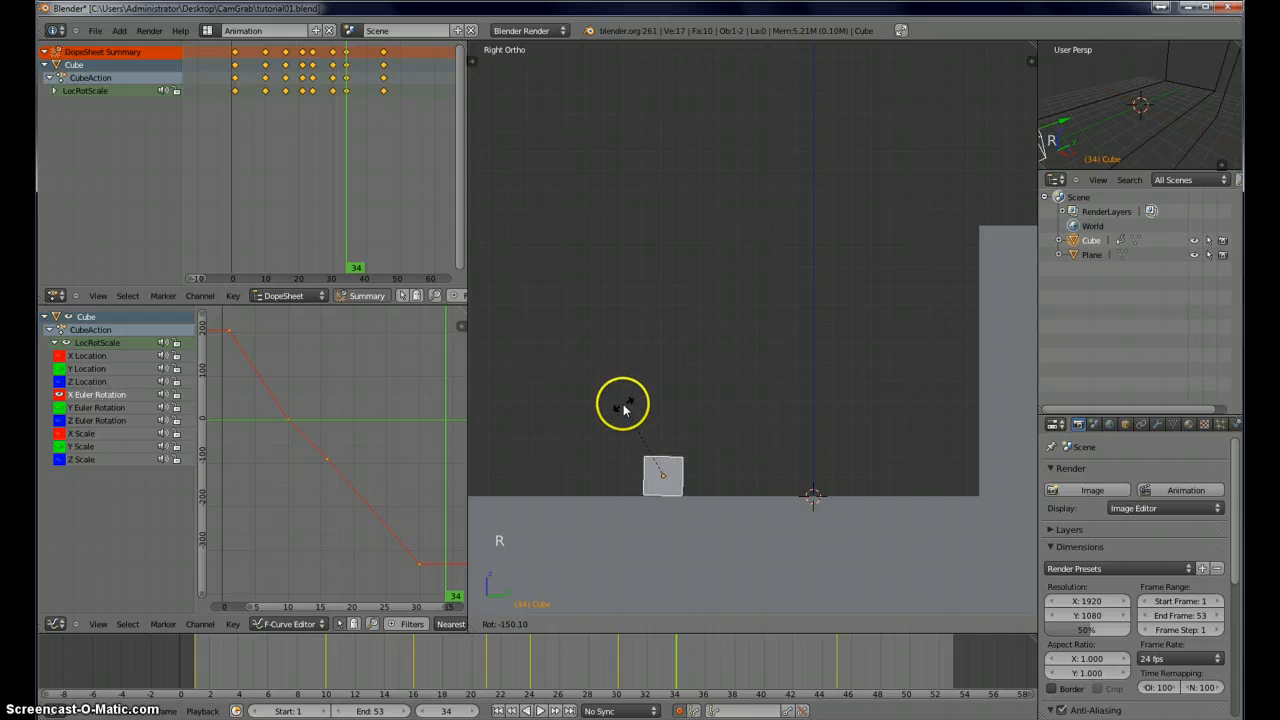
pyautogui.click(621, 407)
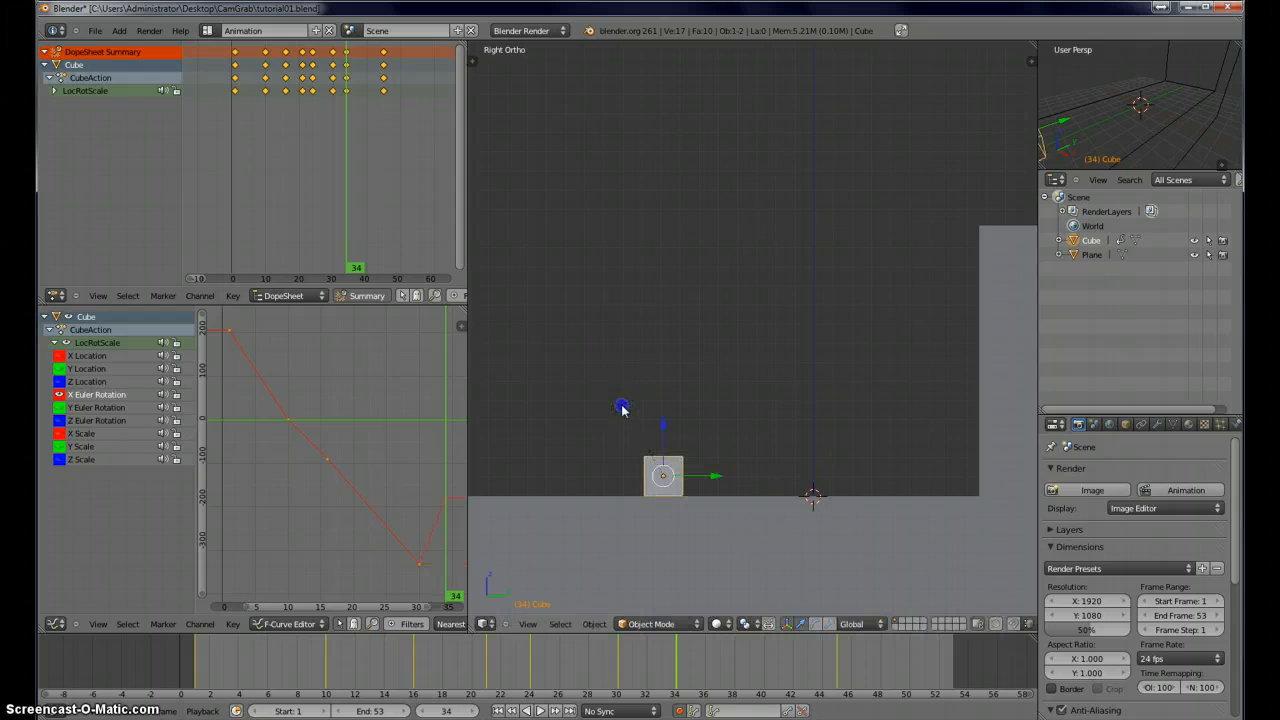
# - Lower the frame 34 key of the X Euler Rotation curve along Y until the cube lies flat at frame 34
pyautogui.moveTo(680, 643)
pyautogui.mouseDown()
pyautogui.moveTo(649, 663)
pyautogui.moveTo(555, 651)
pyautogui.moveTo(705, 651)
pyautogui.moveTo(594, 651)
pyautogui.moveTo(662, 651)
pyautogui.mouseUp()
pyautogui.press('g')
pyautogui.press('g')
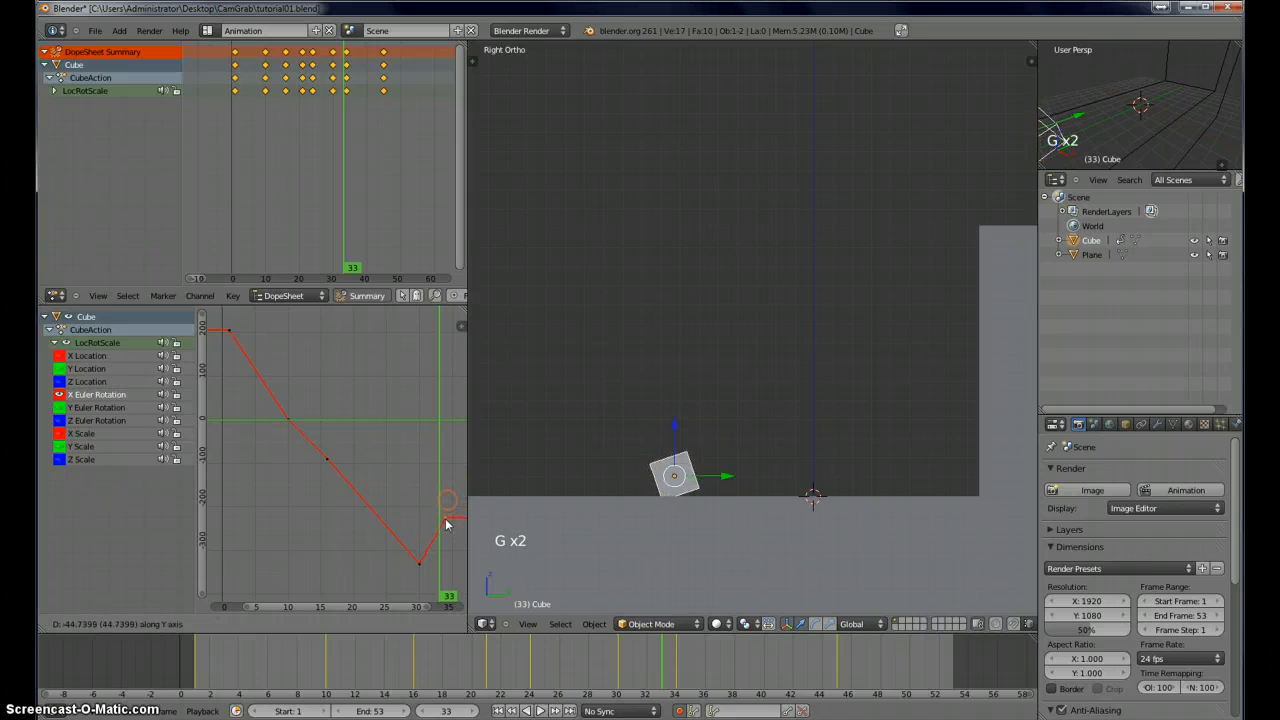
pyautogui.click(447, 537)
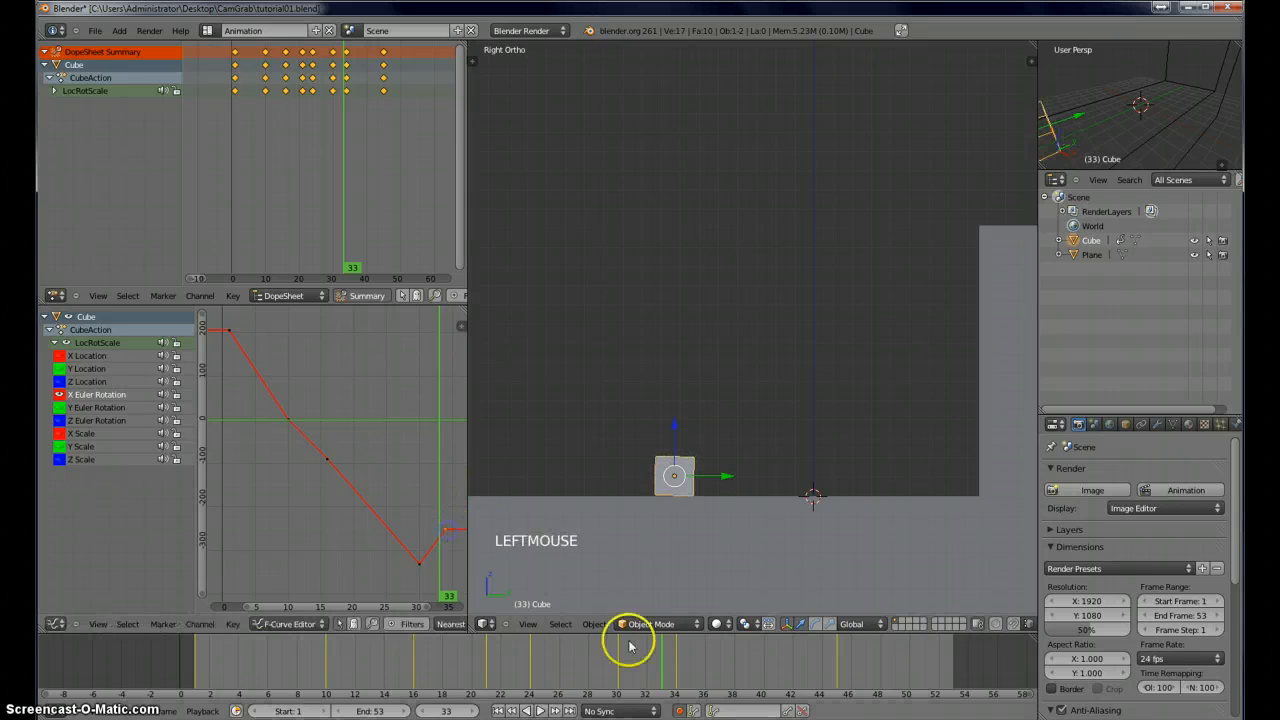
pyautogui.click(673, 665)
pyautogui.press('g')
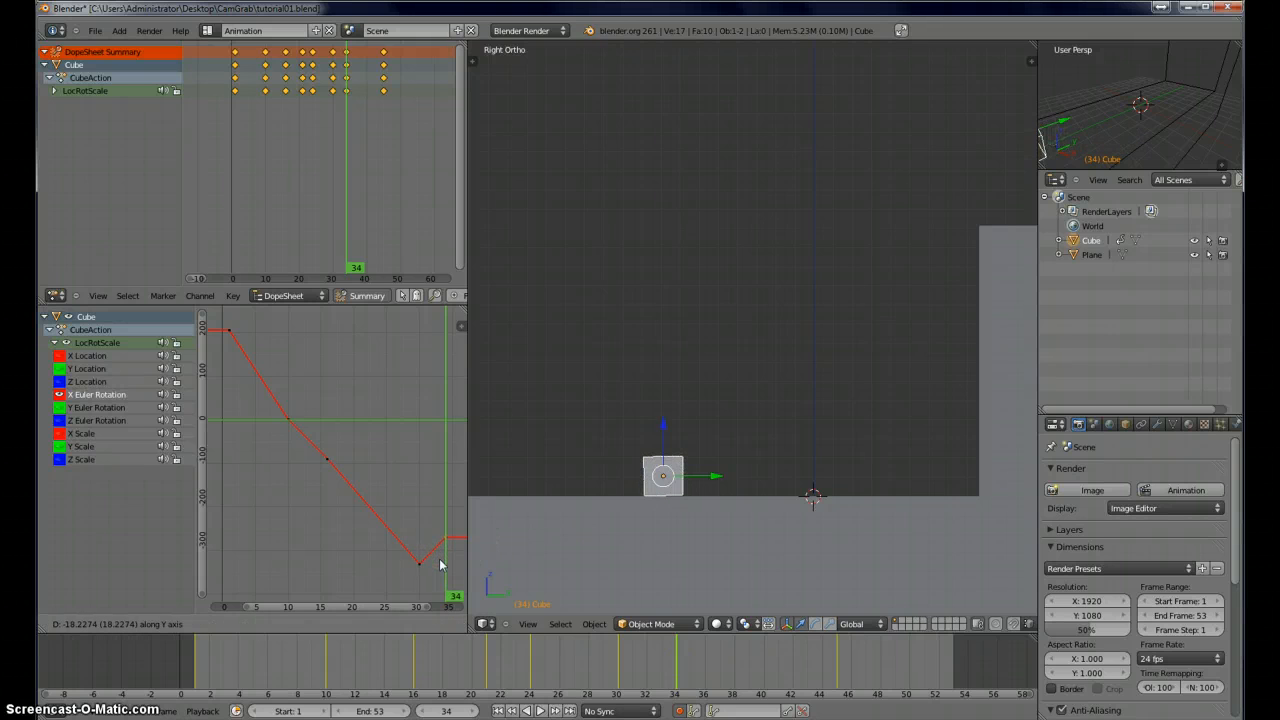
pyautogui.keyDown('shift'); pyautogui.click(440, 567); pyautogui.keyUp('shift')
# - Scrub around the second landing and raise the cube slightly along Z at frames 30 and 32 to clear the floor
pyautogui.click(632, 665)
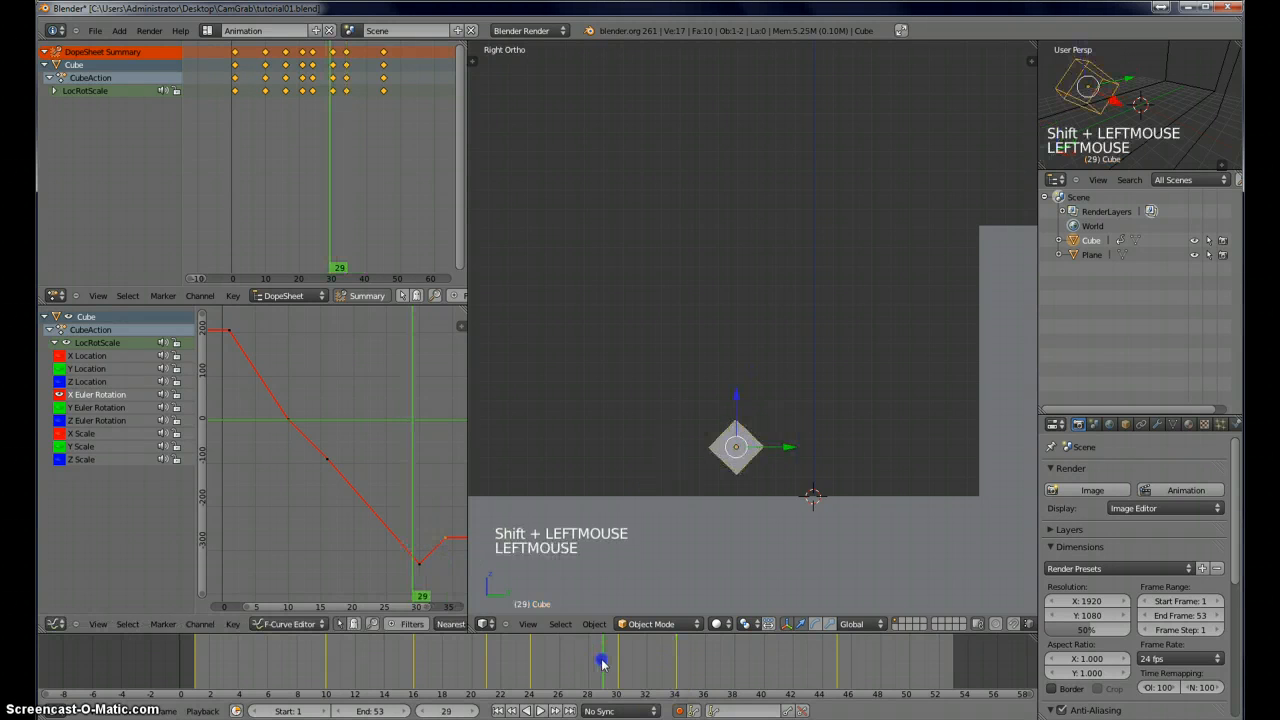
pyautogui.moveTo(632, 665)
pyautogui.mouseDown()
pyautogui.moveTo(668, 662)
pyautogui.moveTo(583, 657)
pyautogui.moveTo(616, 662)
pyautogui.mouseUp()
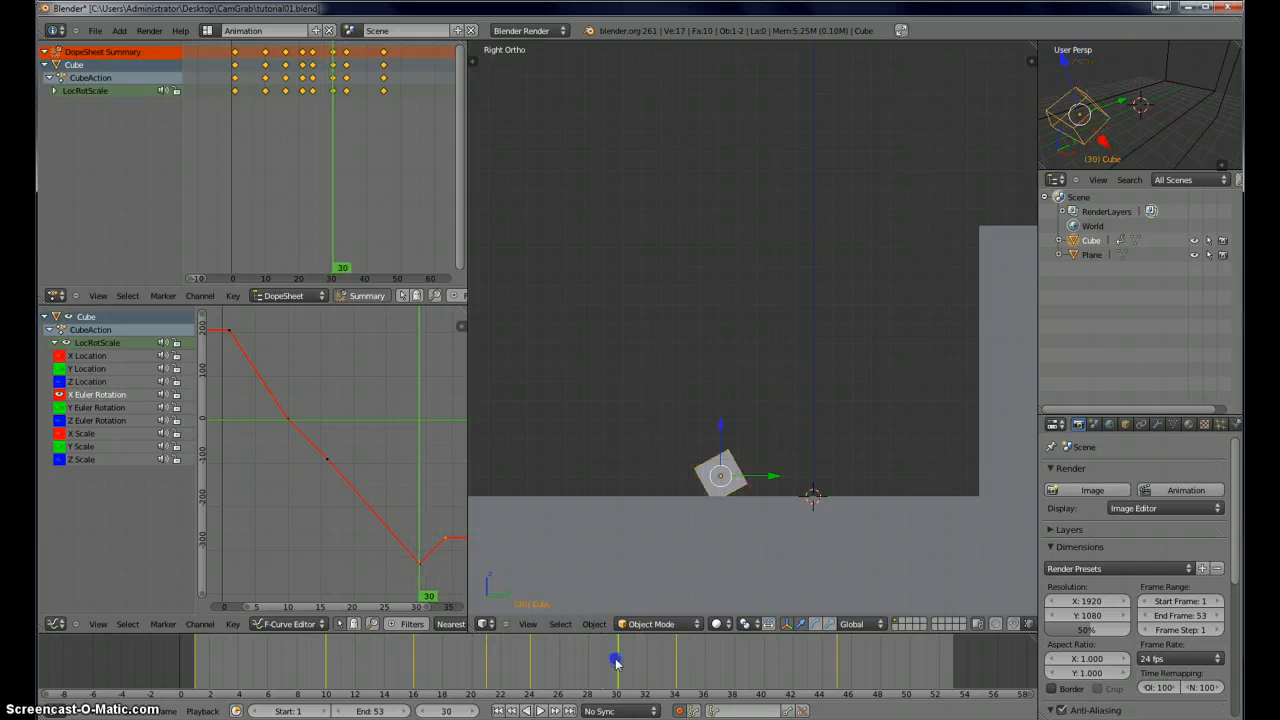
pyautogui.moveTo(720, 426); pyautogui.dragTo(719, 424)
pyautogui.moveTo(628, 655); pyautogui.dragTo(643, 660)
pyautogui.moveTo(690, 421); pyautogui.dragTo(689, 417)
pyautogui.moveTo(600, 657); pyautogui.dragTo(642, 674)
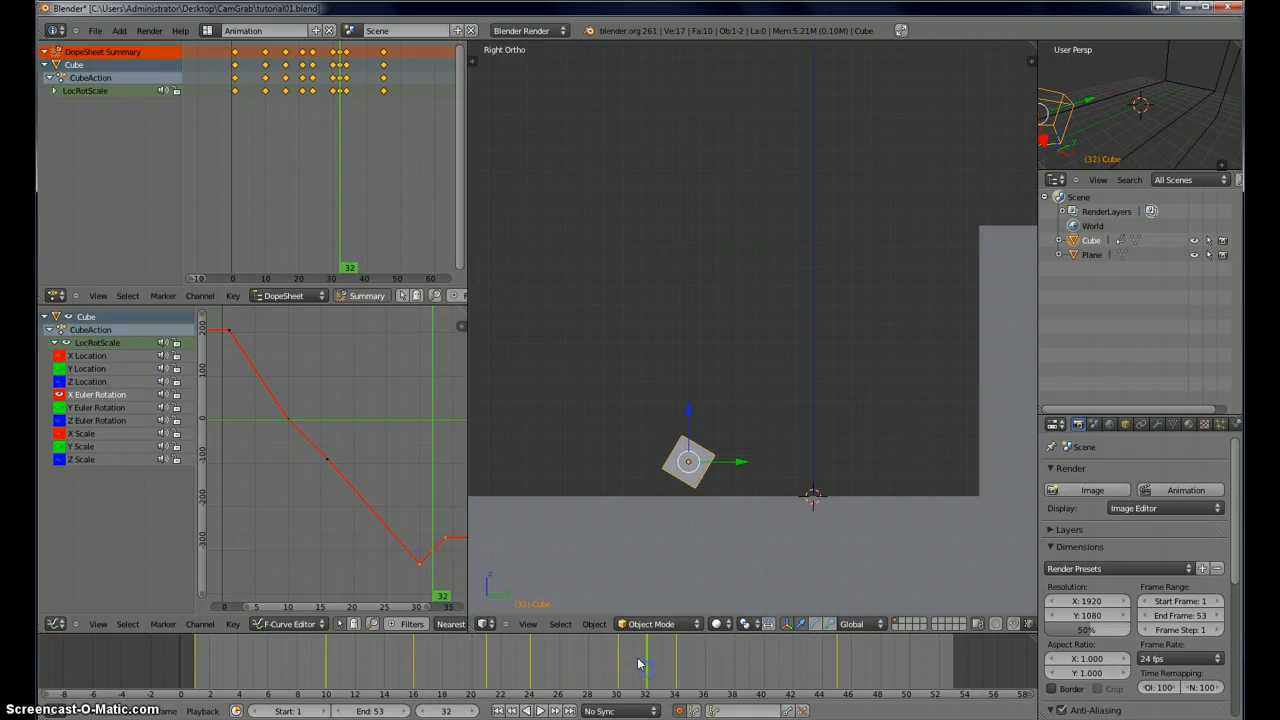
# - Hide the X Euler Rotation curve, expand the LocRotScale channels in the dope sheet, and move the frame 32 Z Location key to frame 33
pyautogui.click(60, 395)
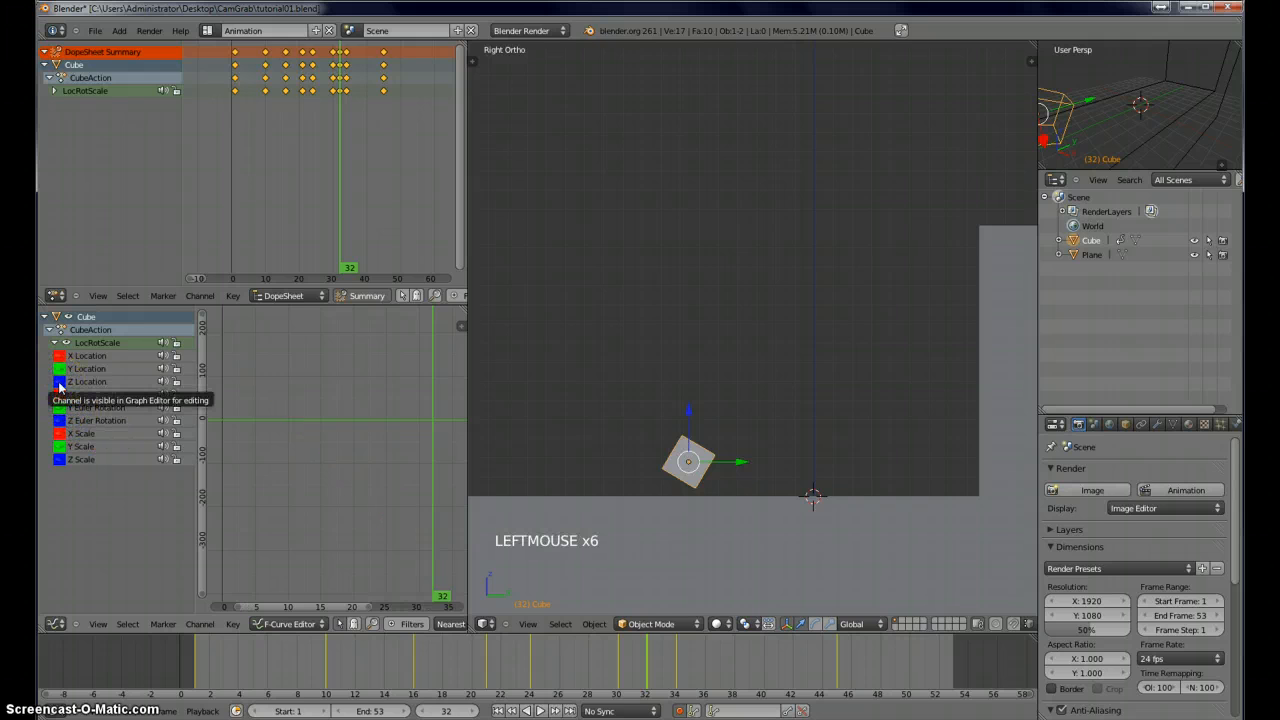
pyautogui.click(53, 91)
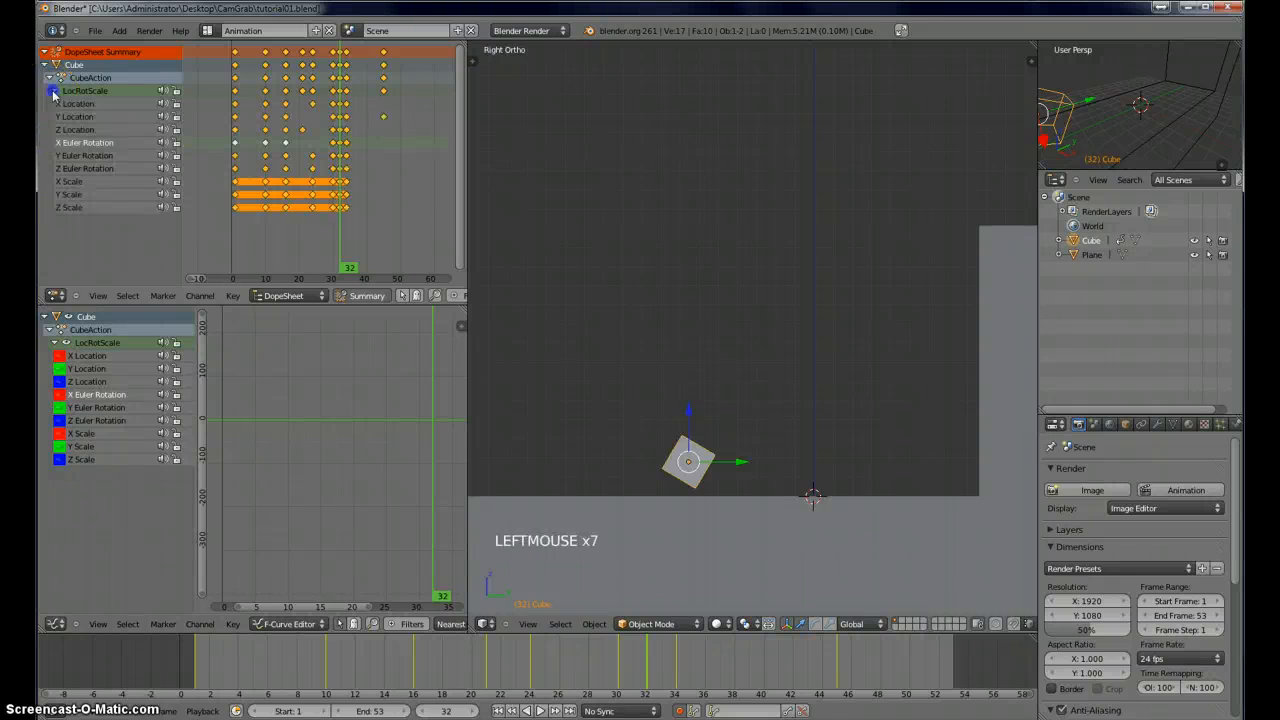
pyautogui.click(81, 131)
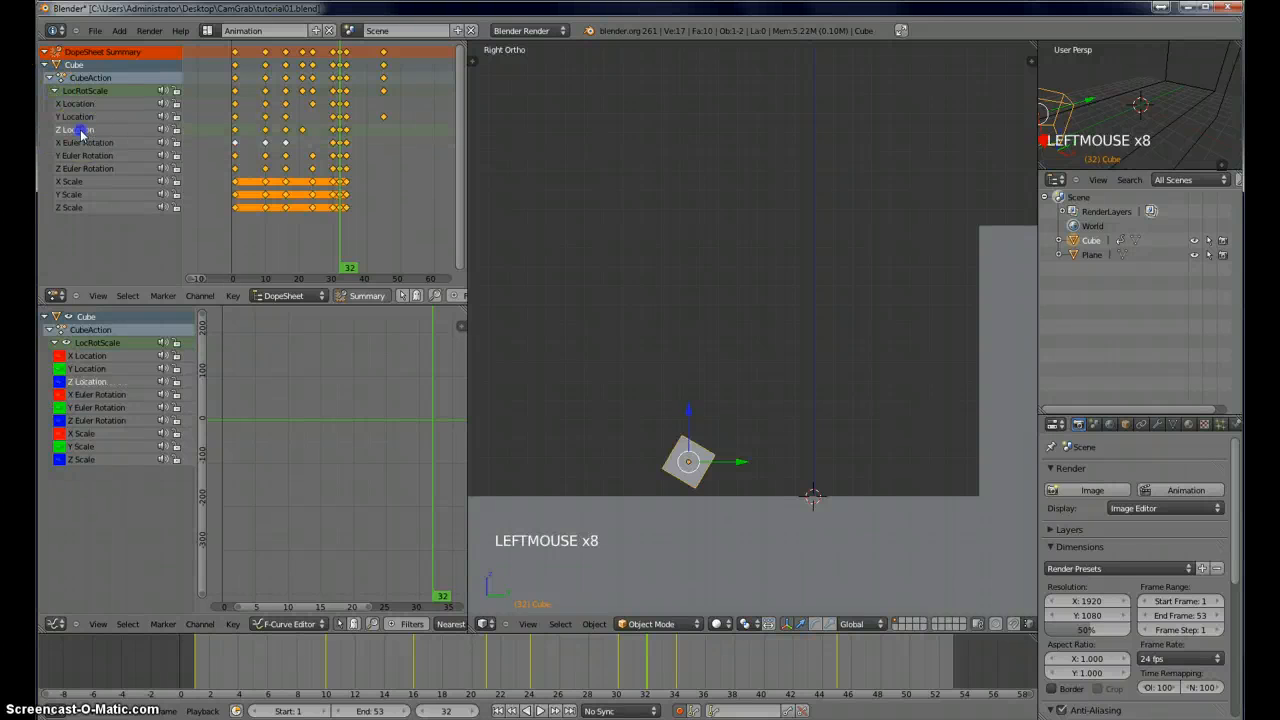
pyautogui.rightClick(340, 132)
pyautogui.moveTo(347, 136)
pyautogui.keyDown('ctrl'); pyautogui.mouseDown(button='middle')
pyautogui.moveTo(425, 138)
pyautogui.moveTo(278, 144)
pyautogui.moveTo(341, 131)
pyautogui.mouseUp(button='middle'); pyautogui.keyUp('ctrl')
pyautogui.press('g')
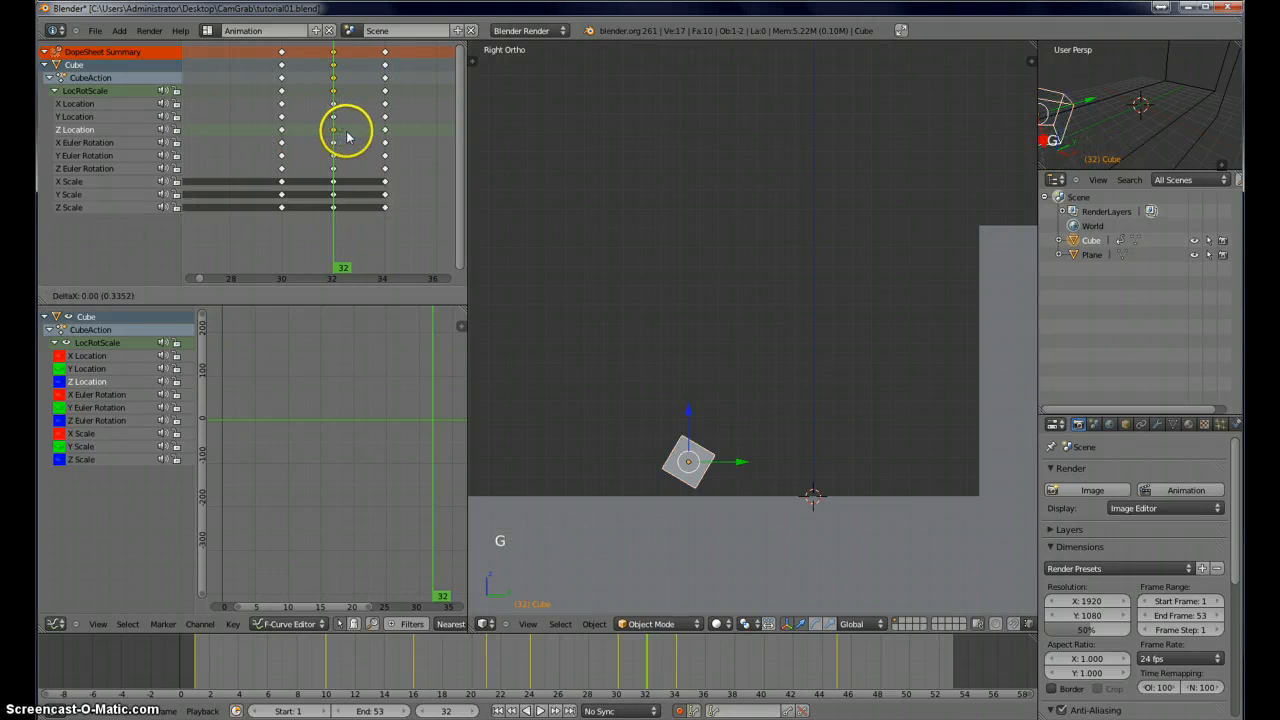
pyautogui.click(356, 131)
# - Move the Z Location key from frame 33 to frame 31 and scrub to frame 33 to check the small hop
pyautogui.moveTo(578, 665); pyautogui.dragTo(649, 672)
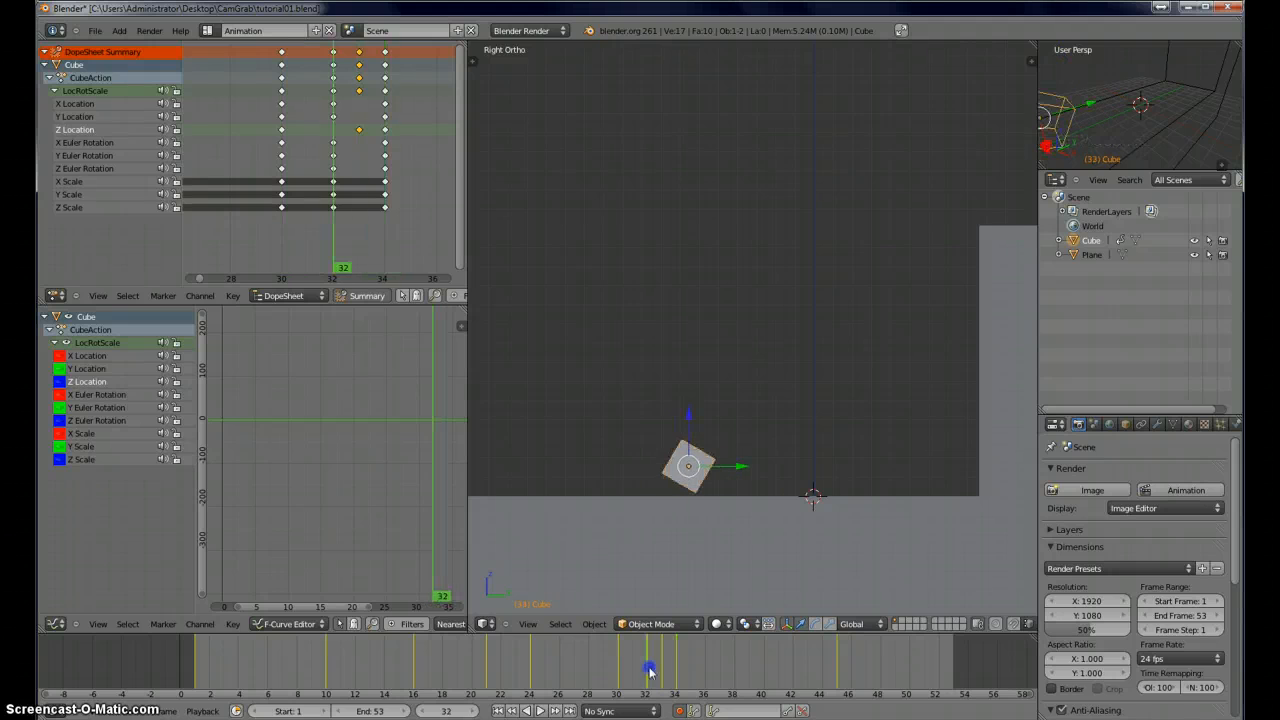
pyautogui.press('g')
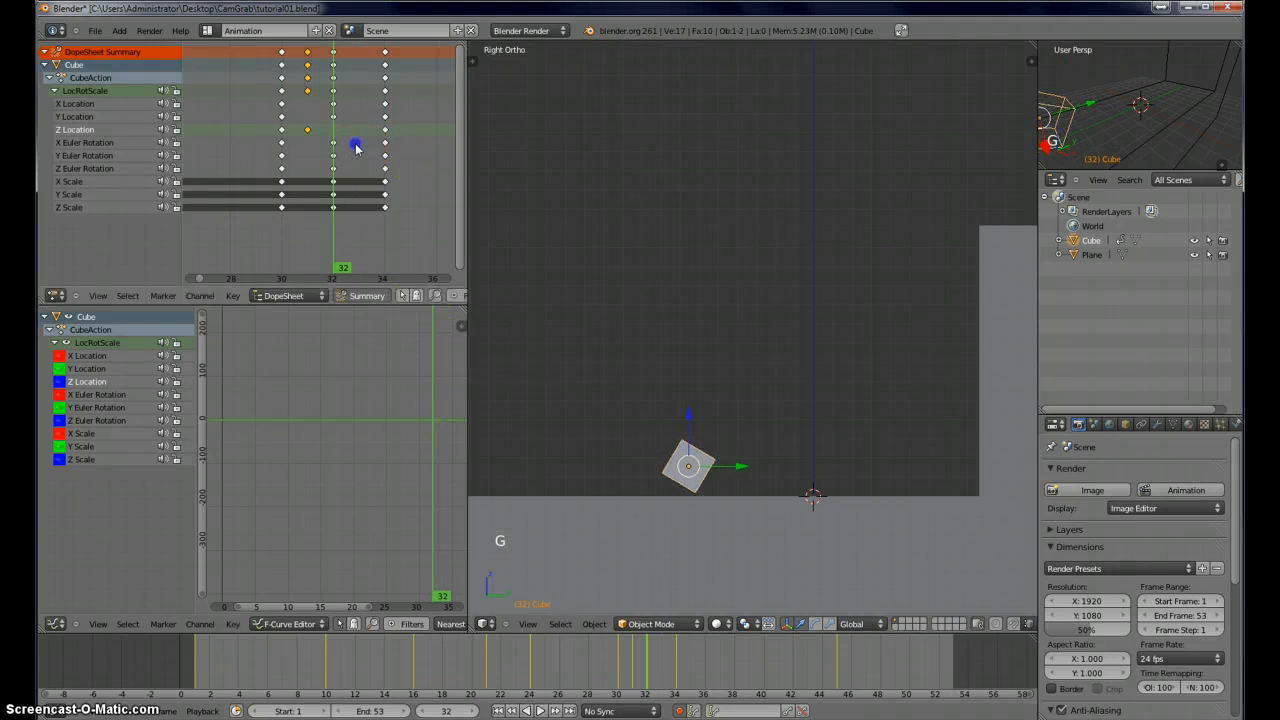
pyautogui.click(604, 654)
pyautogui.moveTo(634, 654); pyautogui.dragTo(660, 636)
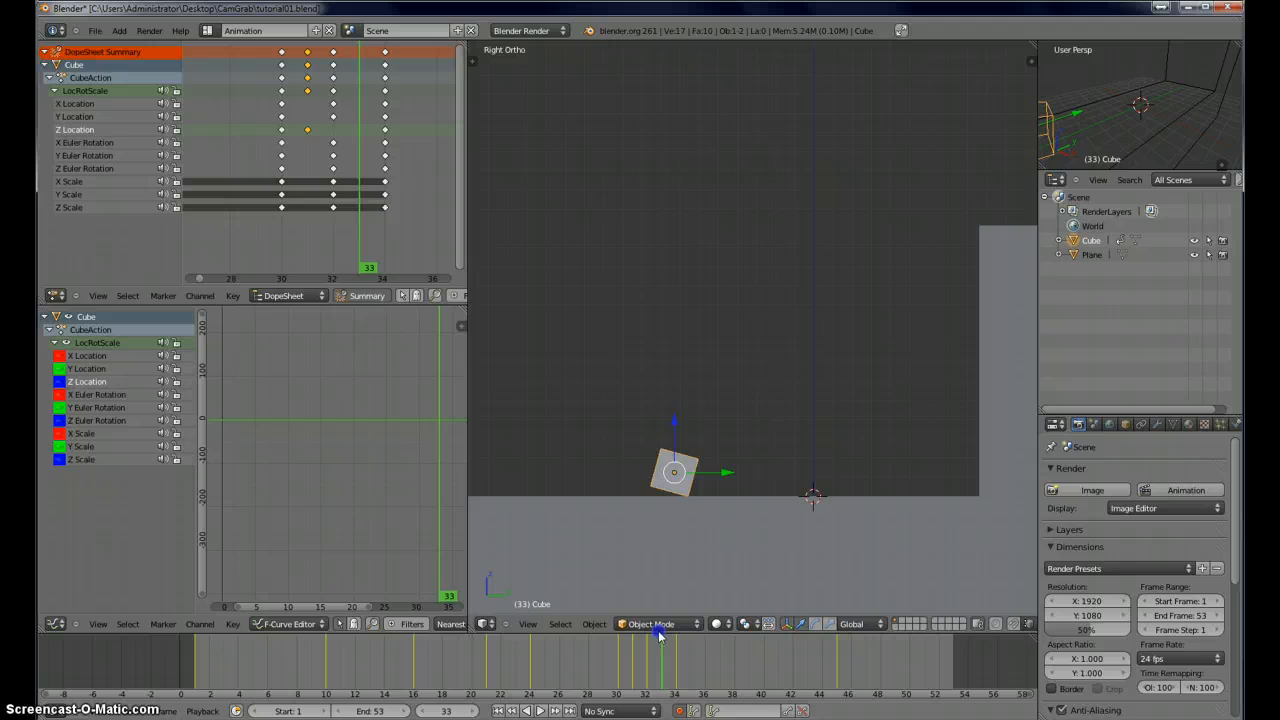
# - Move all of the cube's frame 34 keyframes to frame 36
pyautogui.rightClick(395, 70)
pyautogui.press('g')
pyautogui.press('g')
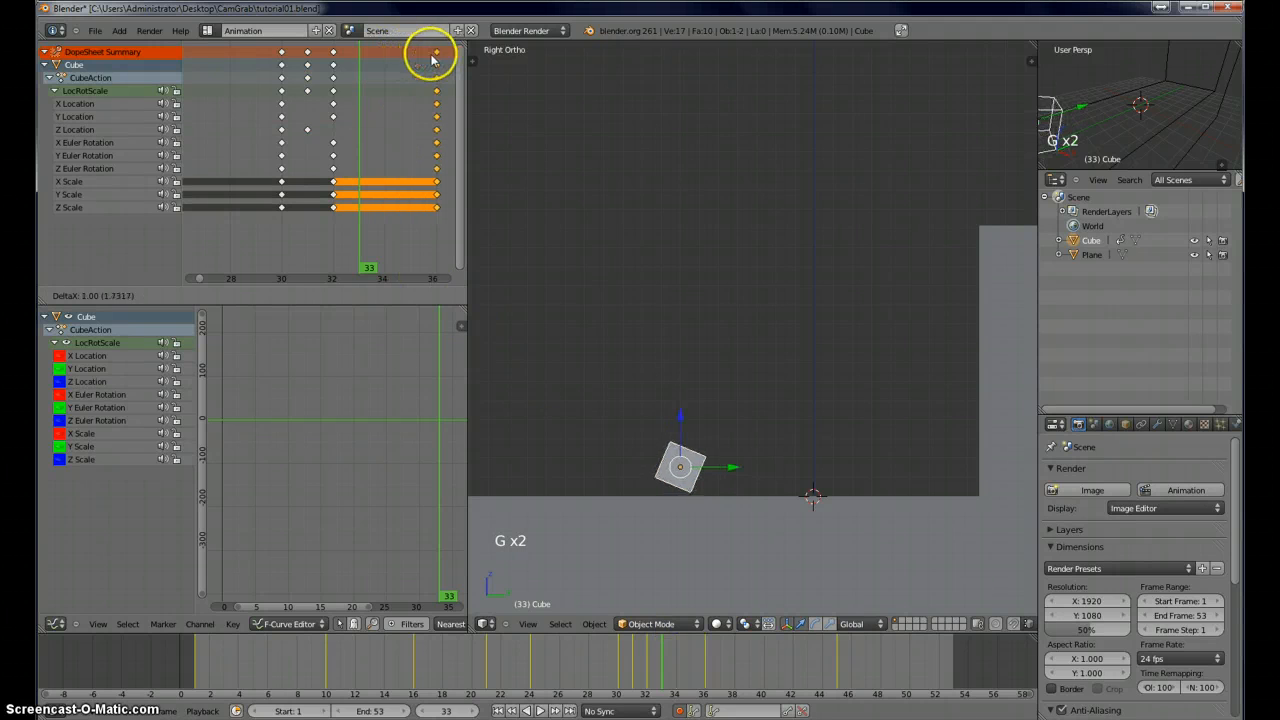
pyautogui.click(432, 60)
# - Move the cube's keyframes at frames 31 and 32 one frame later and scrub from frame 24 to 36 to check the landing
pyautogui.rightClick(334, 52)
pyautogui.keyDown('shift'); pyautogui.rightClick(308, 52); pyautogui.keyUp('shift')
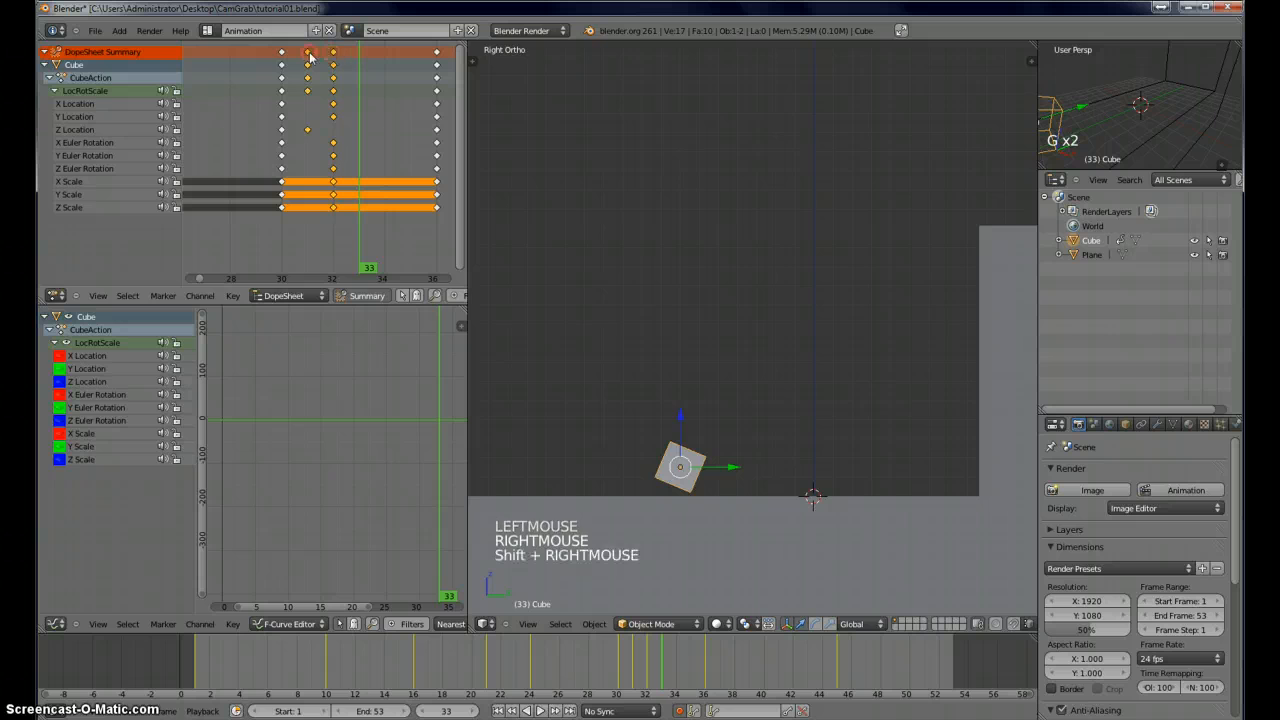
pyautogui.press('g')
pyautogui.click(335, 58)
pyautogui.click(530, 664)
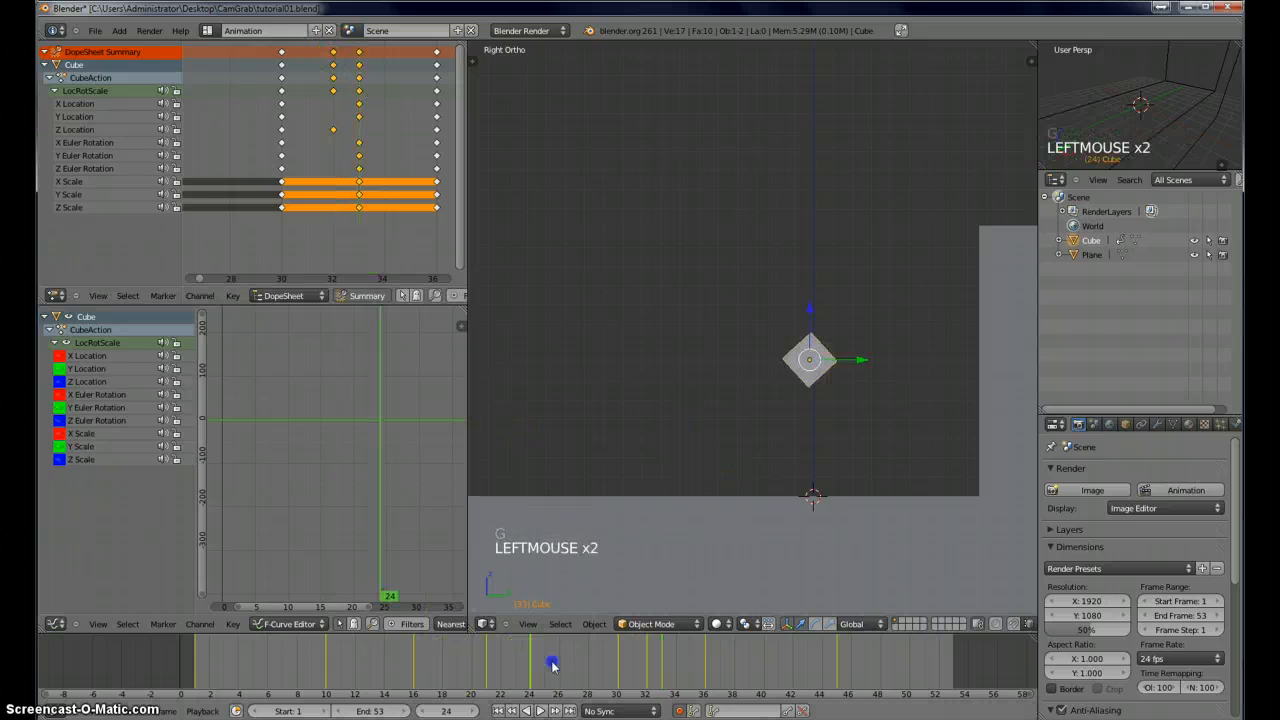
pyautogui.moveTo(552, 664); pyautogui.dragTo(704, 651)
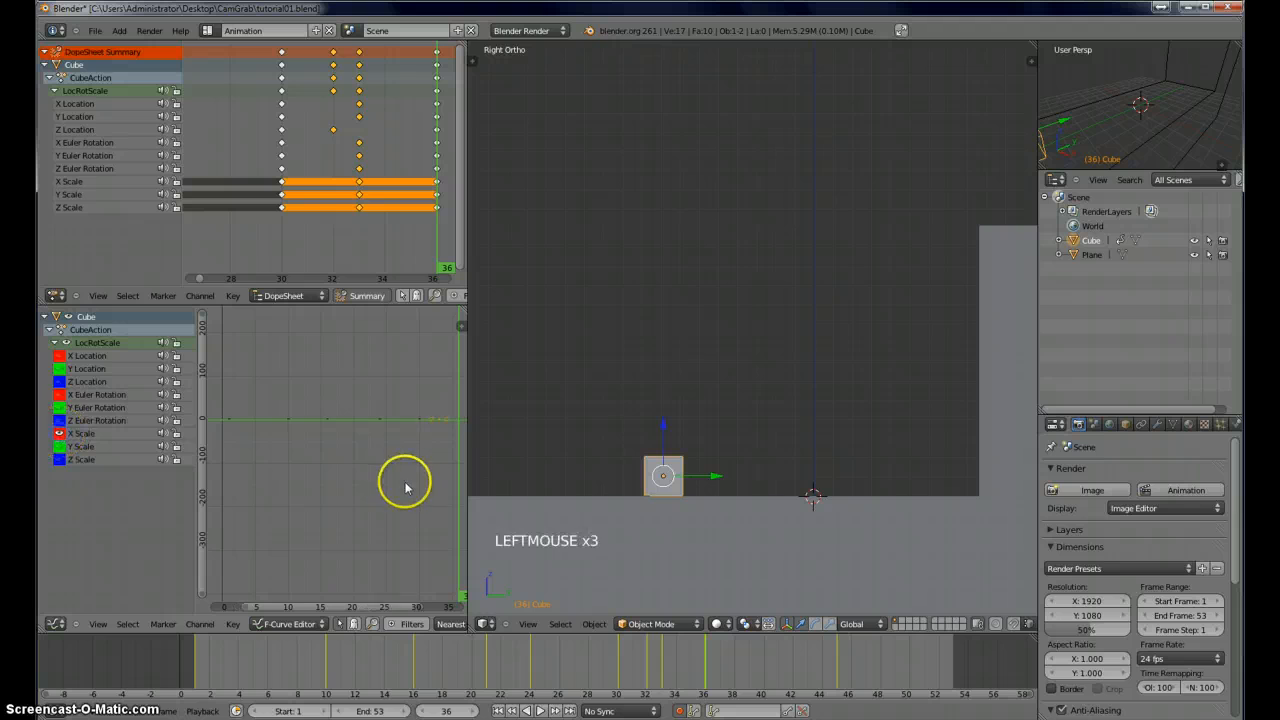
# - Show the X Euler Rotation curve, delete its frame 33 key, and raise the frame 36 key by about 92 along Y
pyautogui.scroll(-13, 405, 487)
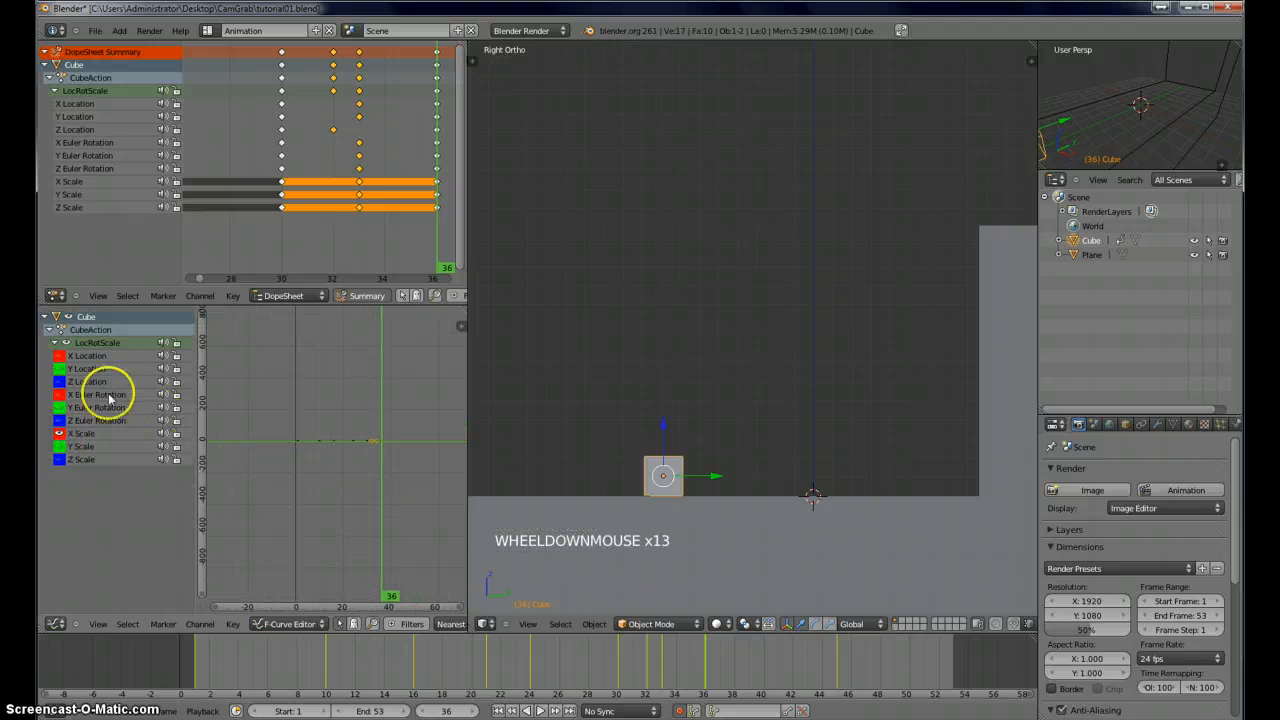
pyautogui.click(62, 394)
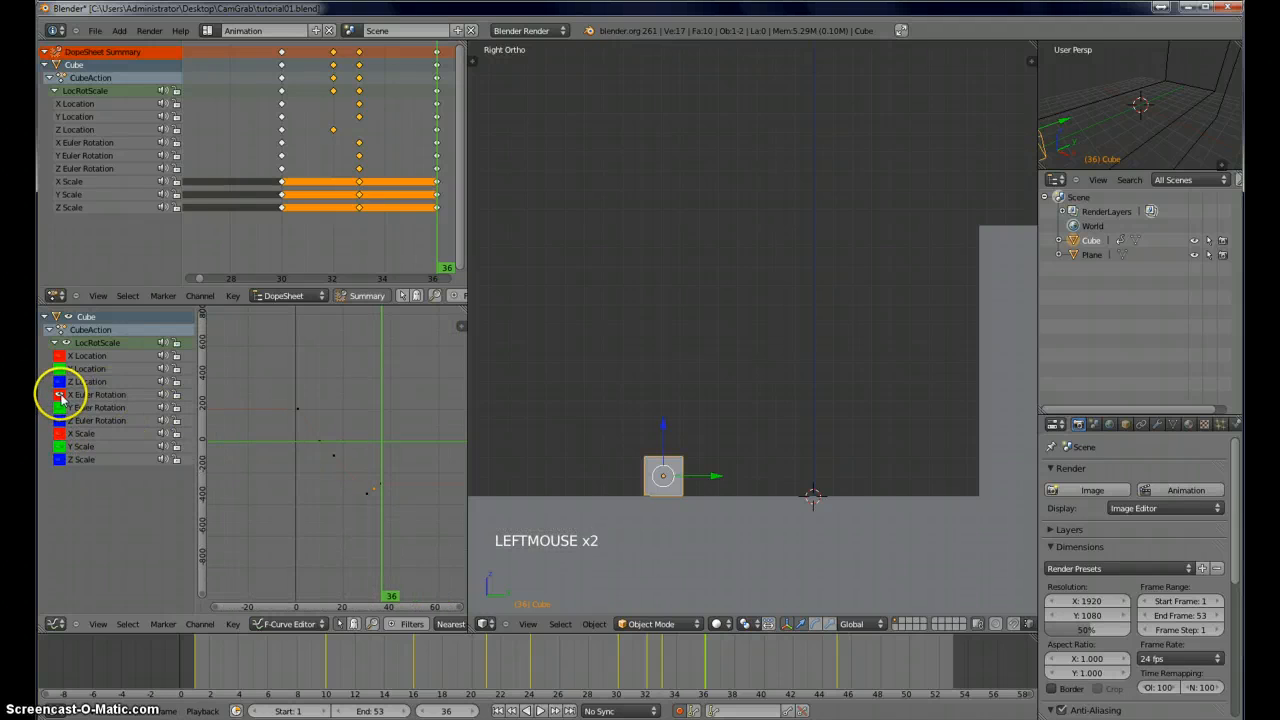
pyautogui.rightClick(374, 489)
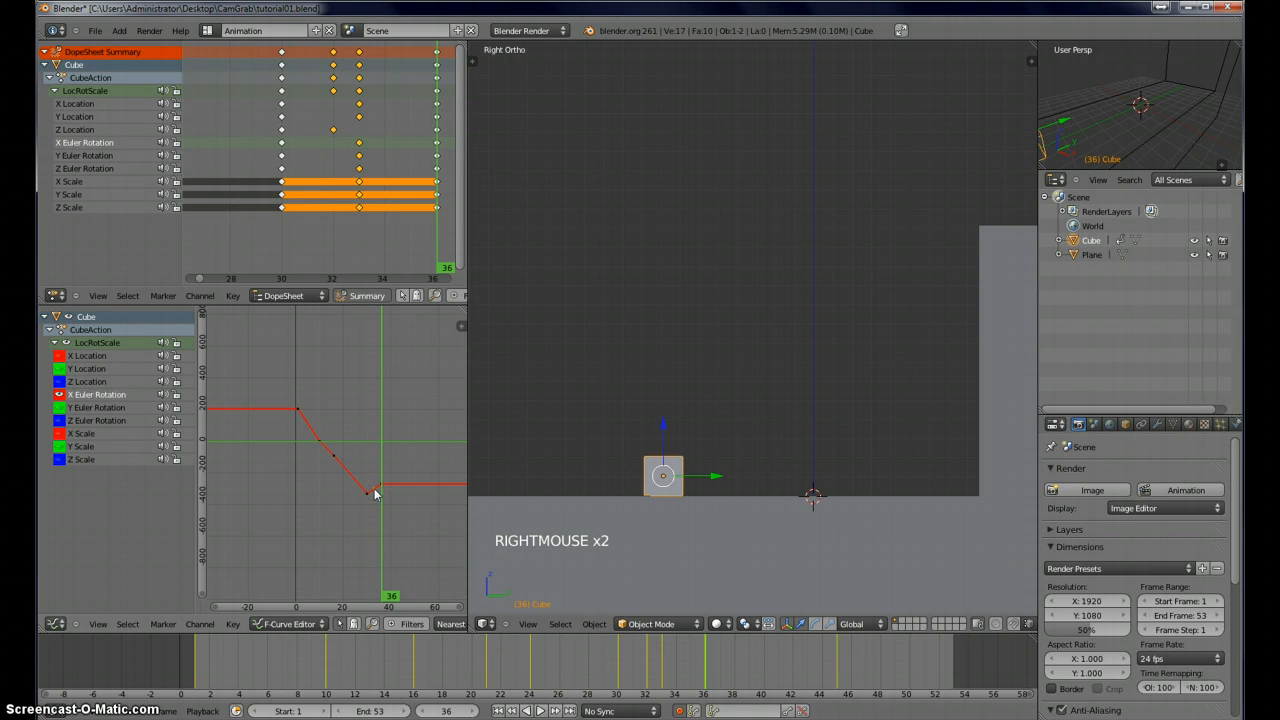
pyautogui.press('x')
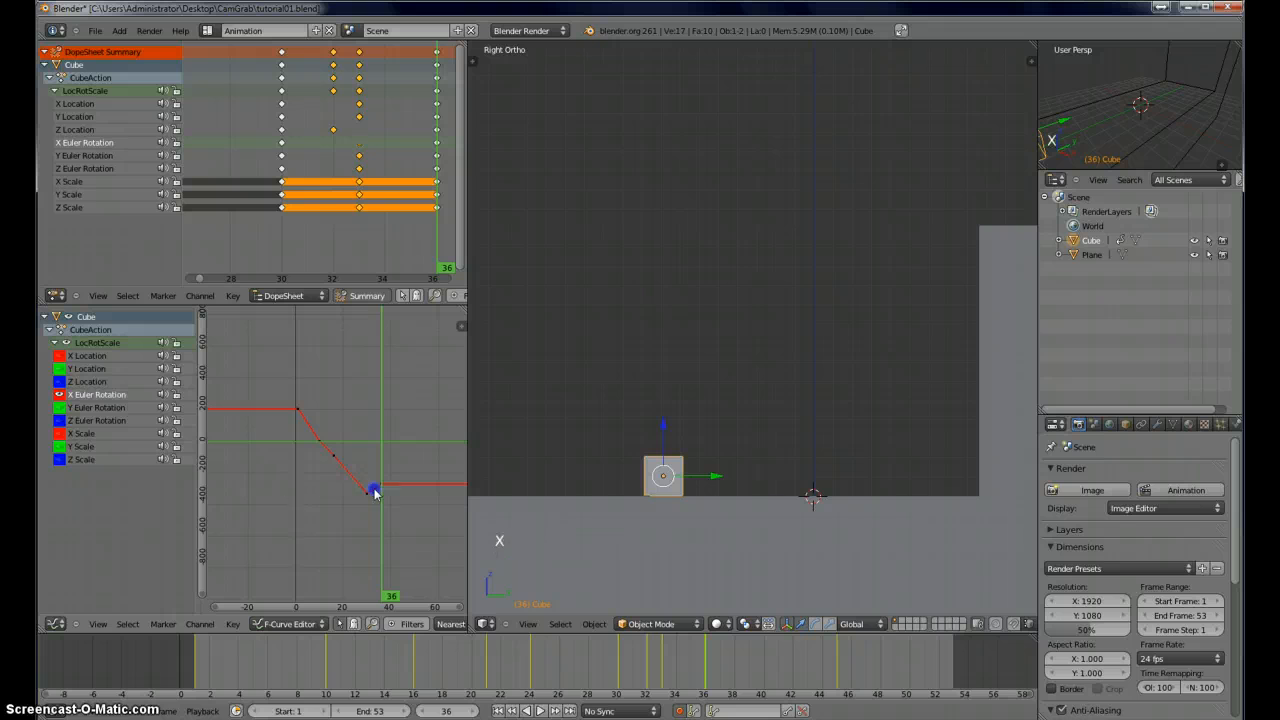
pyautogui.press('g')
pyautogui.press('g')
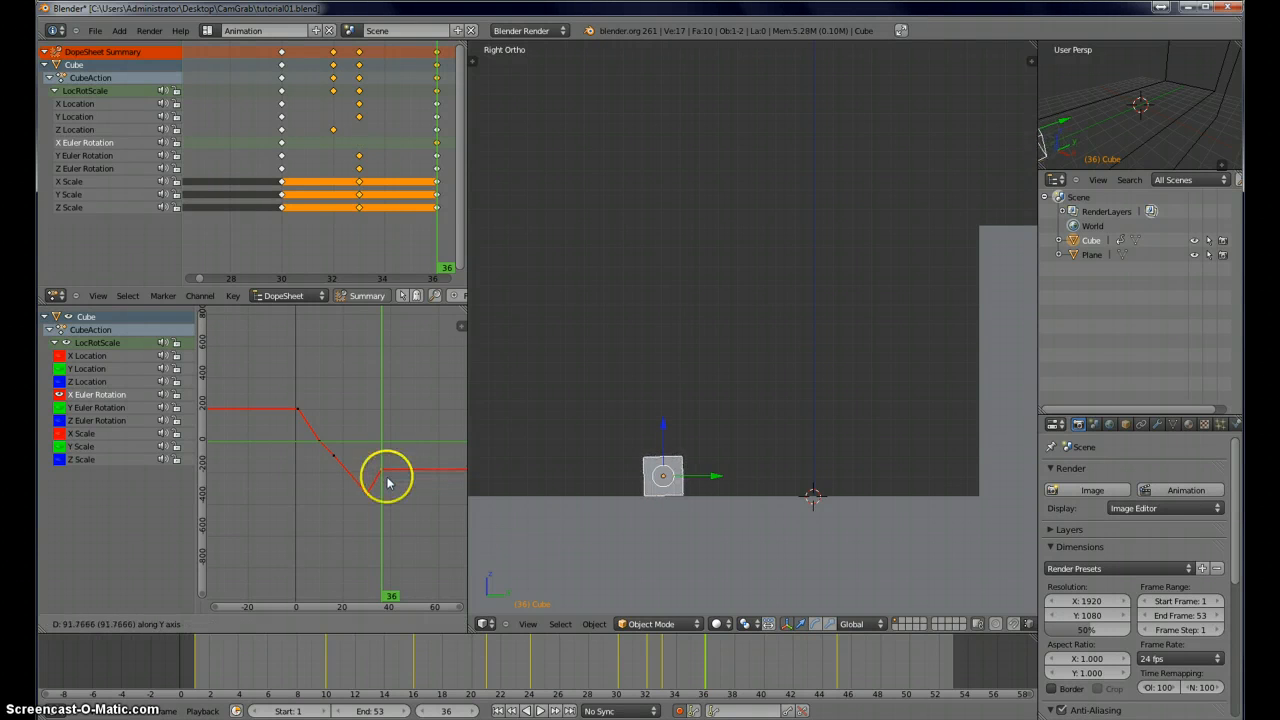
pyautogui.keyDown('shift'); pyautogui.click(388, 484); pyautogui.keyUp('shift')
# - Scrub to frame 34 and move the Z Location key from frame 32 to frame 33 to keep the cube above the floor
pyautogui.moveTo(686, 692)
pyautogui.mouseDown()
pyautogui.moveTo(580, 676)
pyautogui.moveTo(712, 690)
pyautogui.moveTo(591, 680)
pyautogui.moveTo(677, 688)
pyautogui.mouseUp()
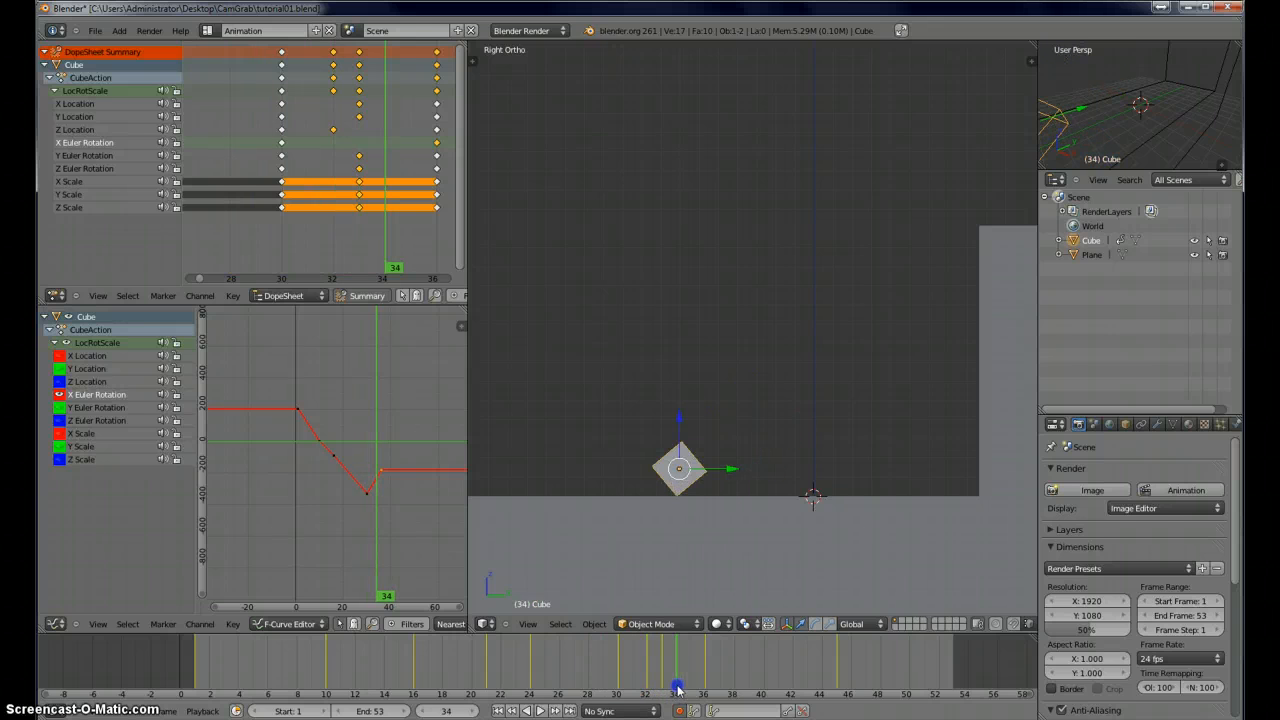
pyautogui.rightClick(334, 131)
pyautogui.click(357, 130)
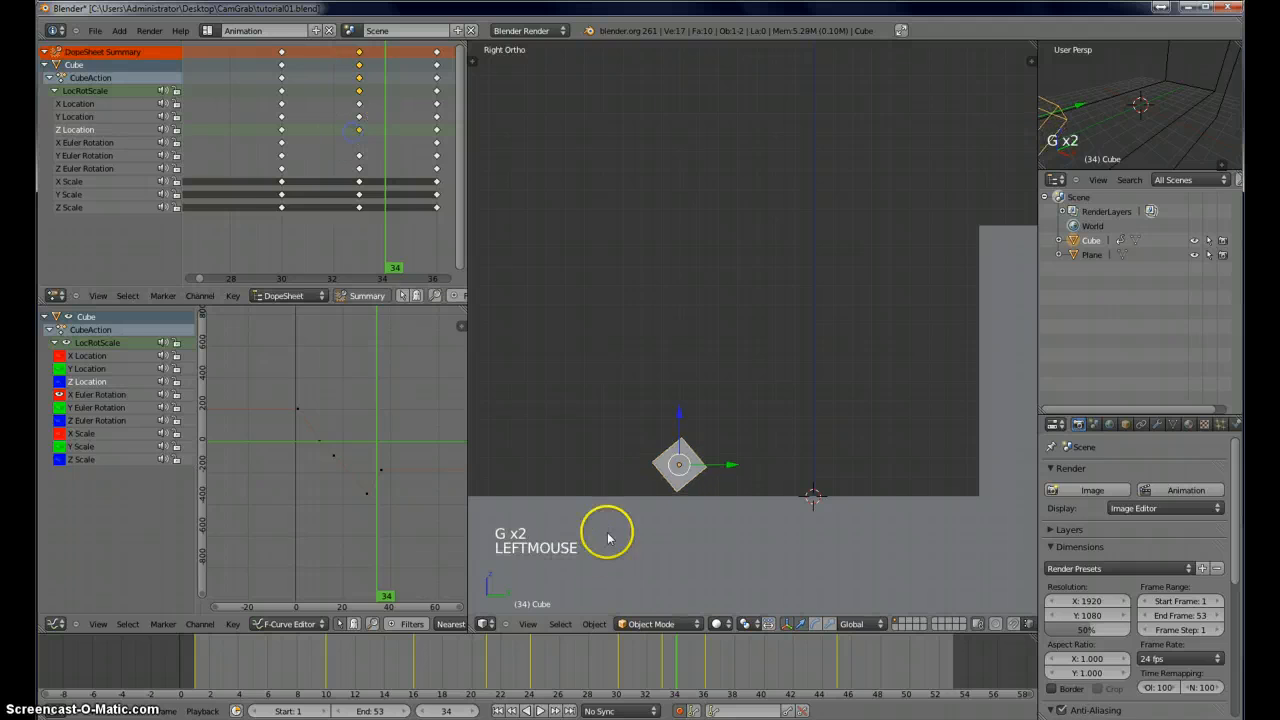
# - Play back the bounce animation to review its motion, stop it, and scrub to frame 3
pyautogui.click(570, 655)
pyautogui.moveTo(570, 655); pyautogui.dragTo(428, 655)
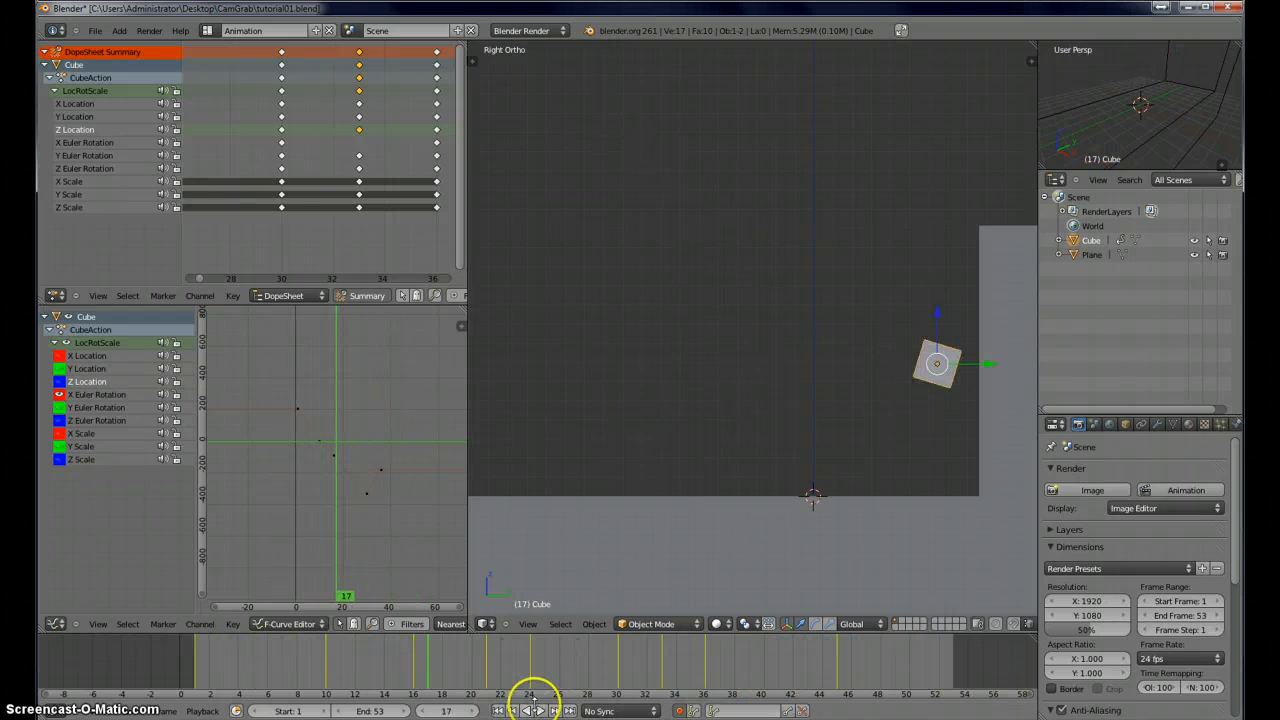
pyautogui.click(541, 711)
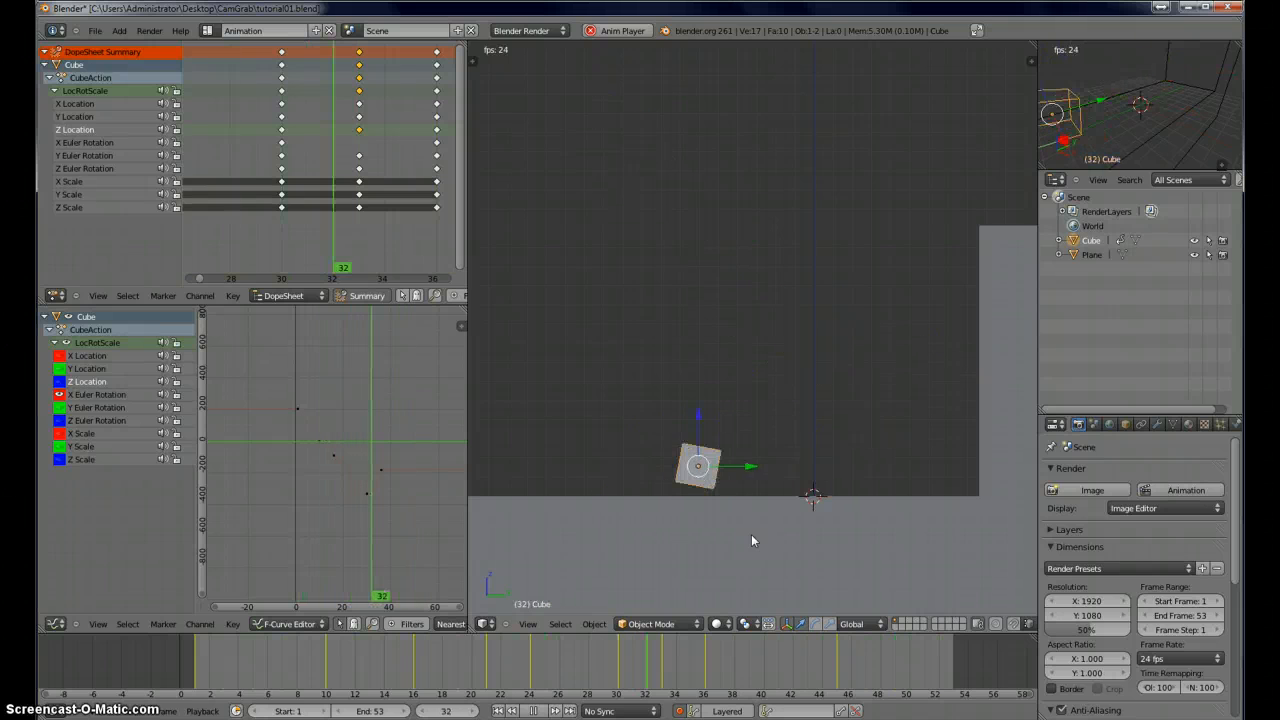
pyautogui.click(535, 710)
pyautogui.moveTo(500, 675); pyautogui.dragTo(225, 686)
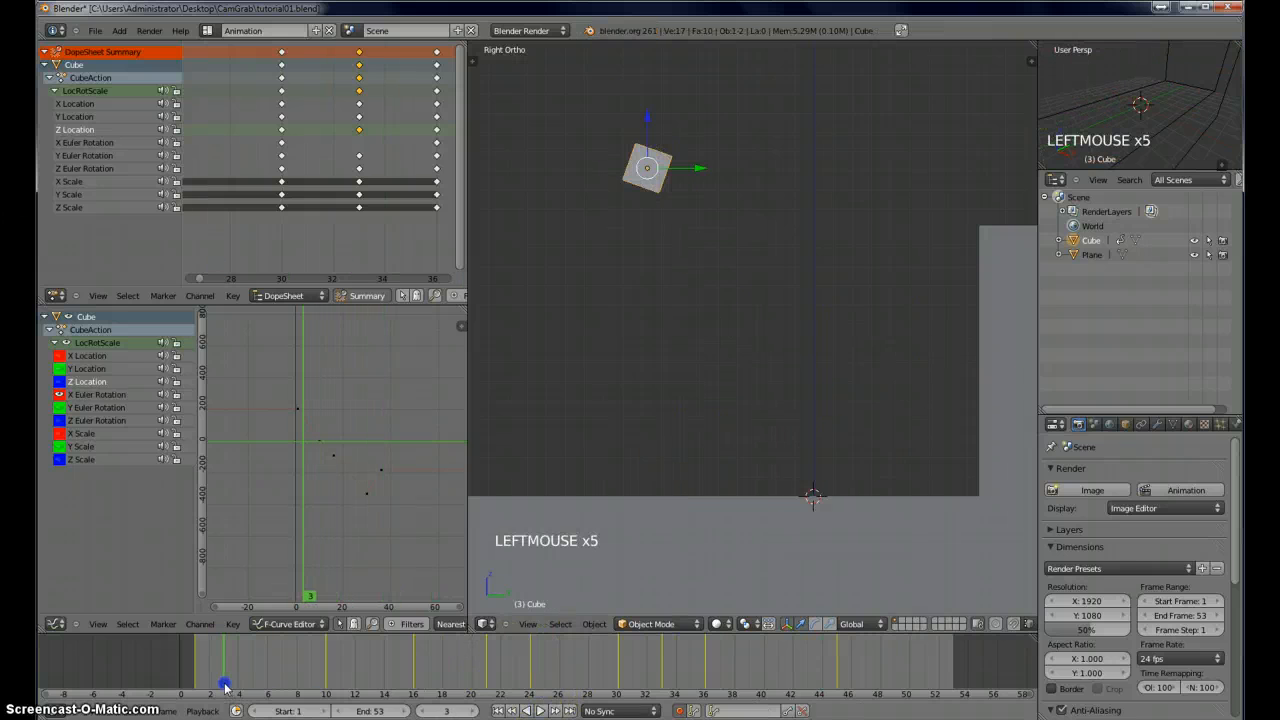
# - Add a Subdivision Surface modifier to the cube and set its View subdivisions to 2
pyautogui.click(1157, 424)
pyautogui.click(1125, 488)
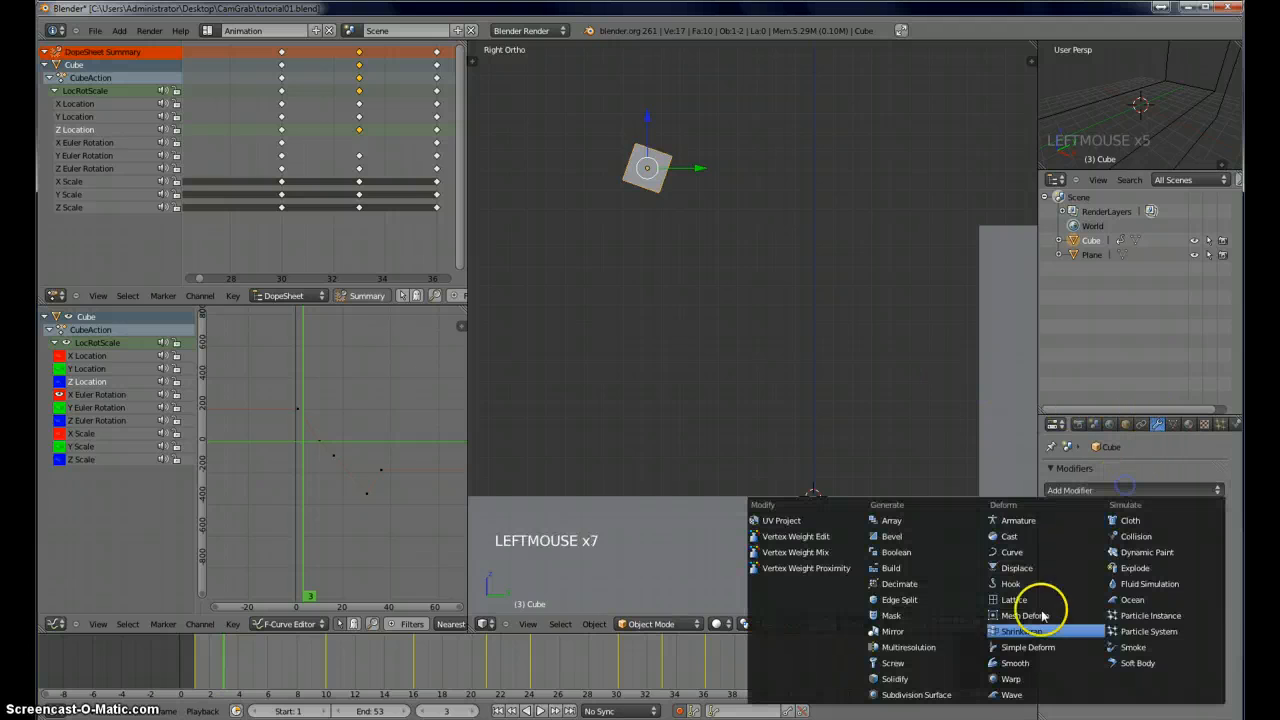
pyautogui.click(943, 689)
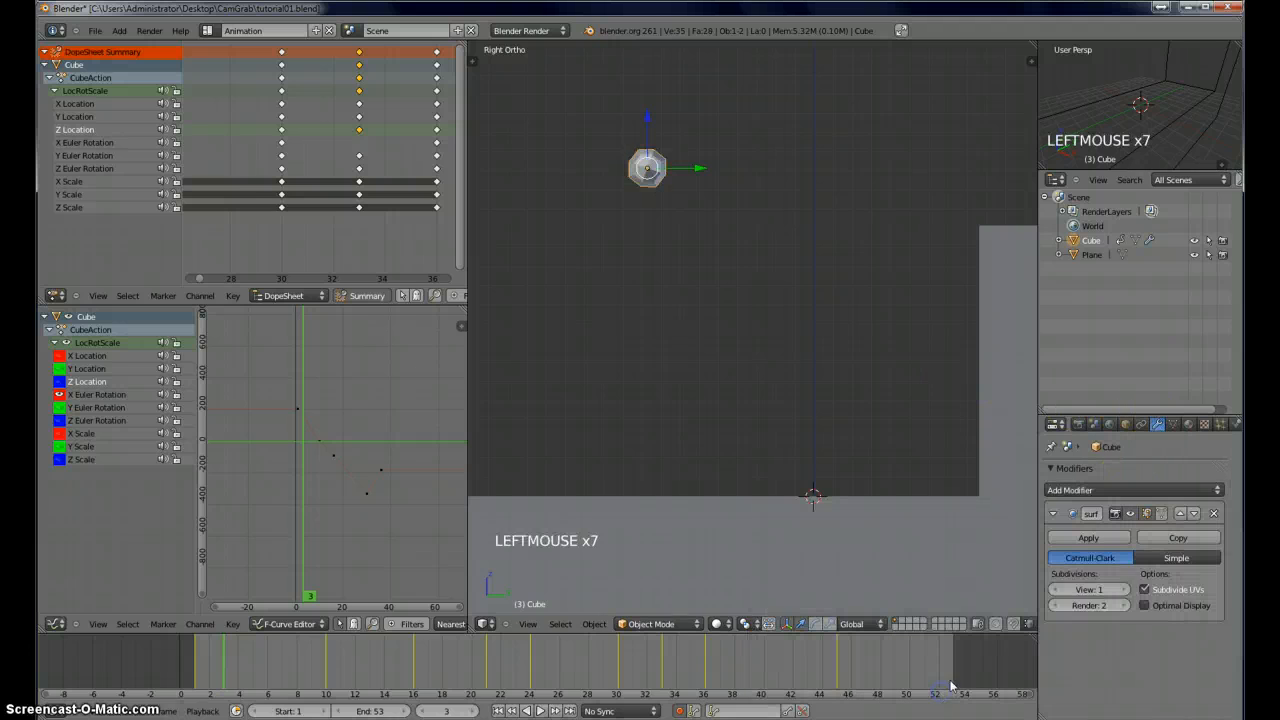
pyautogui.click(1122, 590)
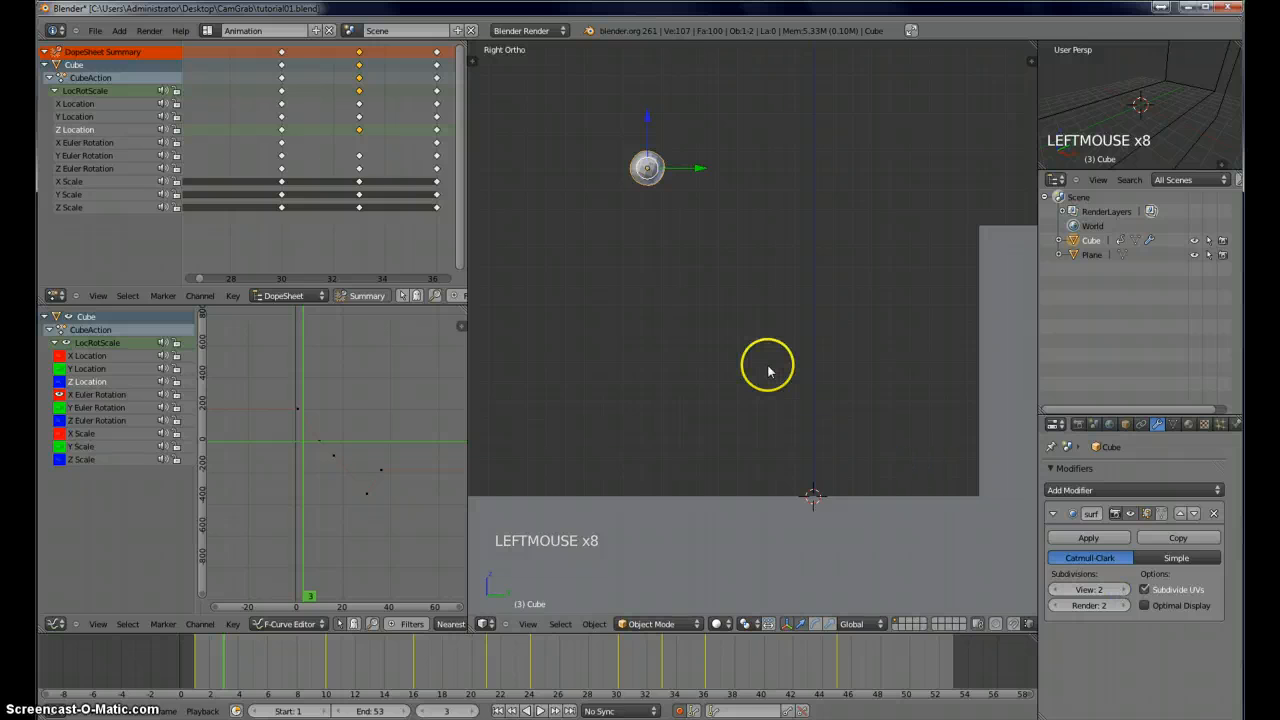
pyautogui.press('t')
pyautogui.press('t')
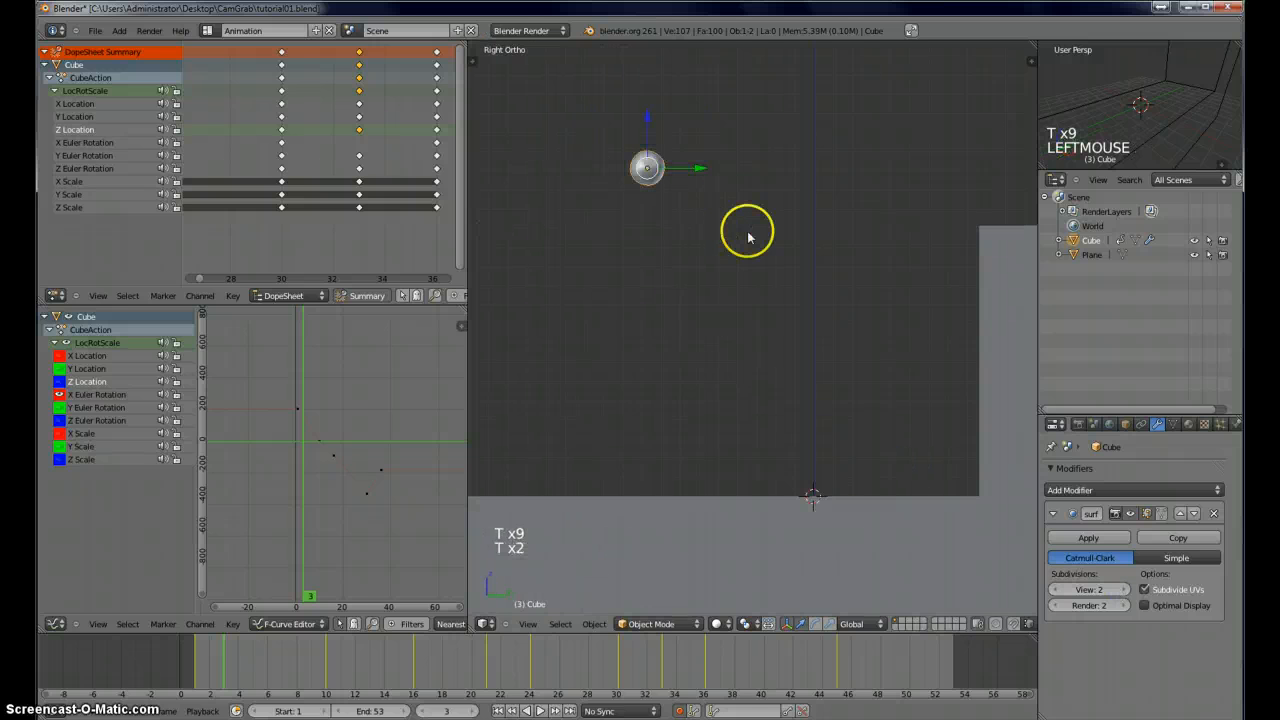
# - Collapse the Subdivision Surface settings, enlarge the properties area, and add a Simple Deform modifier in Stretch mode
pyautogui.click(1053, 514)
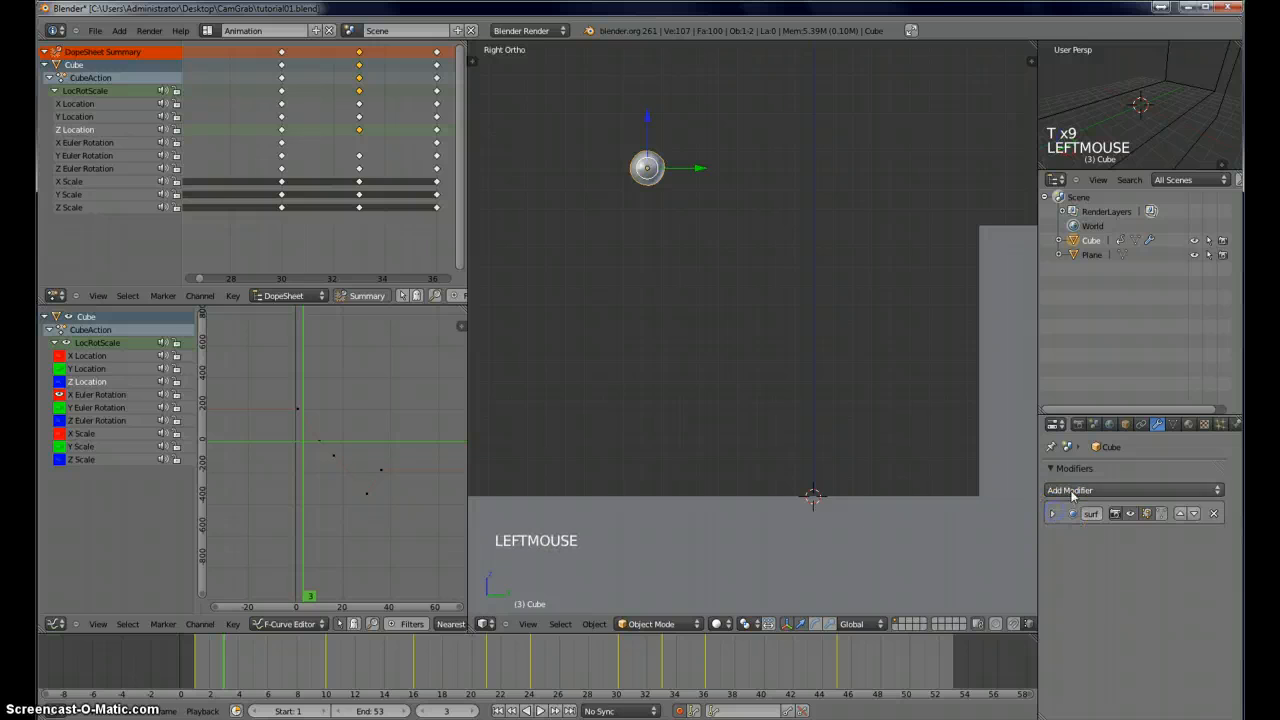
pyautogui.moveTo(1078, 416); pyautogui.dragTo(1080, 298)
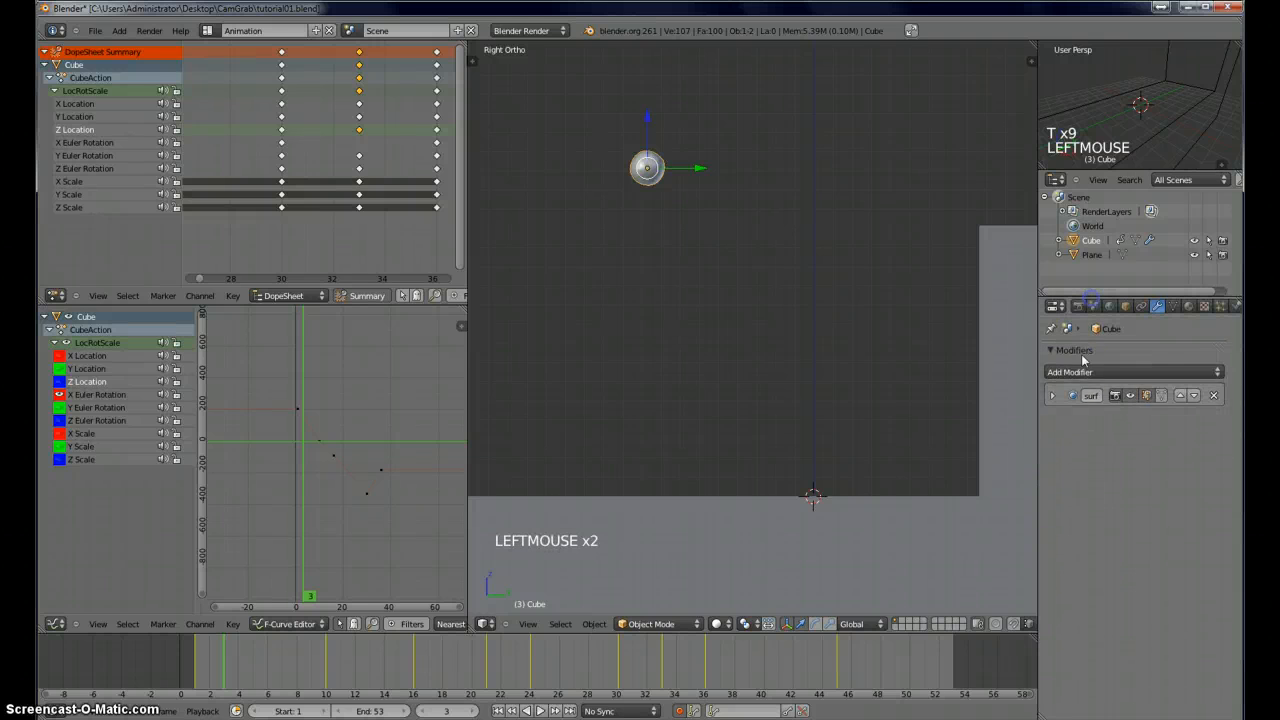
pyautogui.click(1080, 373)
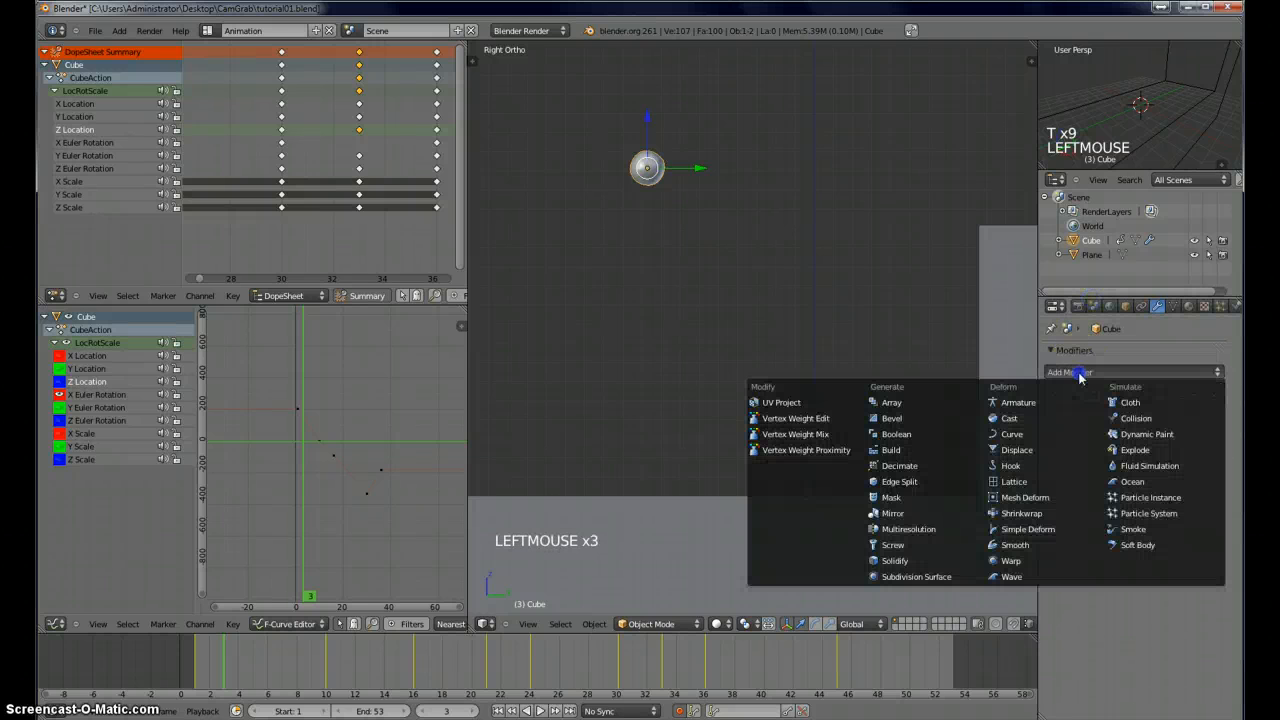
pyautogui.click(1043, 532)
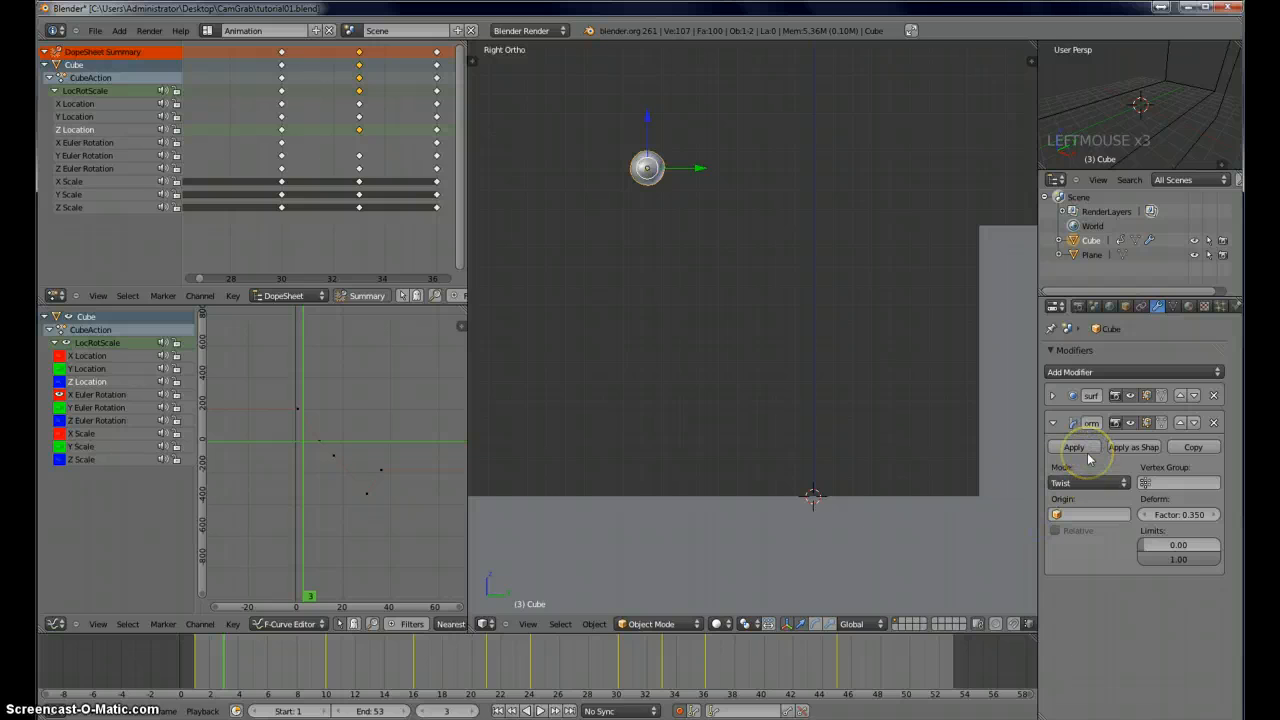
pyautogui.click(1088, 484)
pyautogui.click(1080, 420)
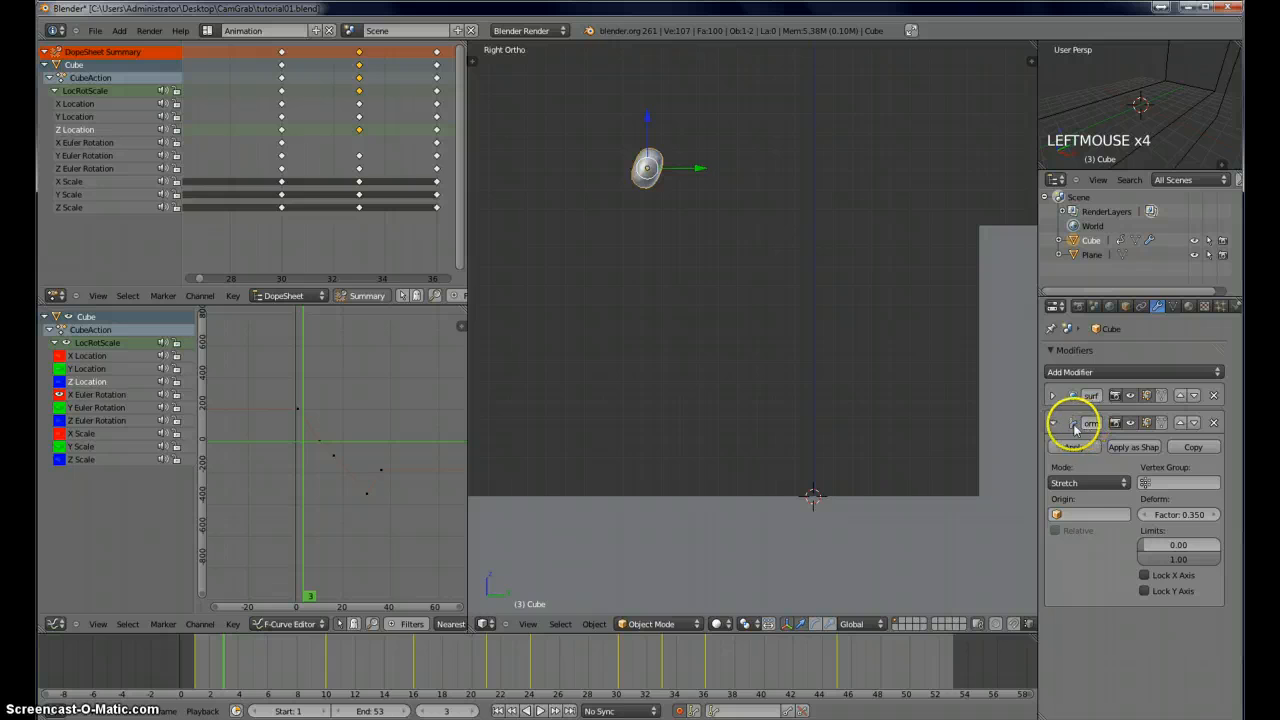
# - Test the Stretch deform with positive and negative factors, and reset the factor to 0
pyautogui.click(1197, 514)
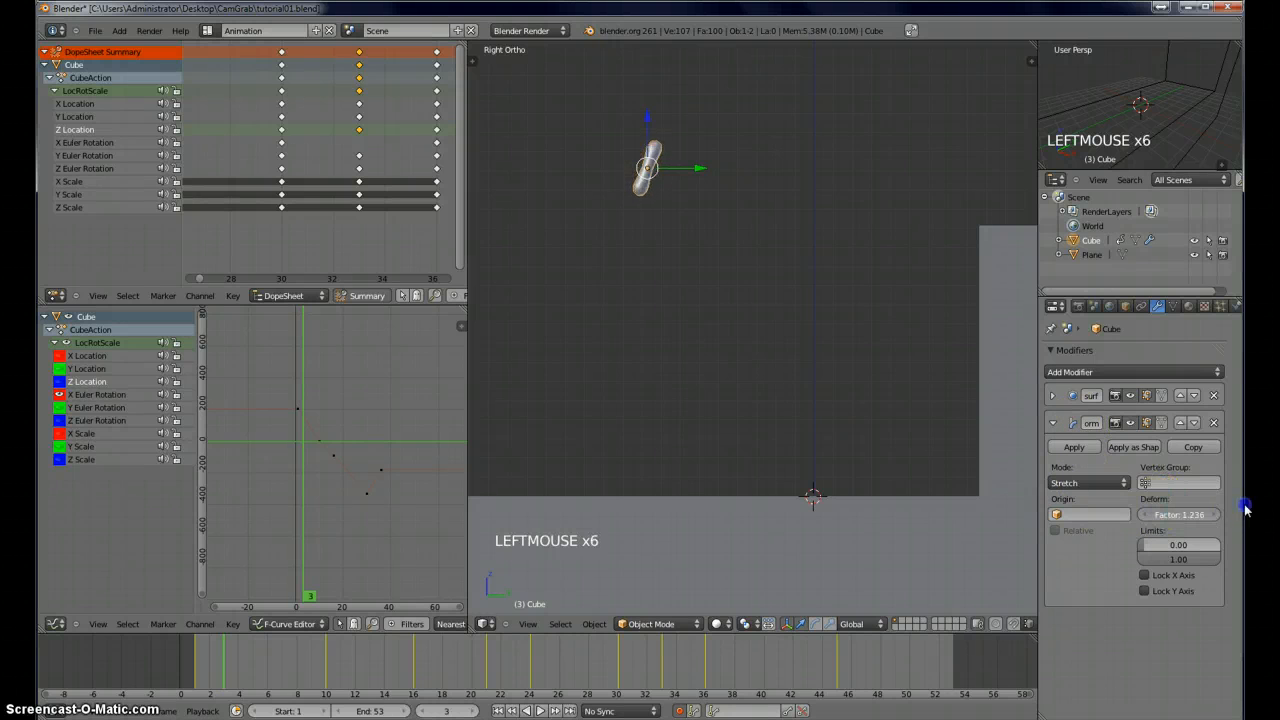
pyautogui.moveTo(1245, 510); pyautogui.dragTo(1078, 518)
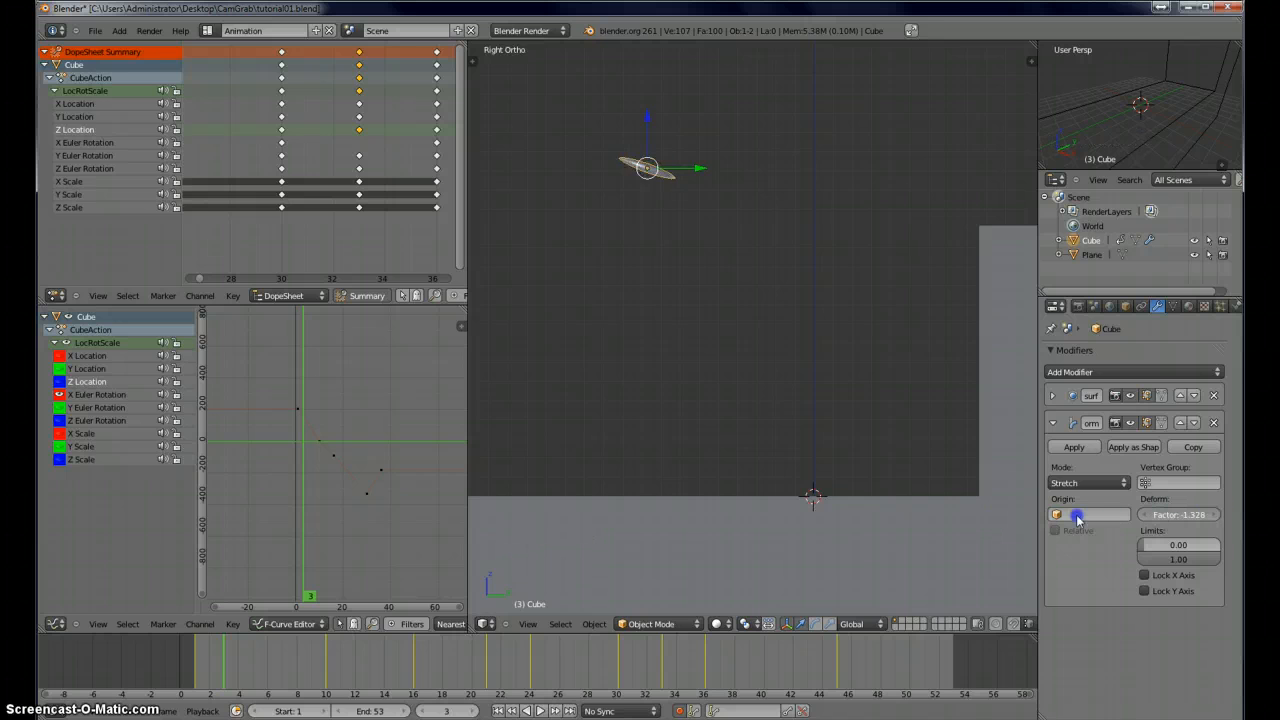
pyautogui.click(1181, 514)
pyautogui.press('Return')
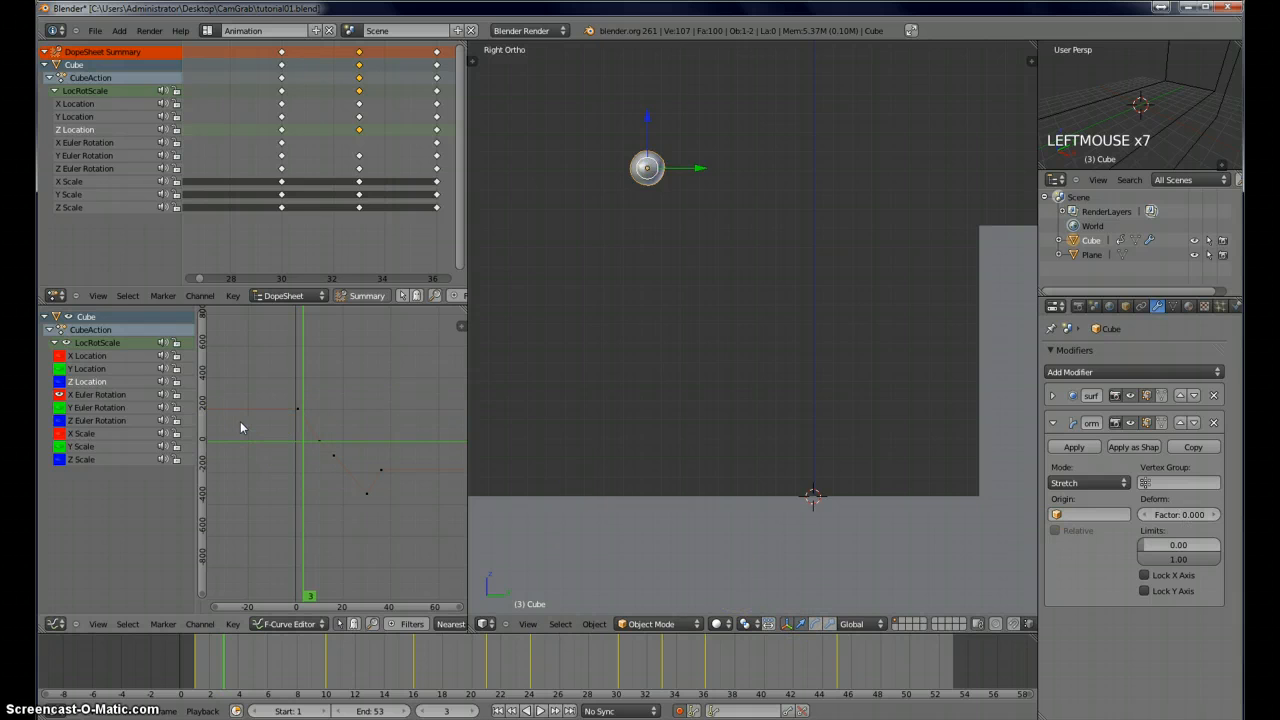
# - Delete all the X Euler Rotation keyframes of the cube in the F-Curve editor
pyautogui.press('a')
pyautogui.press('a')
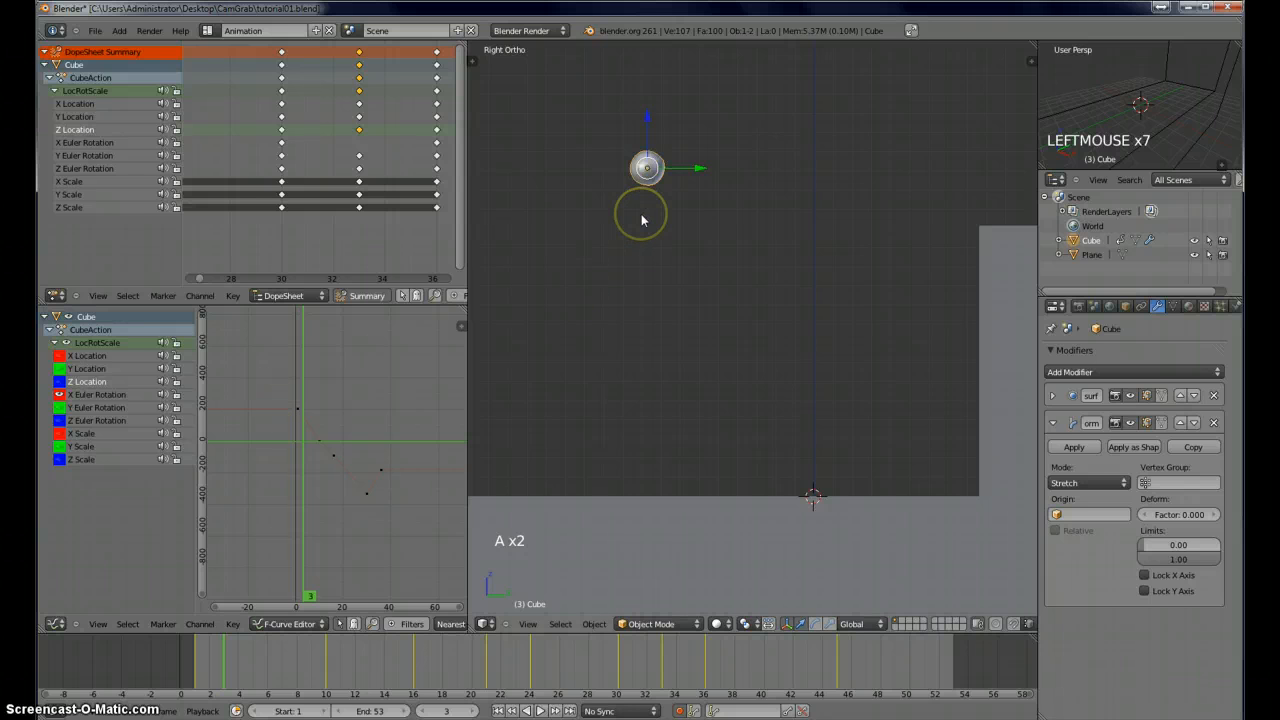
pyautogui.press('b')
pyautogui.moveTo(271, 386); pyautogui.dragTo(418, 518)
pyautogui.press('x')
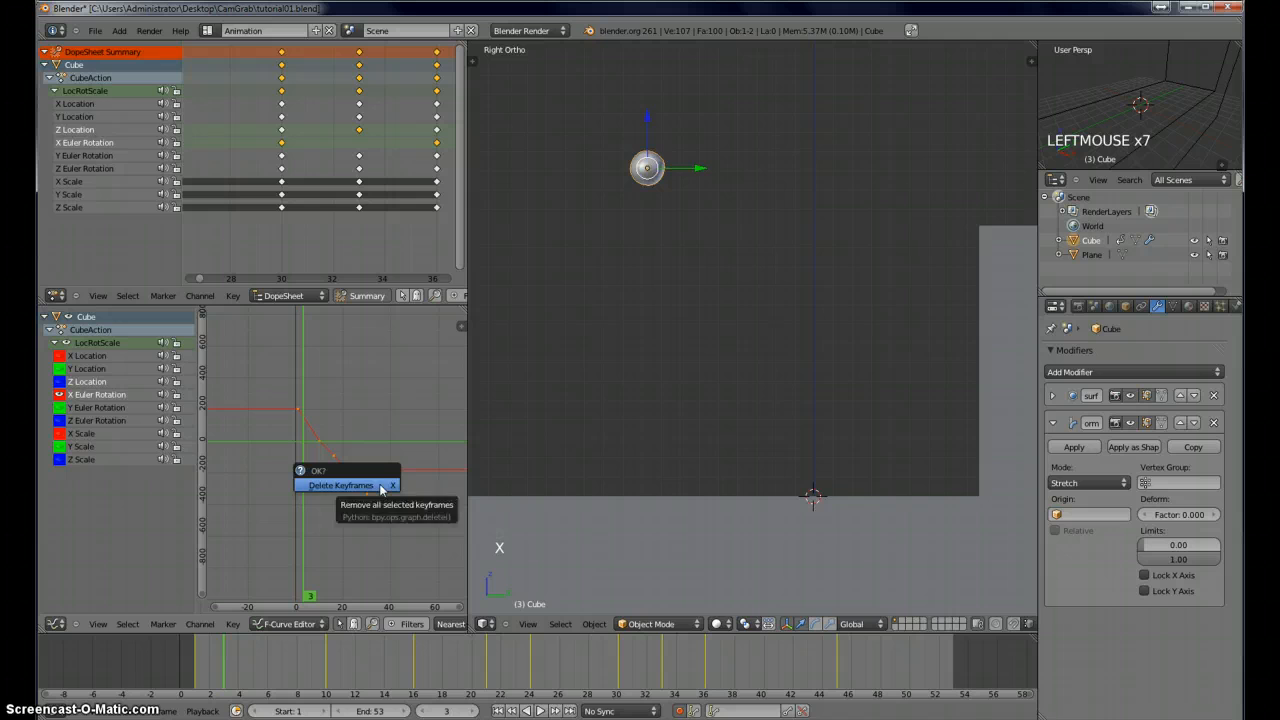
pyautogui.click(380, 490)
pyautogui.moveTo(303, 490); pyautogui.dragTo(304, 495)
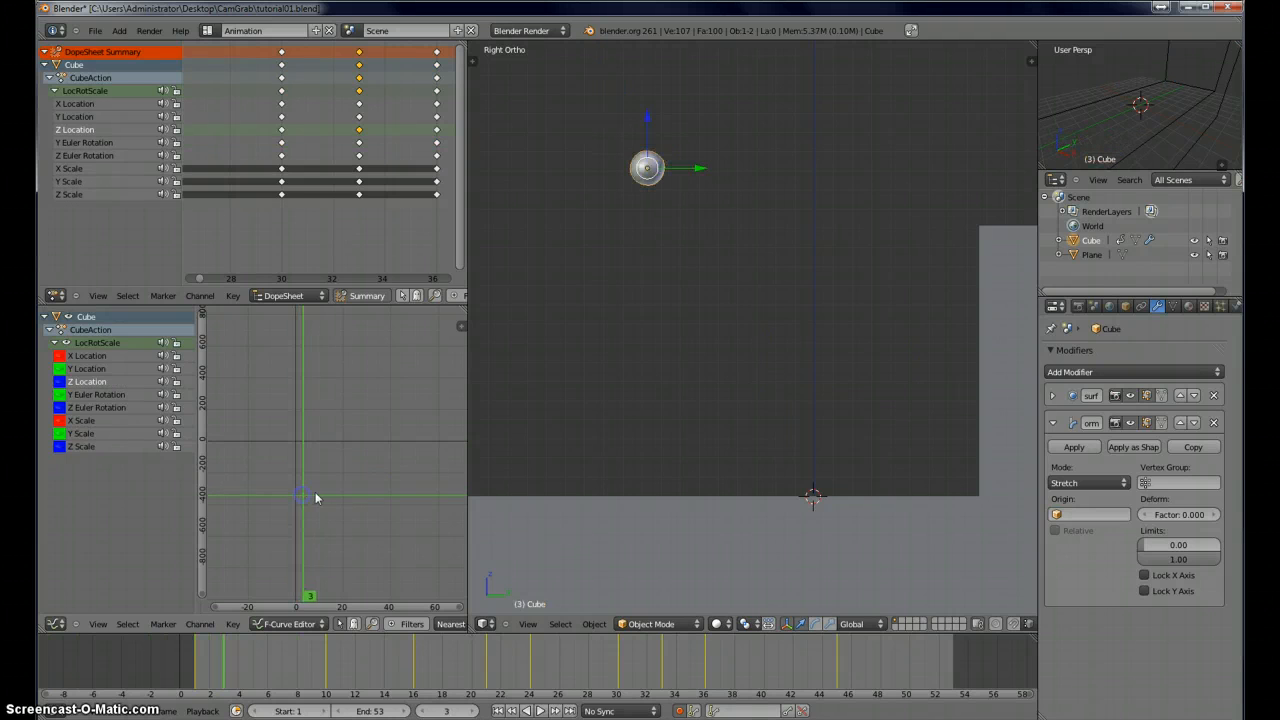
# - Set the Stretch factor to 0.925 and rotate the stretched ball at frame 1 to point along its falling path
pyautogui.moveTo(1192, 516)
pyautogui.mouseDown()
pyautogui.moveTo(1204, 517)
pyautogui.moveTo(1190, 516)
pyautogui.mouseUp()
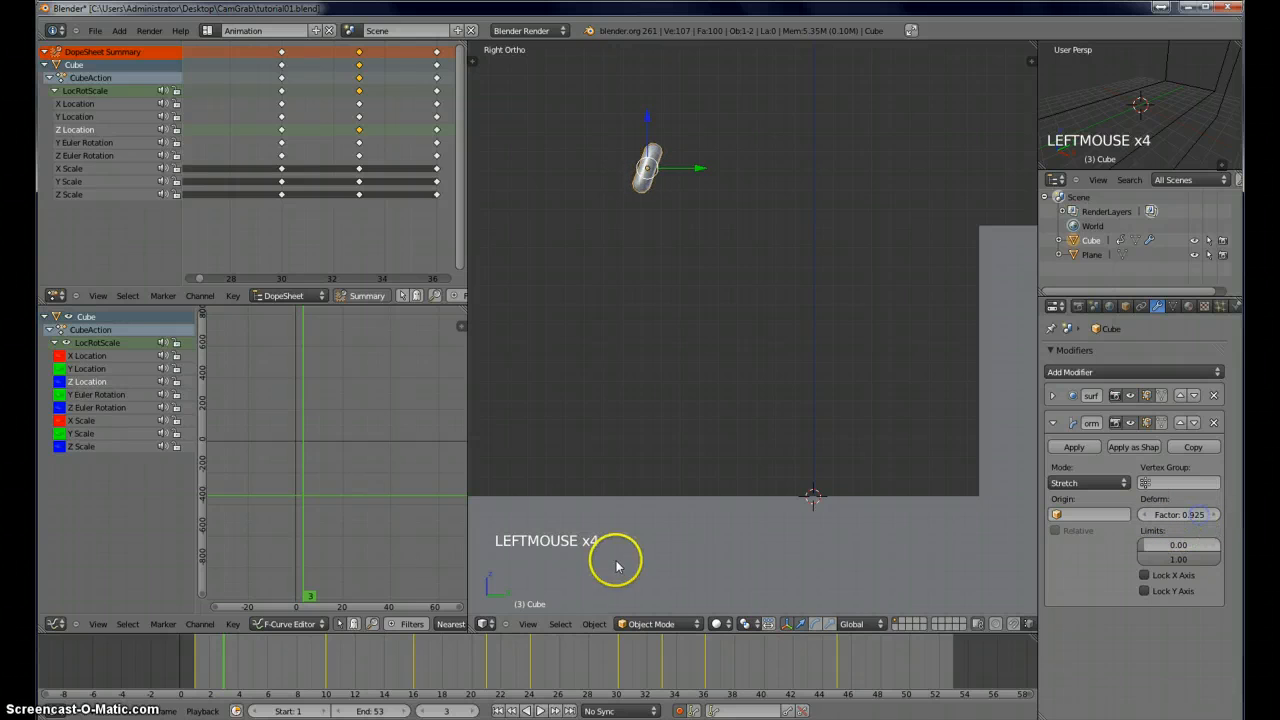
pyautogui.click(195, 651)
pyautogui.press('r')
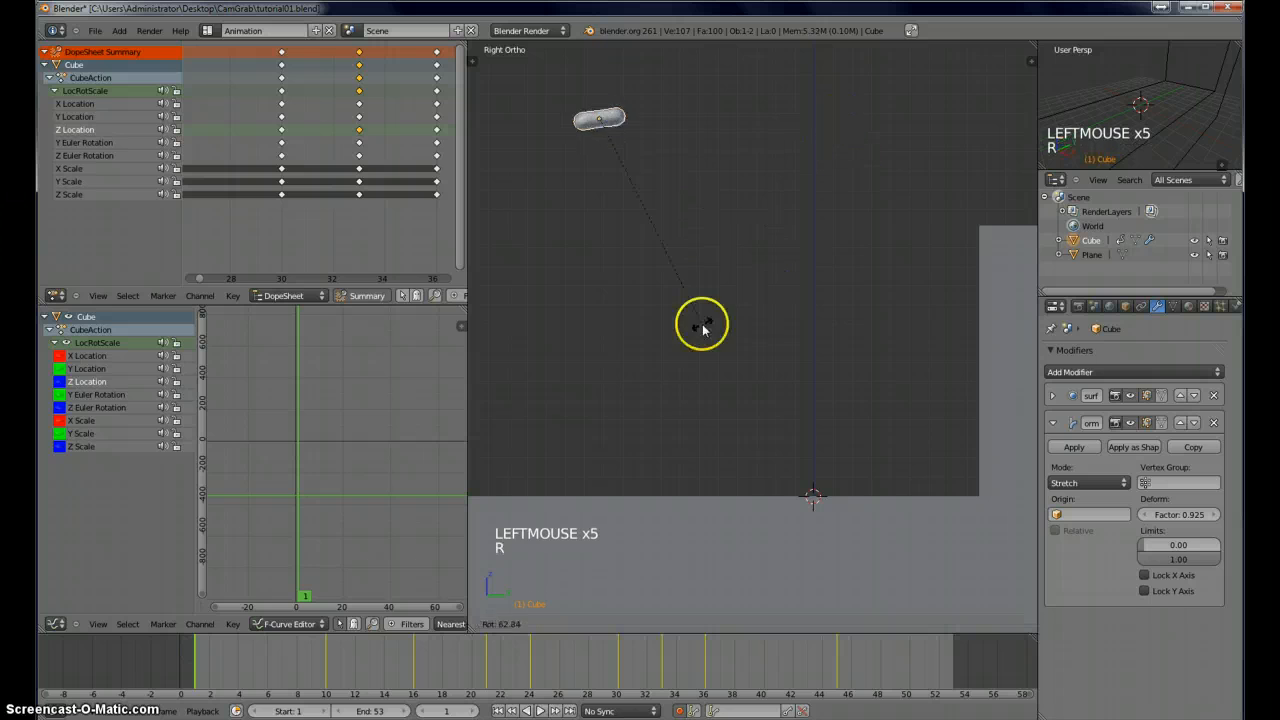
pyautogui.click(495, 253)
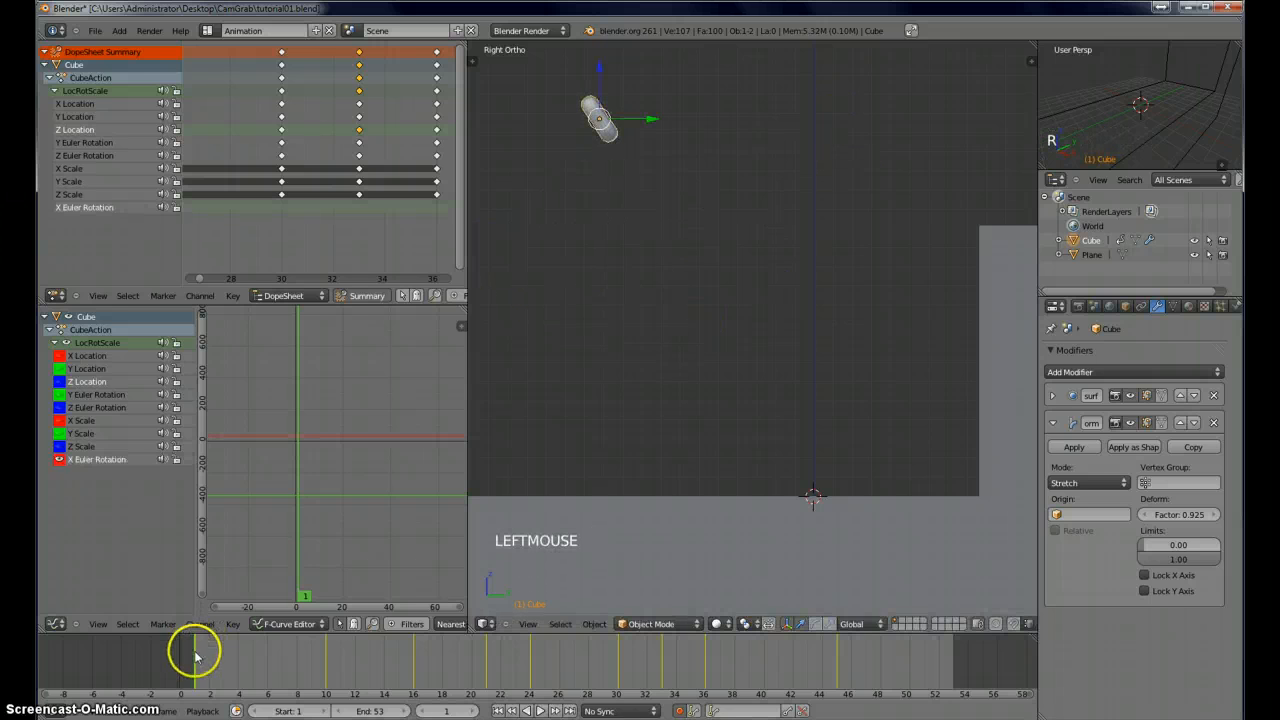
# - Rotate the stretched ball about 31 degrees at frame 10 so it stands upright on the floor
pyautogui.moveTo(197, 655); pyautogui.dragTo(329, 670)
pyautogui.press('r')
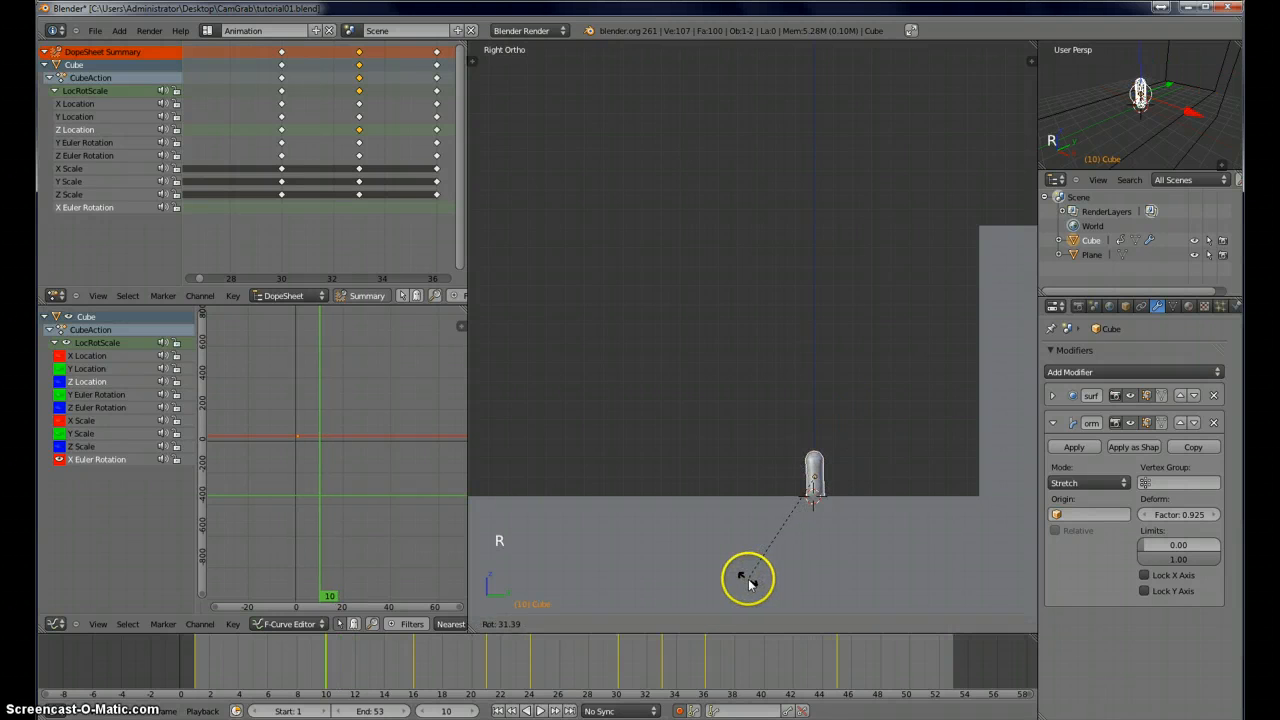
pyautogui.click(748, 580)
# - Rotate the stretched ball at frame 13 to point along its upward path toward the wall, and go to frame 16
pyautogui.moveTo(323, 686); pyautogui.dragTo(368, 677)
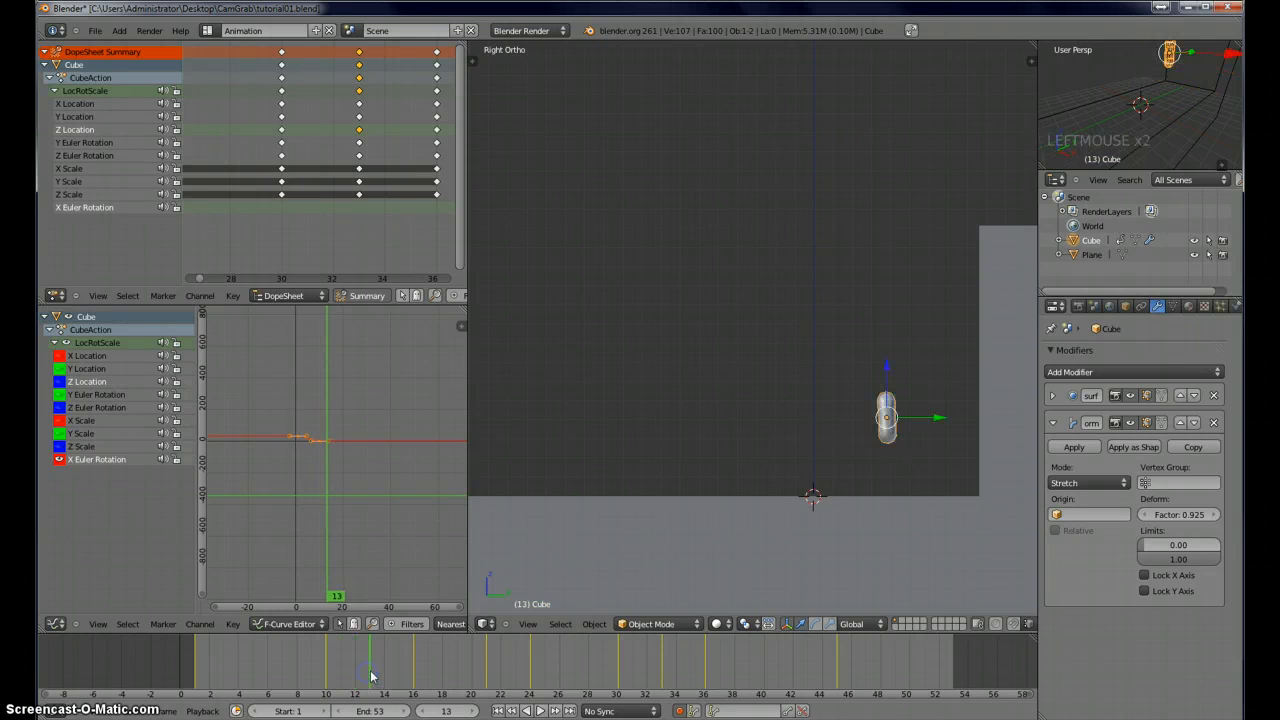
pyautogui.press('r')
pyautogui.click(635, 502)
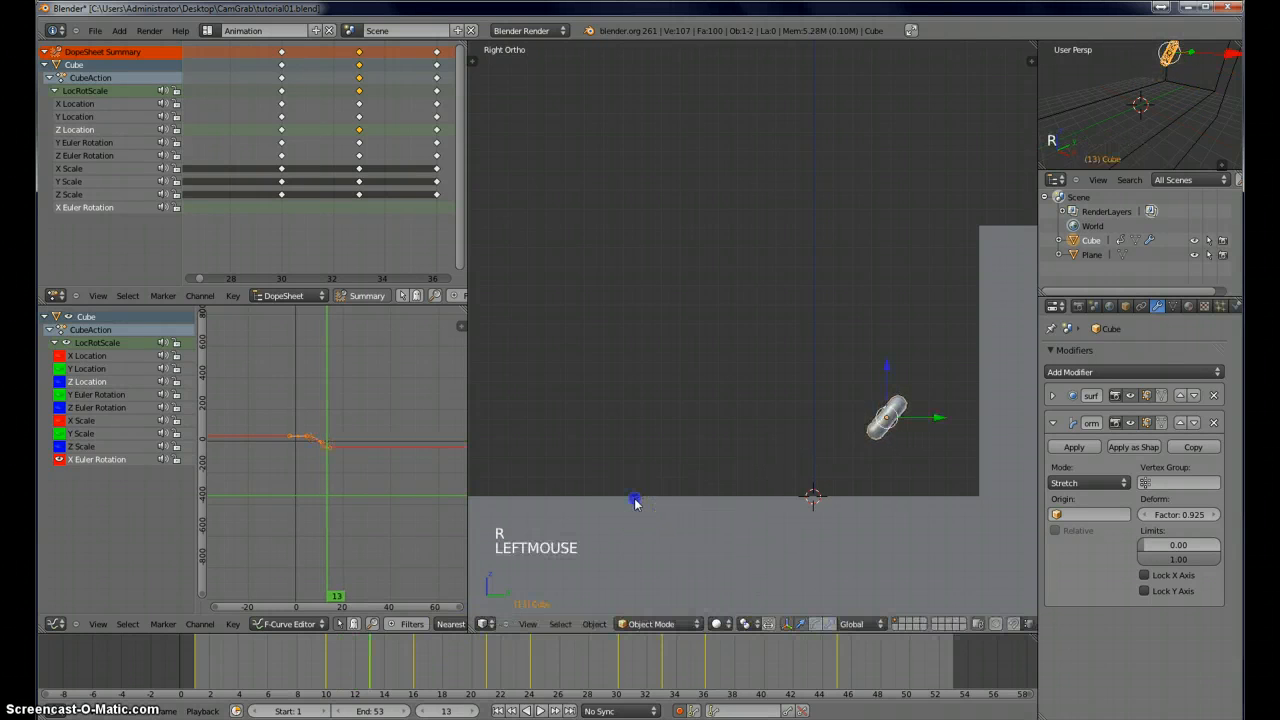
pyautogui.moveTo(376, 657); pyautogui.dragTo(414, 654)
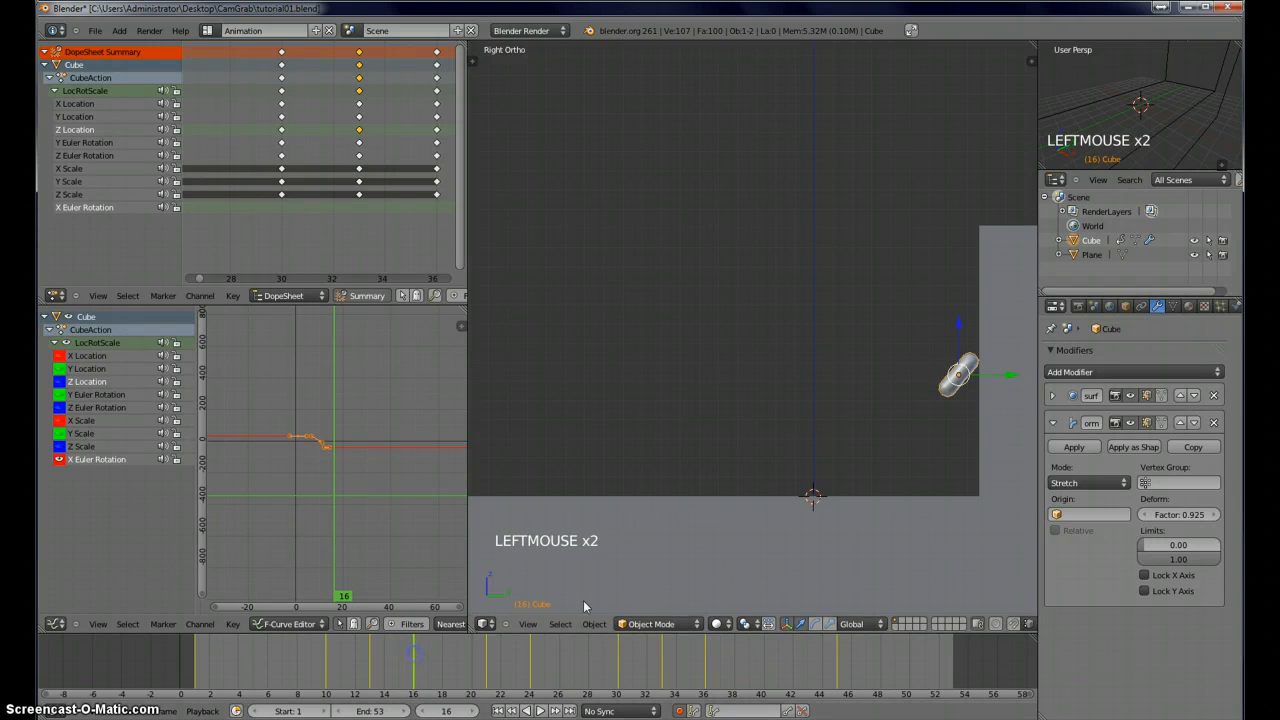
# - Rotate the stretched ball about 49 degrees at frame 16 so it lies horizontal, and rotate it at frame 27 along its falling path
pyautogui.press('r')
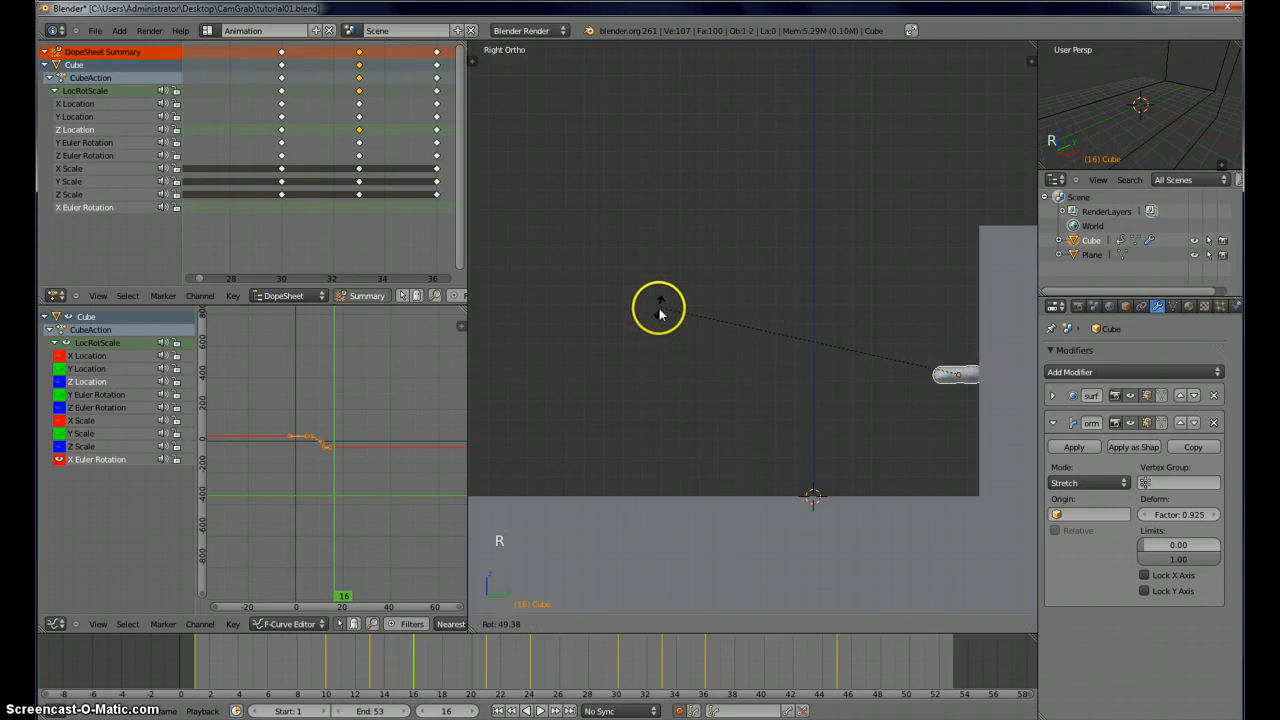
pyautogui.click(659, 314)
pyautogui.moveTo(411, 646); pyautogui.dragTo(569, 674)
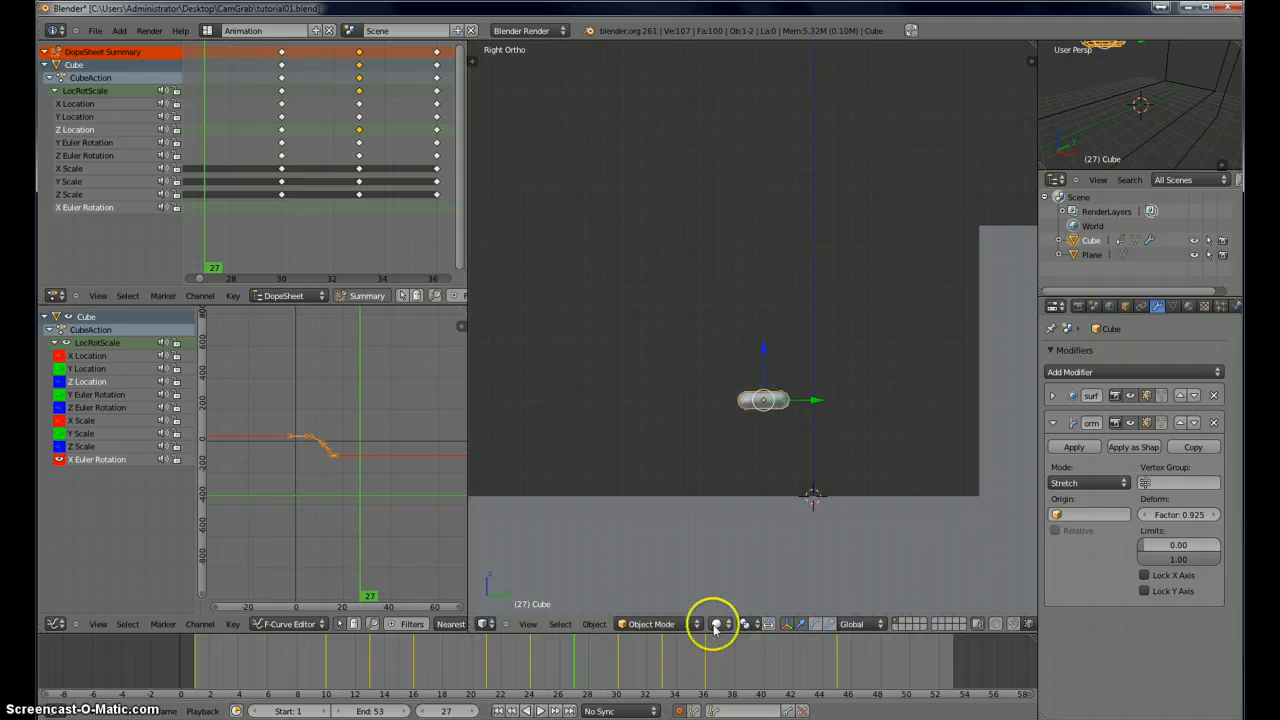
pyautogui.press('r')
pyautogui.click(910, 380)
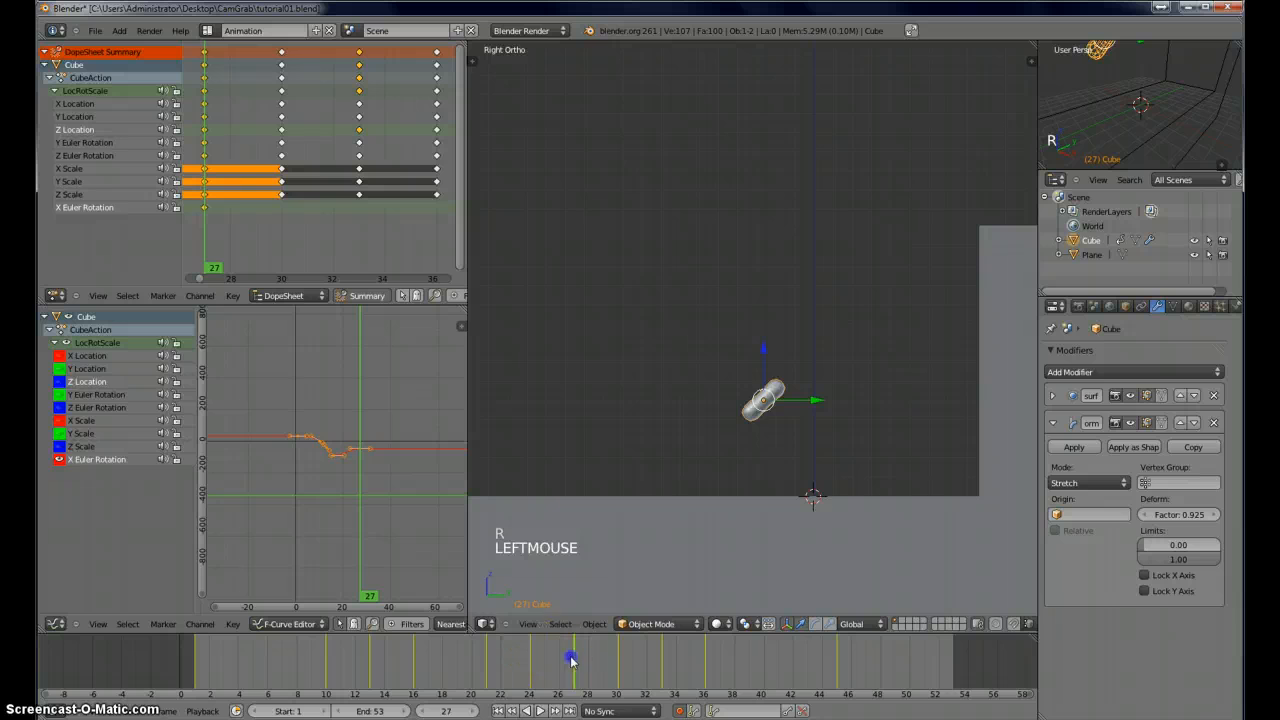
# - Rotate the stretched ball about 47 degrees at frame 30 so it stands upright on the floor
pyautogui.moveTo(572, 660); pyautogui.dragTo(622, 666)
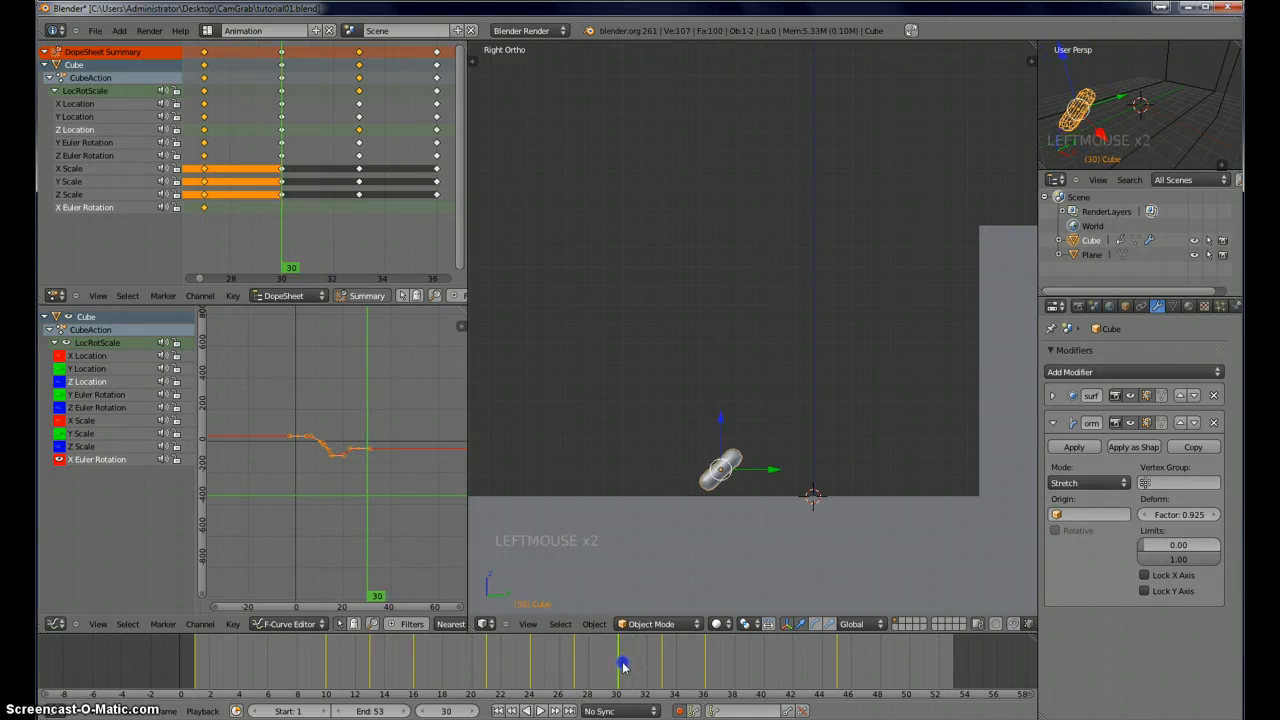
pyautogui.press('r')
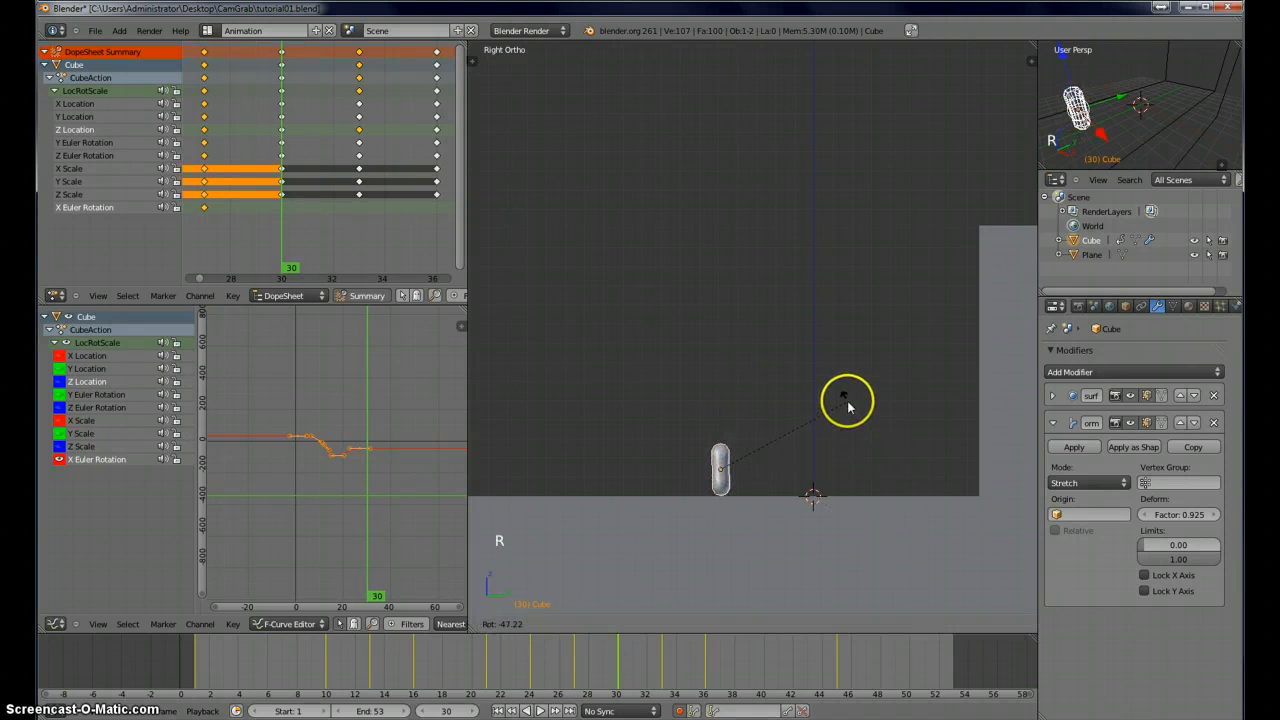
pyautogui.click(852, 407)
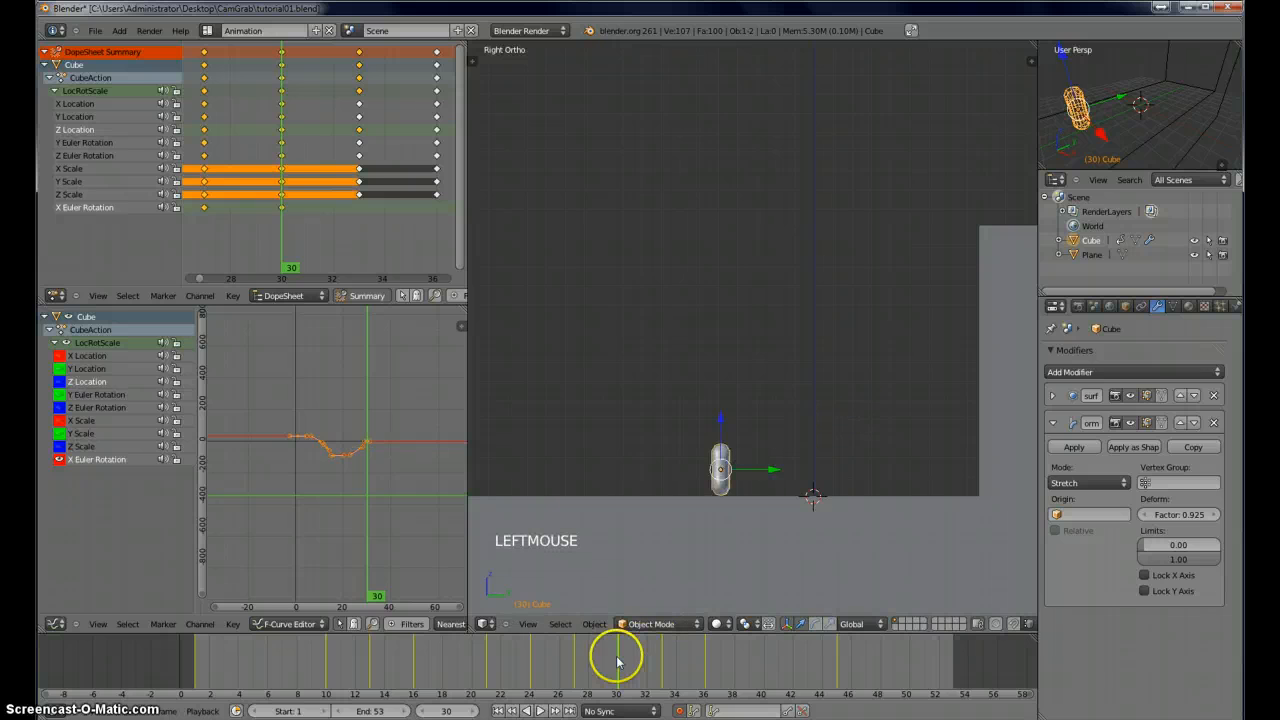
# - Show only the Z Location curve and delete its keyframes after frame 30, where the ball has landed
pyautogui.moveTo(614, 651); pyautogui.dragTo(689, 665)
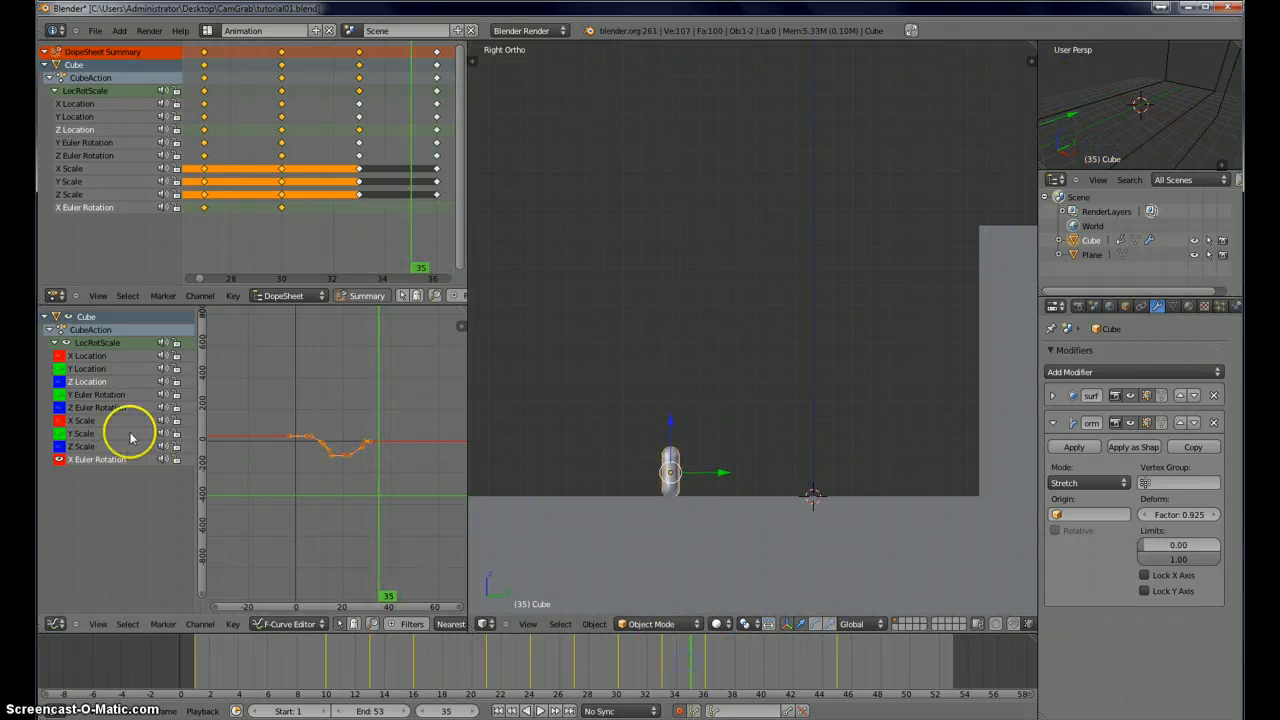
pyautogui.click(63, 383)
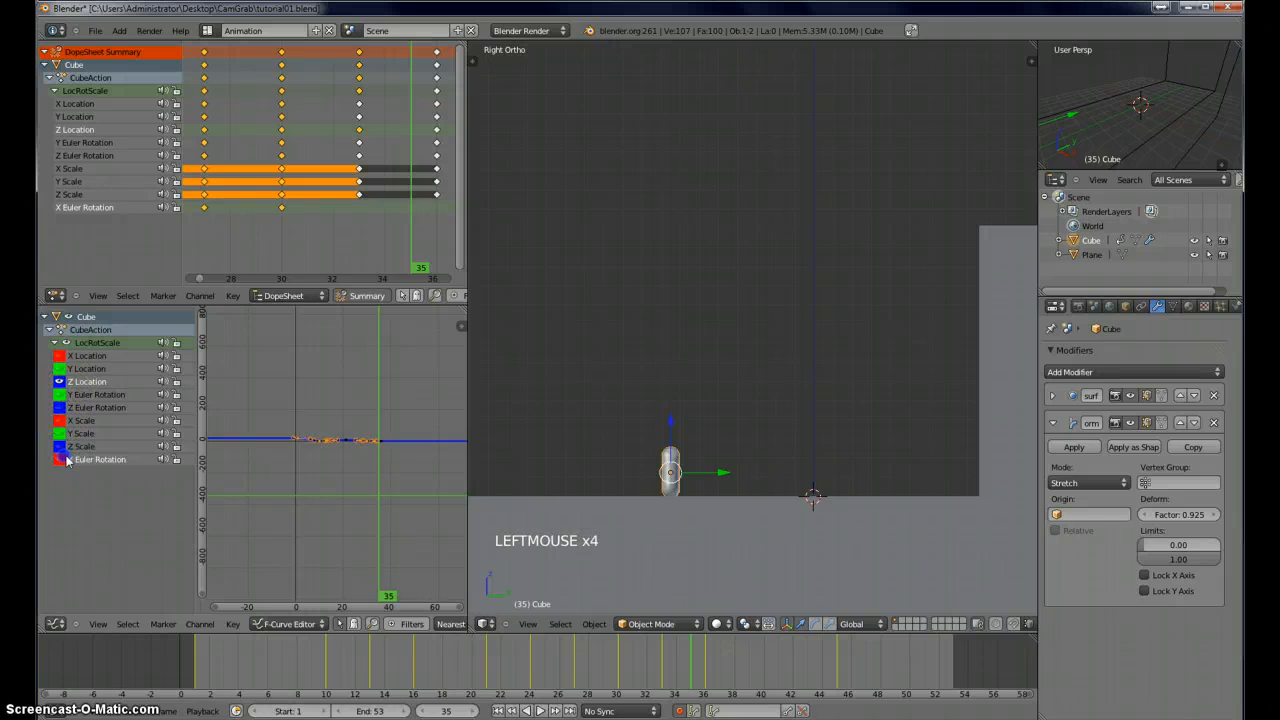
pyautogui.press('Home')
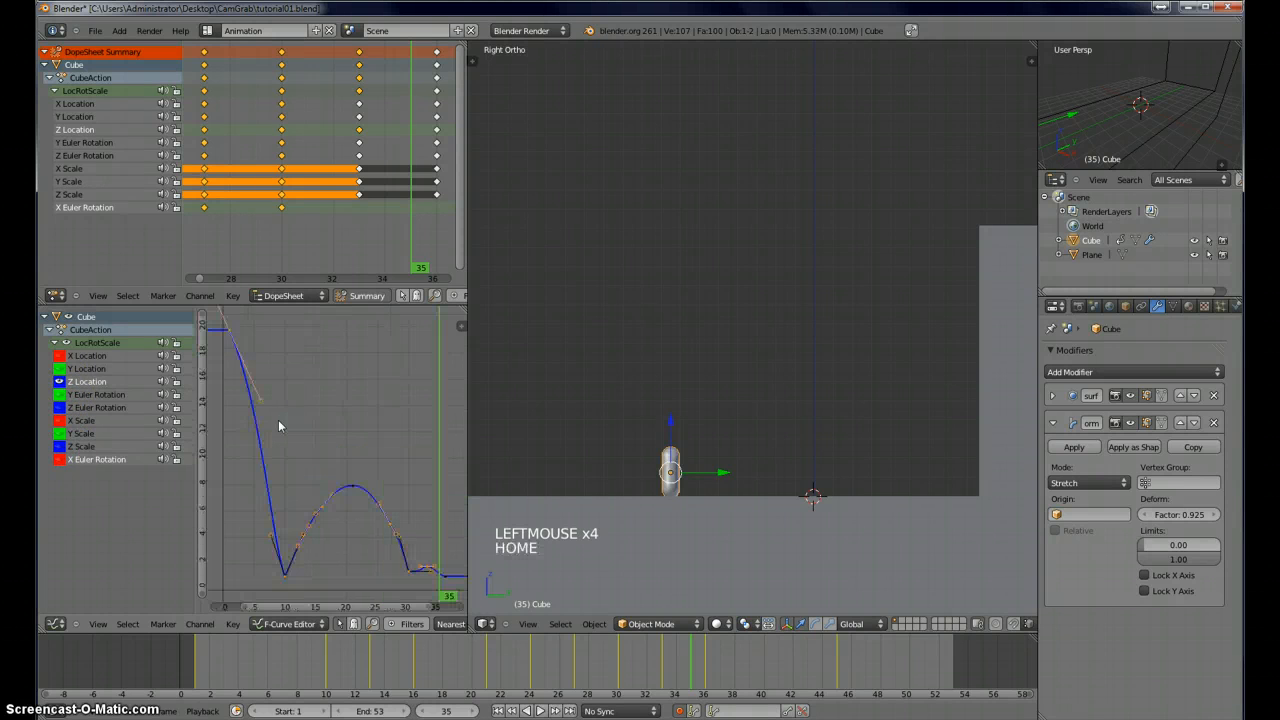
pyautogui.press('a')
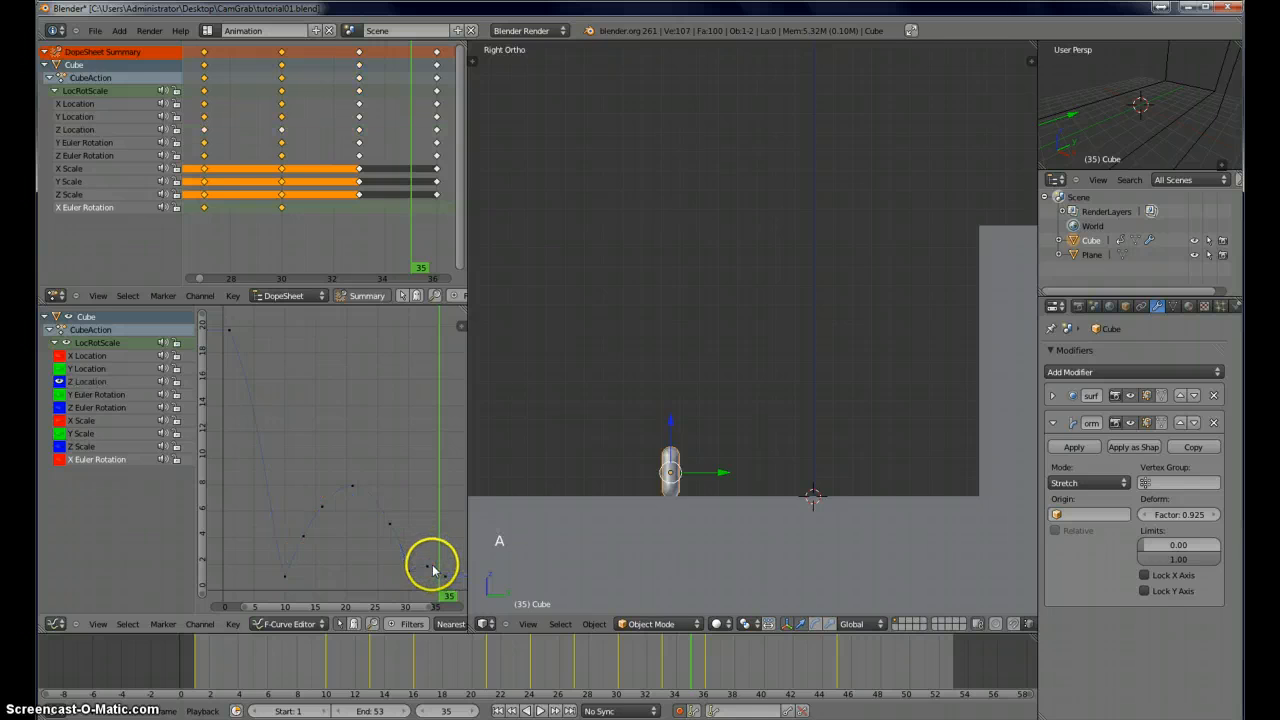
pyautogui.press('b')
pyautogui.moveTo(423, 556); pyautogui.dragTo(465, 586)
pyautogui.press('x')
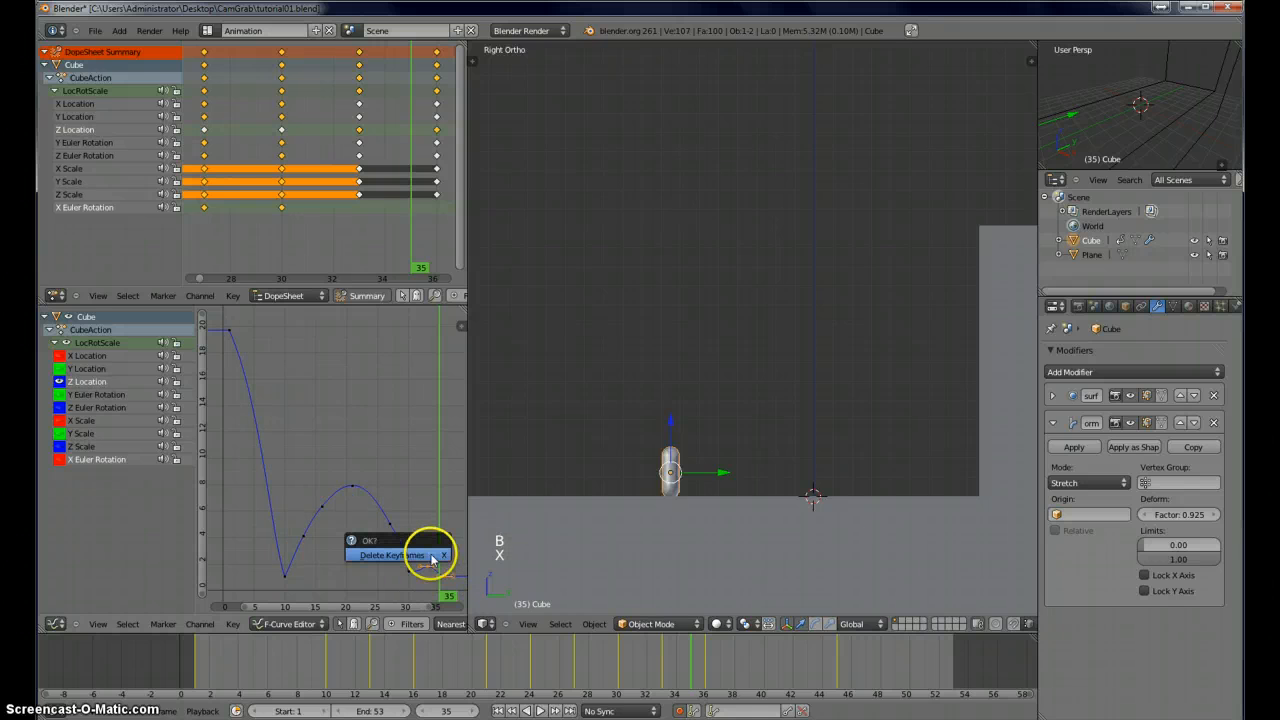
pyautogui.click(432, 558)
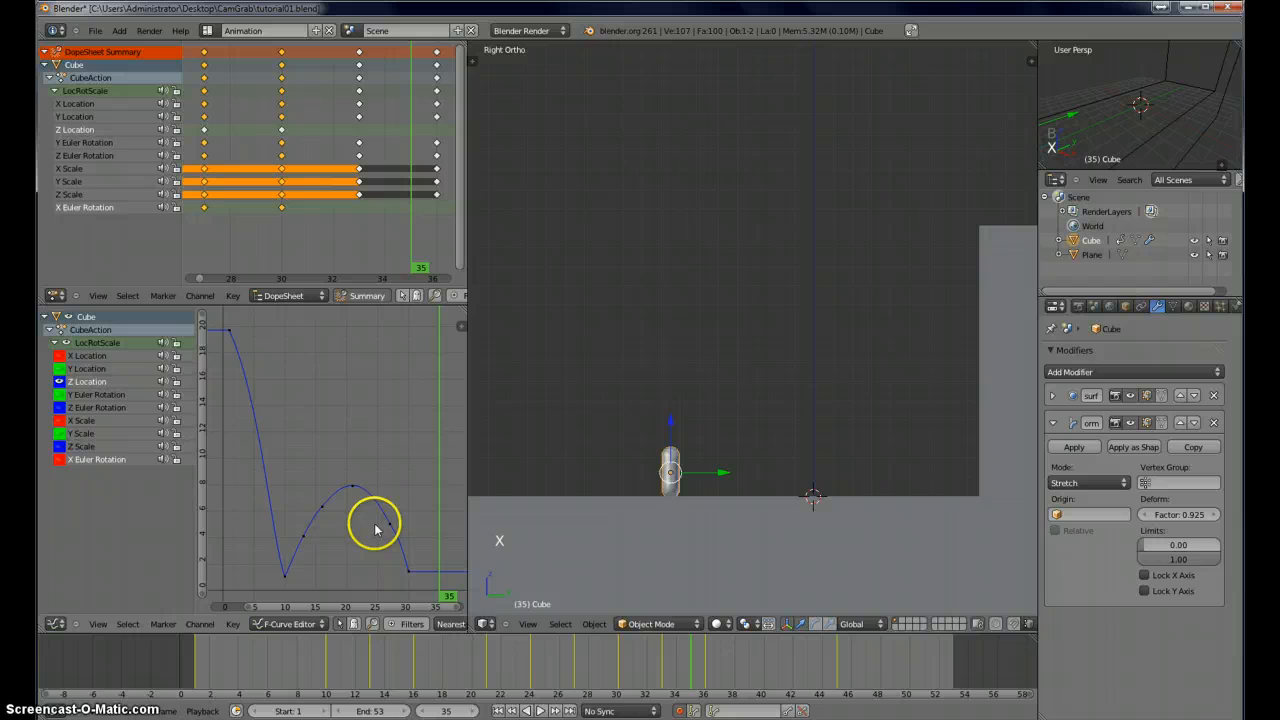
# - Delete the intermediate Z Location keyframes on both flanks of the second bounce arc
pyautogui.press('b')
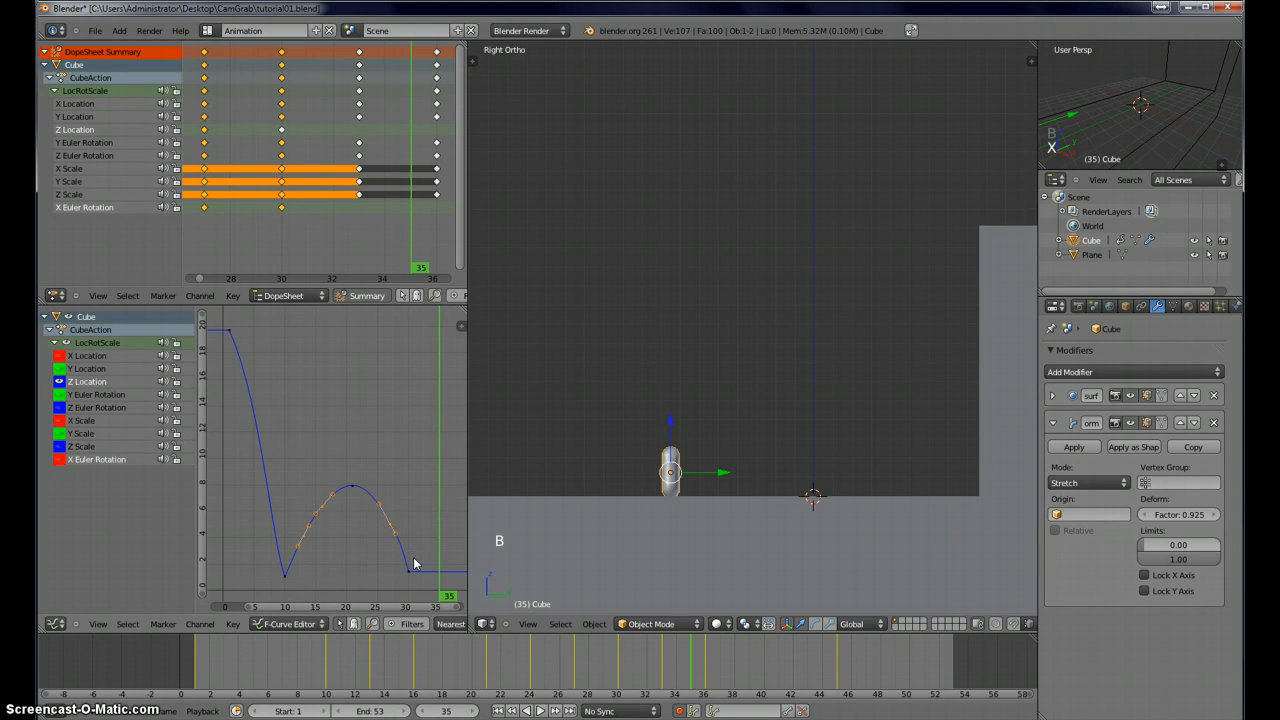
pyautogui.press('x')
pyautogui.click(415, 562)
# - Move the incoming handle of the frame 10 Z Location keyframe closer to the keyframe, and scrub back through the animation
pyautogui.rightClick(287, 575)
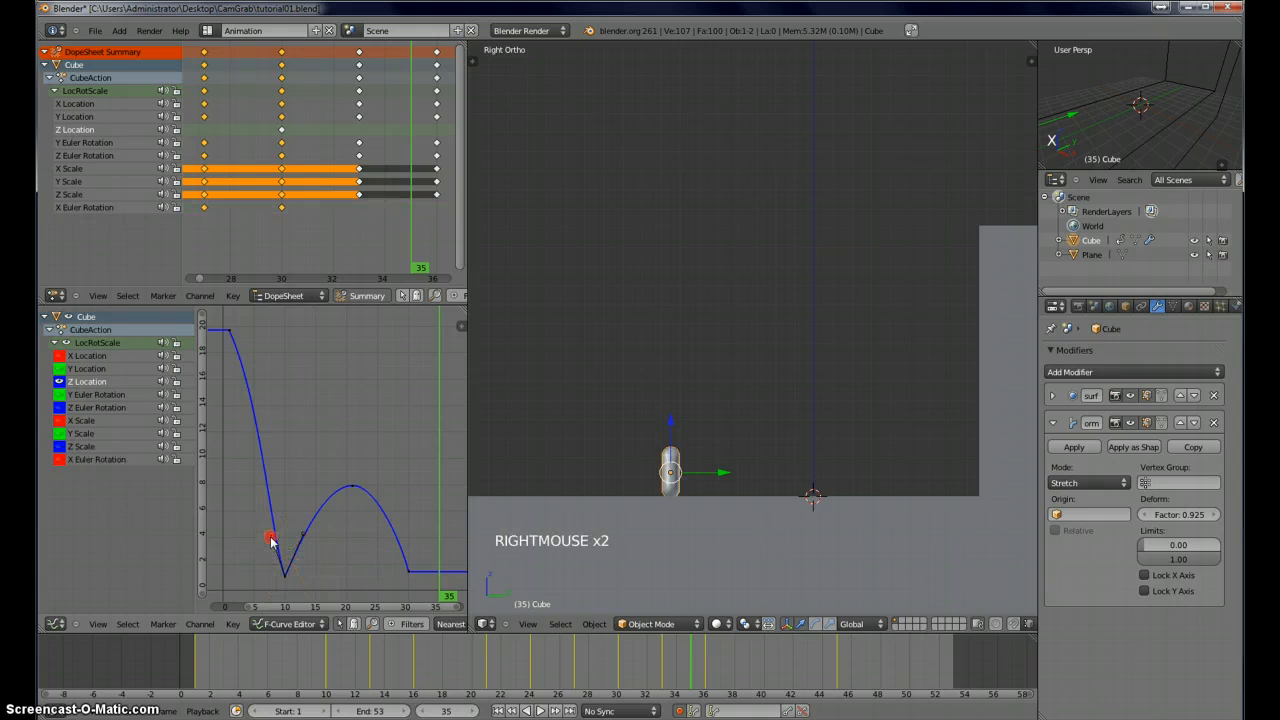
pyautogui.press('g')
pyautogui.press('g')
pyautogui.press('g')
pyautogui.click(281, 540)
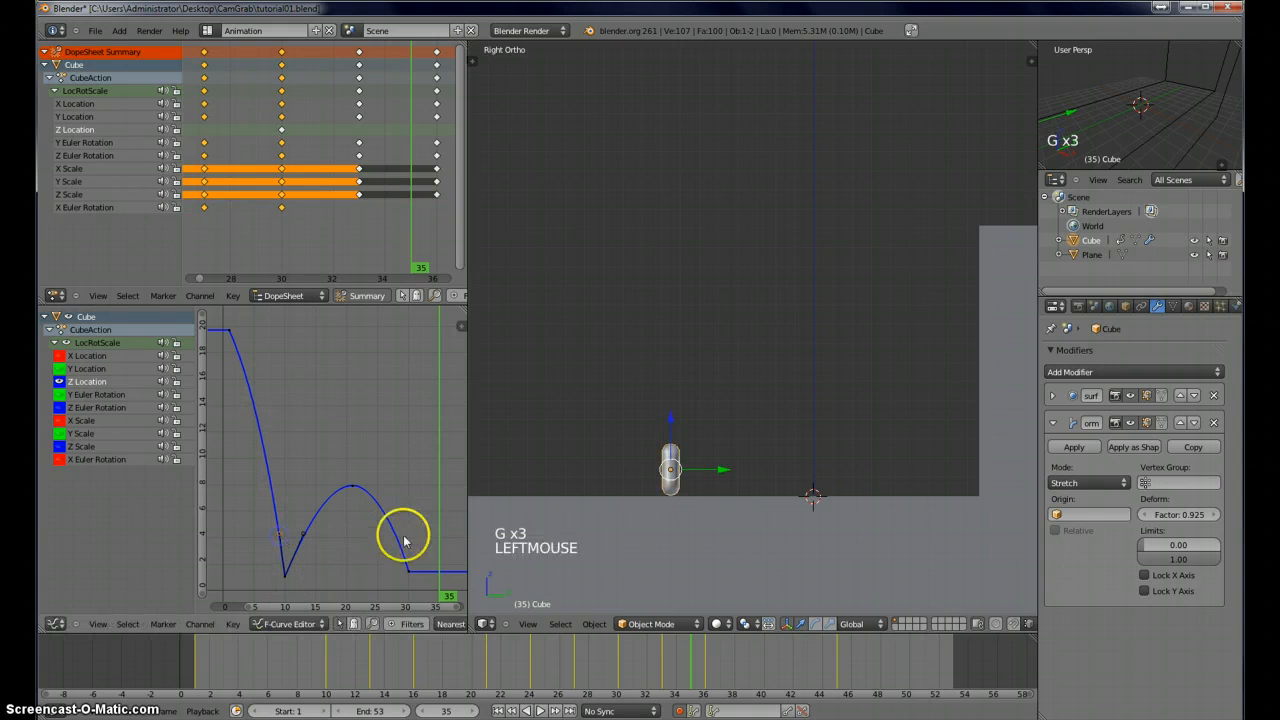
pyautogui.click(420, 540)
pyautogui.moveTo(383, 543); pyautogui.dragTo(235, 560)
# - Show only the X Euler Rotation curve and rotate the stretched ball at frame 1 to a flatter angle along its path
pyautogui.click(60, 382)
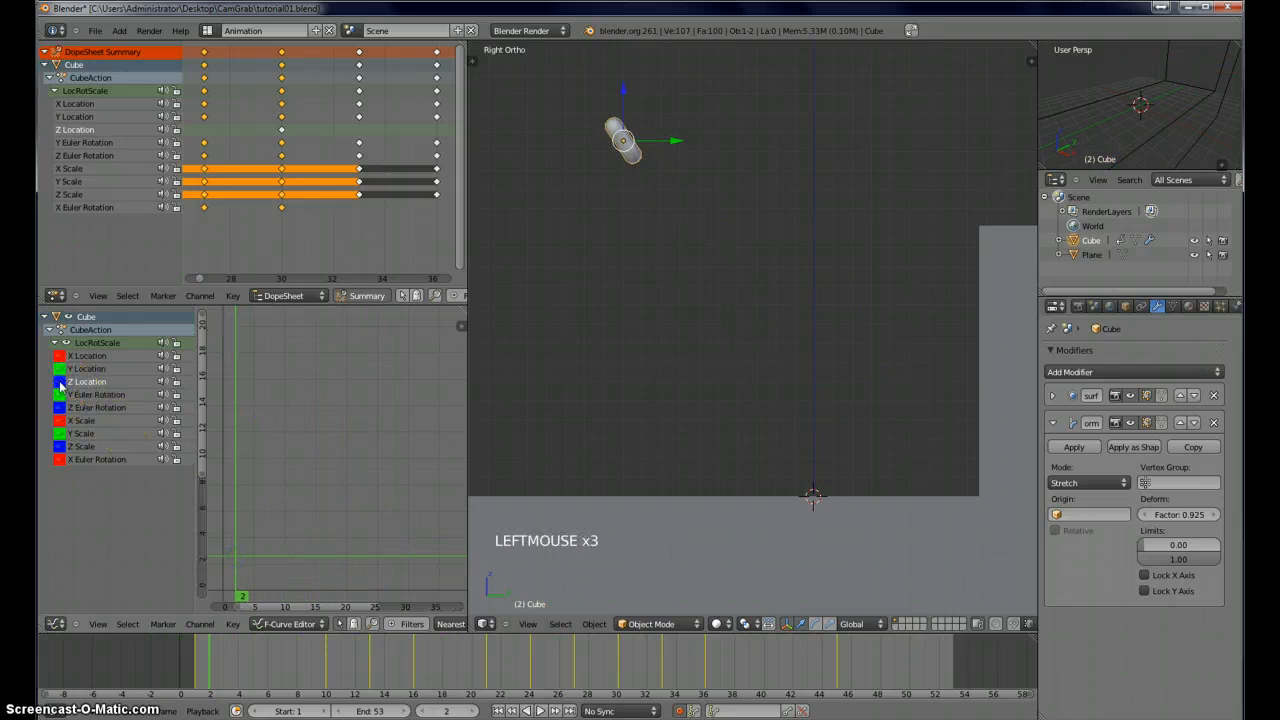
pyautogui.click(60, 460)
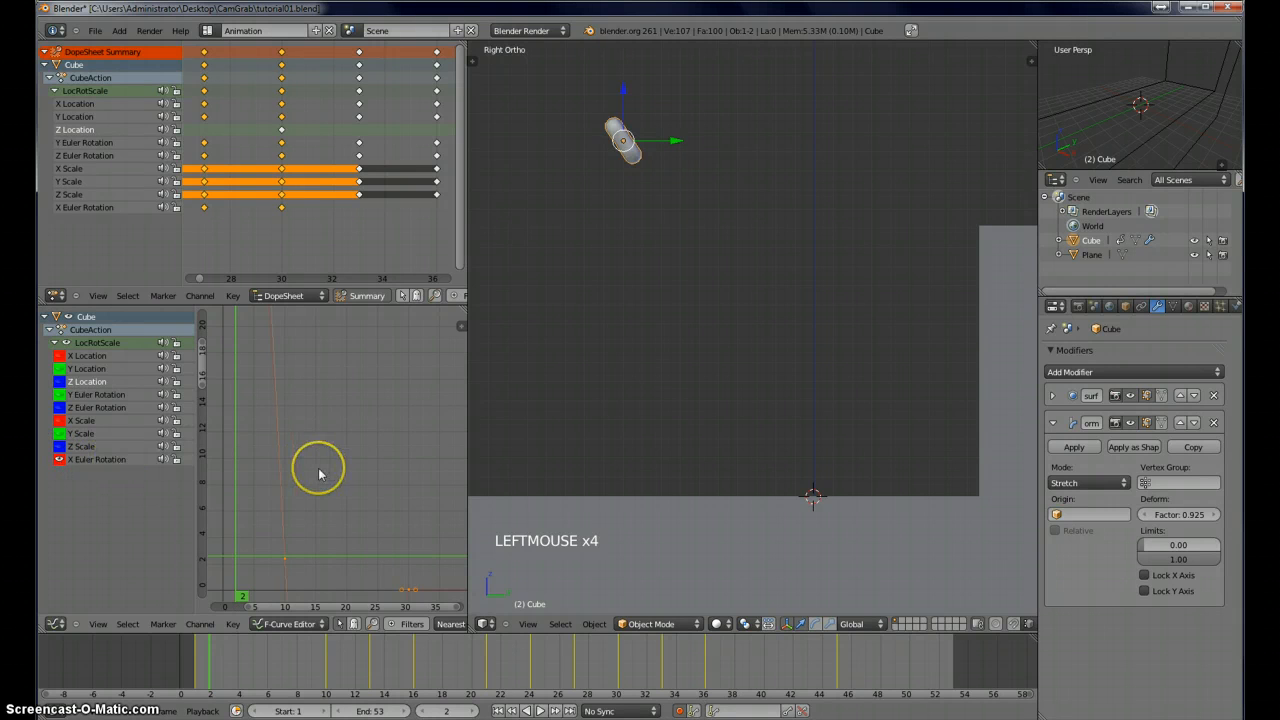
pyautogui.press('Home')
pyautogui.click(237, 372)
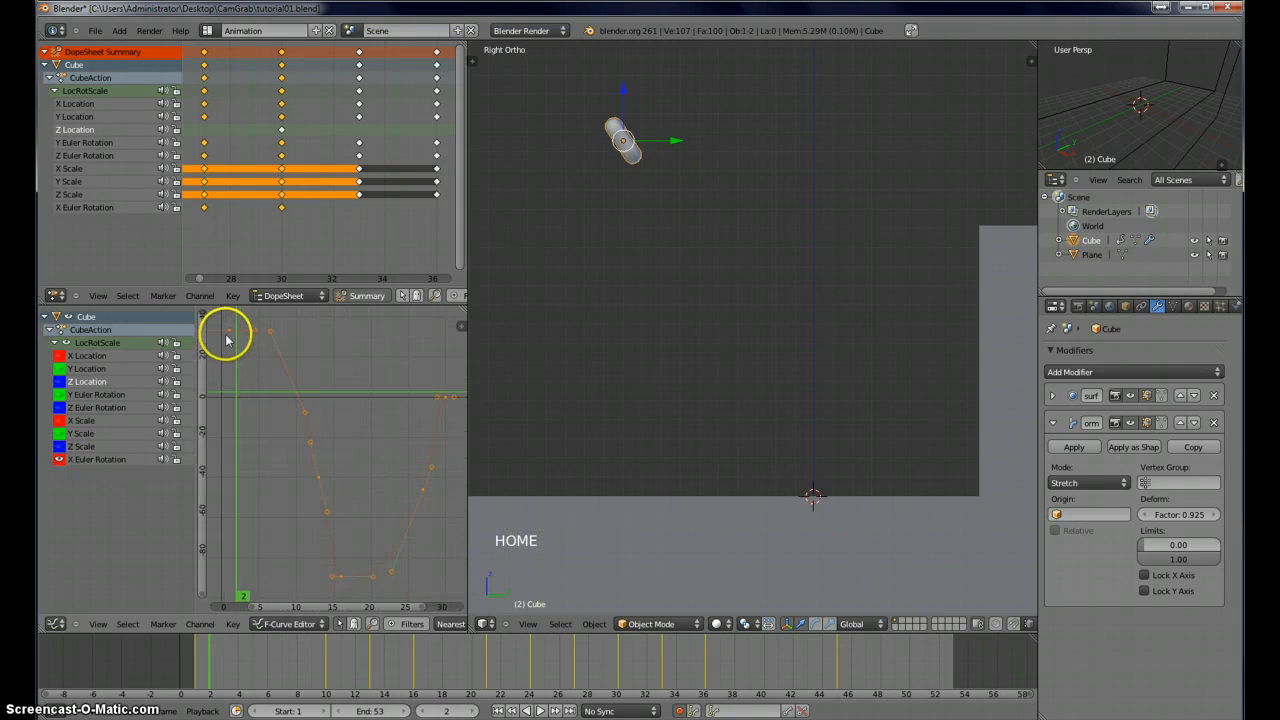
pyautogui.rightClick(240, 331)
pyautogui.moveTo(236, 531)
pyautogui.mouseDown()
pyautogui.moveTo(260, 527)
pyautogui.moveTo(232, 530)
pyautogui.mouseUp()
pyautogui.press('r')
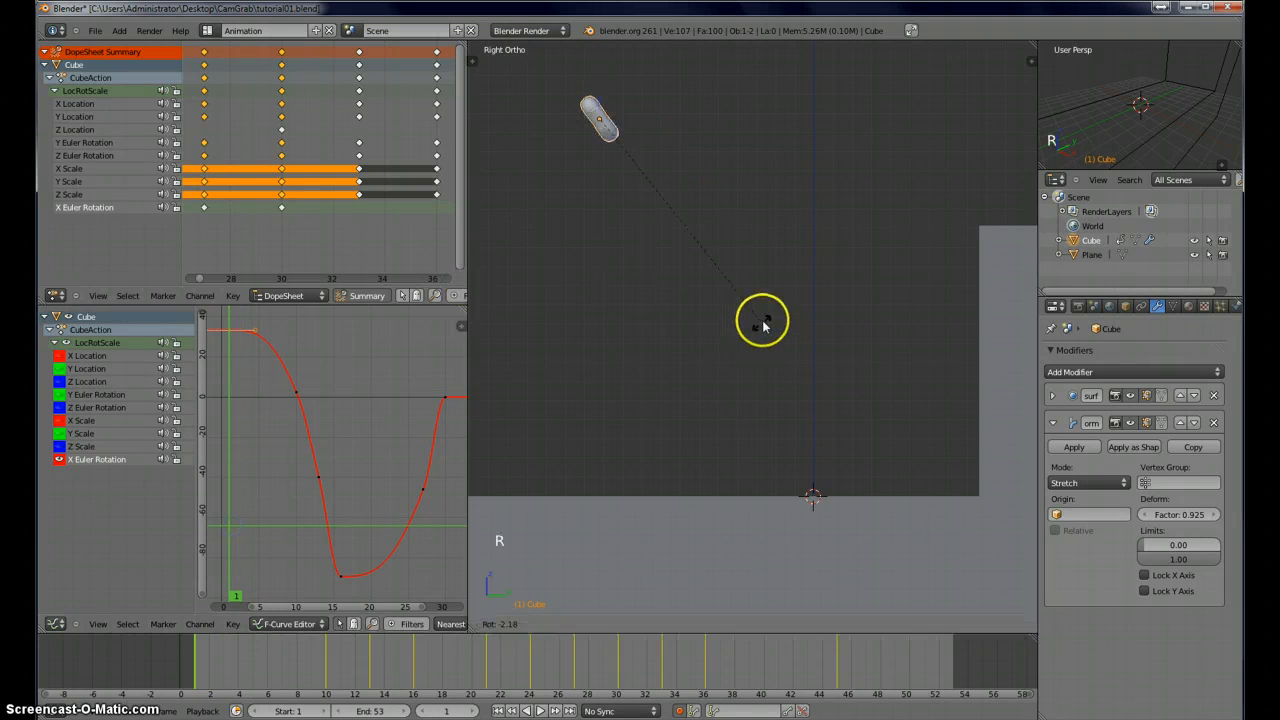
pyautogui.click(786, 254)
# - Lower the outgoing handle of the first X Euler Rotation keyframe by about 9.7 so the curve falls off smoothly
pyautogui.moveTo(230, 372)
pyautogui.mouseDown()
pyautogui.moveTo(289, 376)
pyautogui.moveTo(237, 374)
pyautogui.moveTo(284, 388)
pyautogui.moveTo(234, 386)
pyautogui.moveTo(246, 386)
pyautogui.mouseUp()
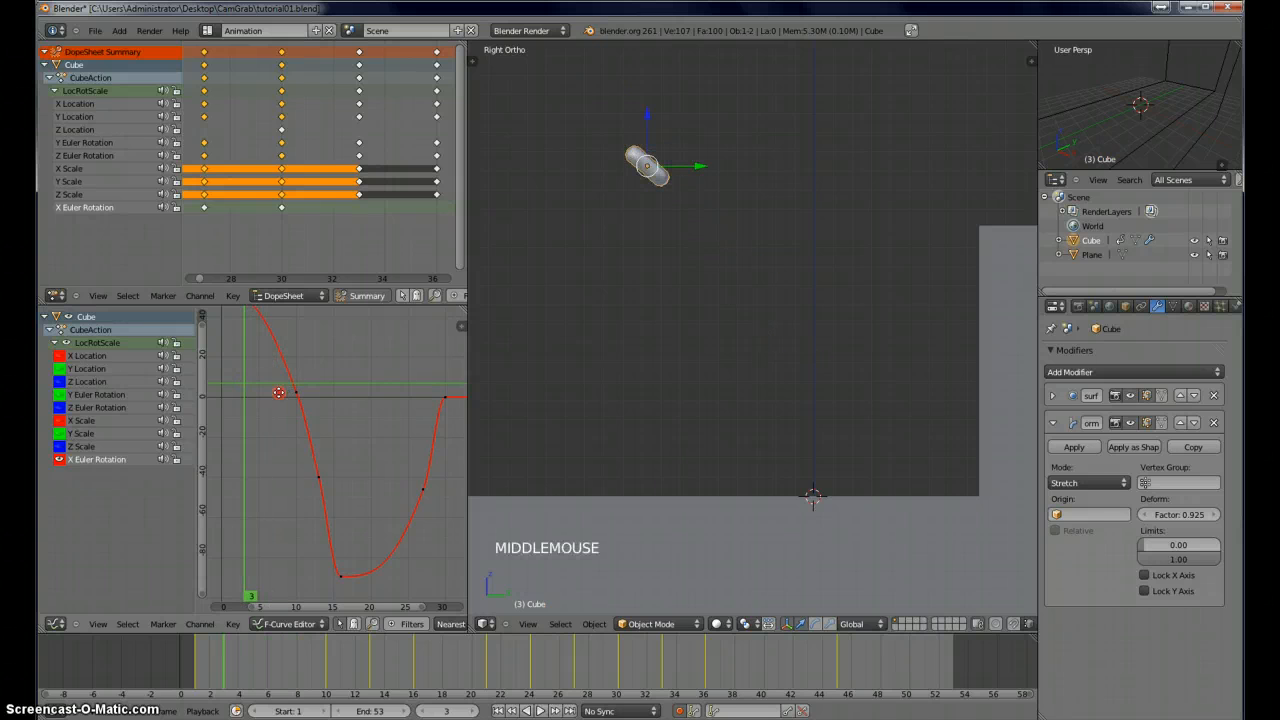
pyautogui.moveTo(238, 318); pyautogui.dragTo(250, 403, button='middle')
pyautogui.press('g')
pyautogui.press('g')
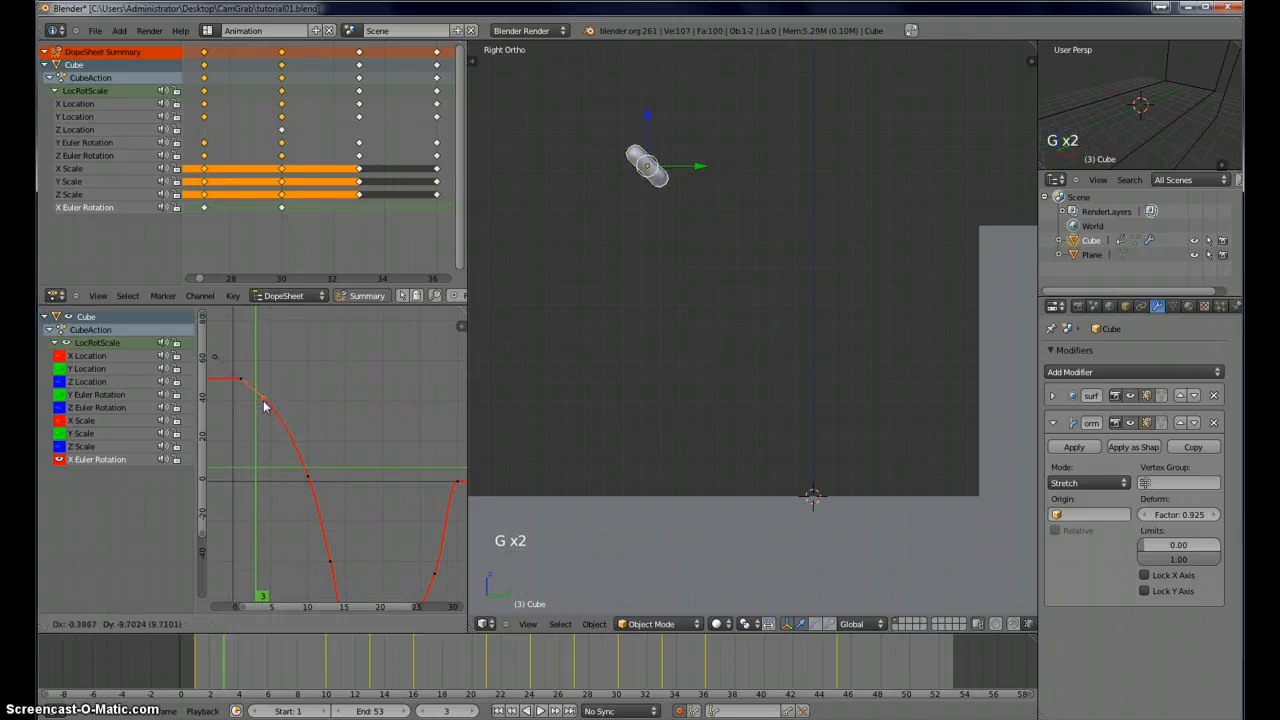
pyautogui.click(264, 406)
# - Rotate the stretched ball about 29 degrees at frame 17 to point along its path away from the wall
pyautogui.click(260, 430)
pyautogui.moveTo(260, 430); pyautogui.dragTo(359, 446)
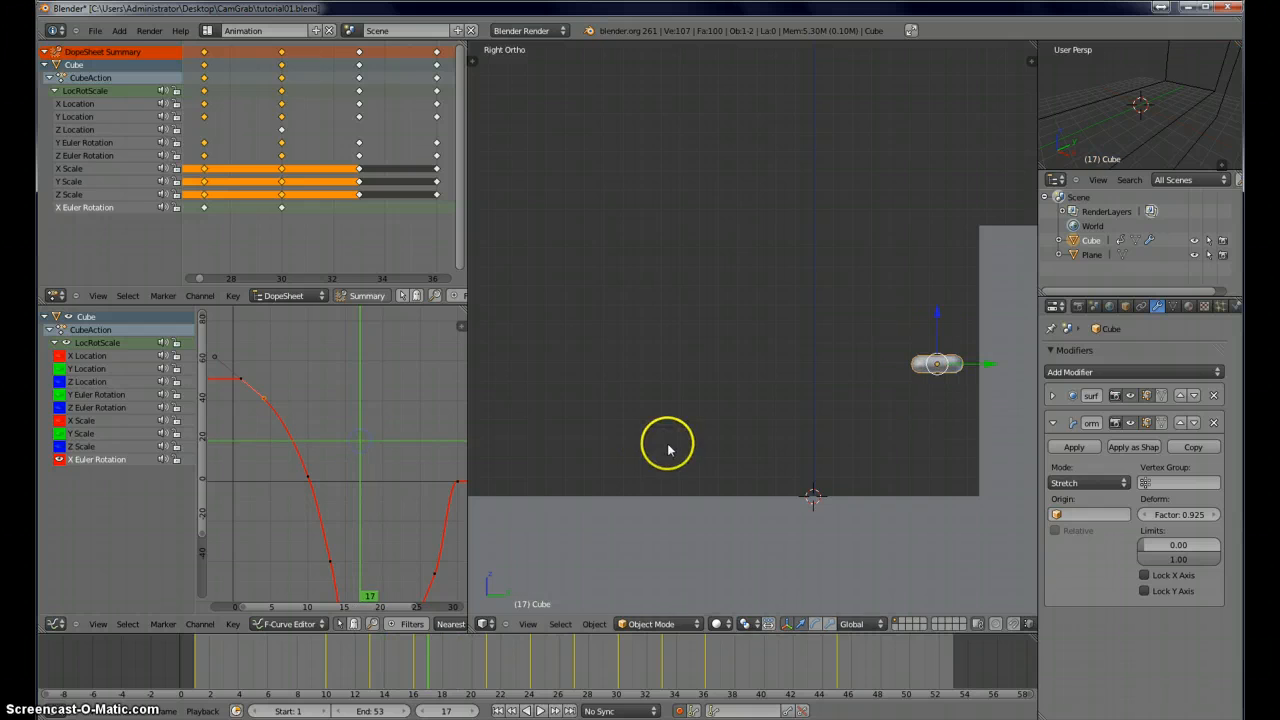
pyautogui.press('g')
pyautogui.rightClick(657, 409)
pyautogui.press('r')
pyautogui.press('r')
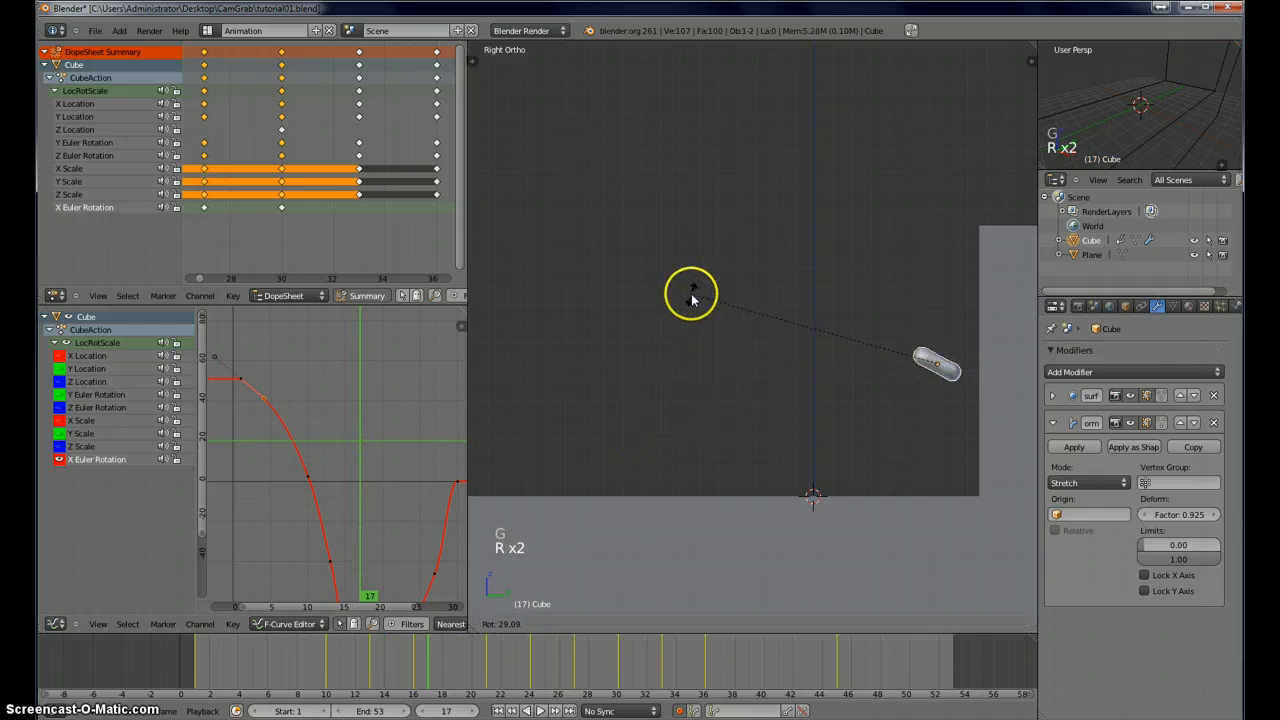
pyautogui.click(694, 291)
pyautogui.moveTo(448, 552); pyautogui.dragTo(380, 520)
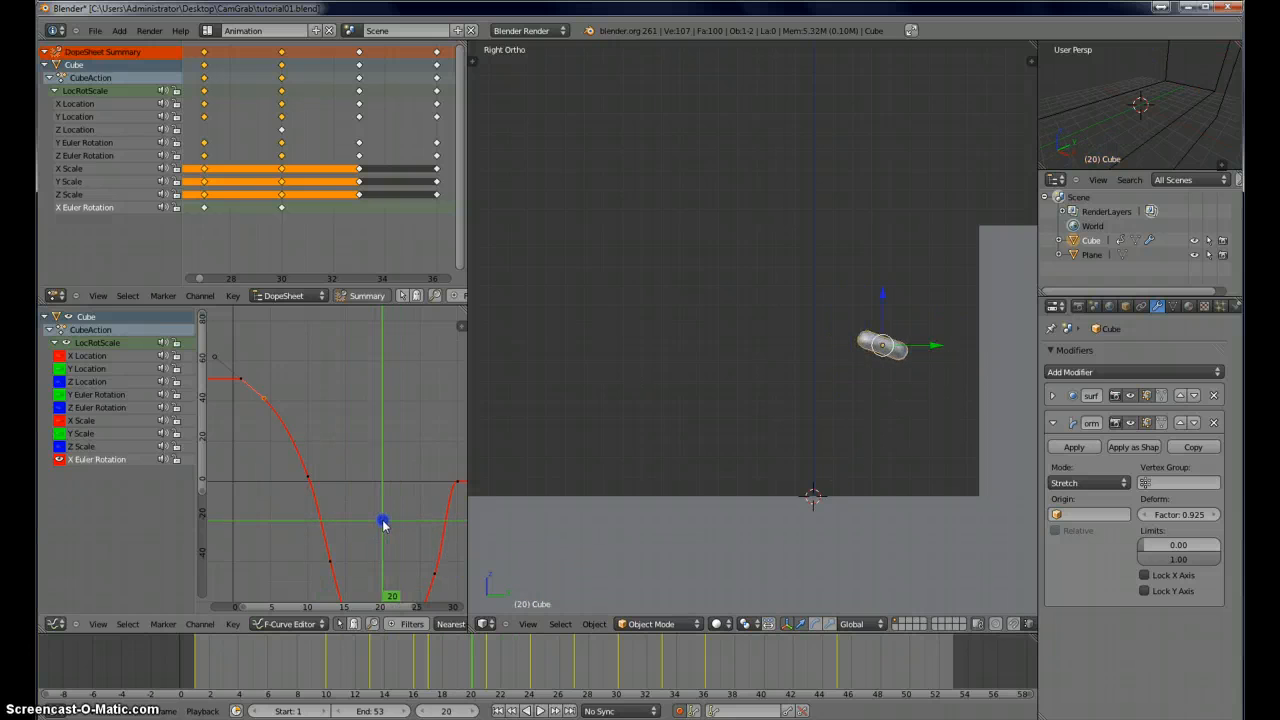
# - Shift the lowest X Euler Rotation keyframe about 0.87 frames forward along the X axis
pyautogui.moveTo(400, 537); pyautogui.dragTo(368, 441, button='middle')
pyautogui.moveTo(368, 441); pyautogui.dragTo(360, 466)
pyautogui.press('g')
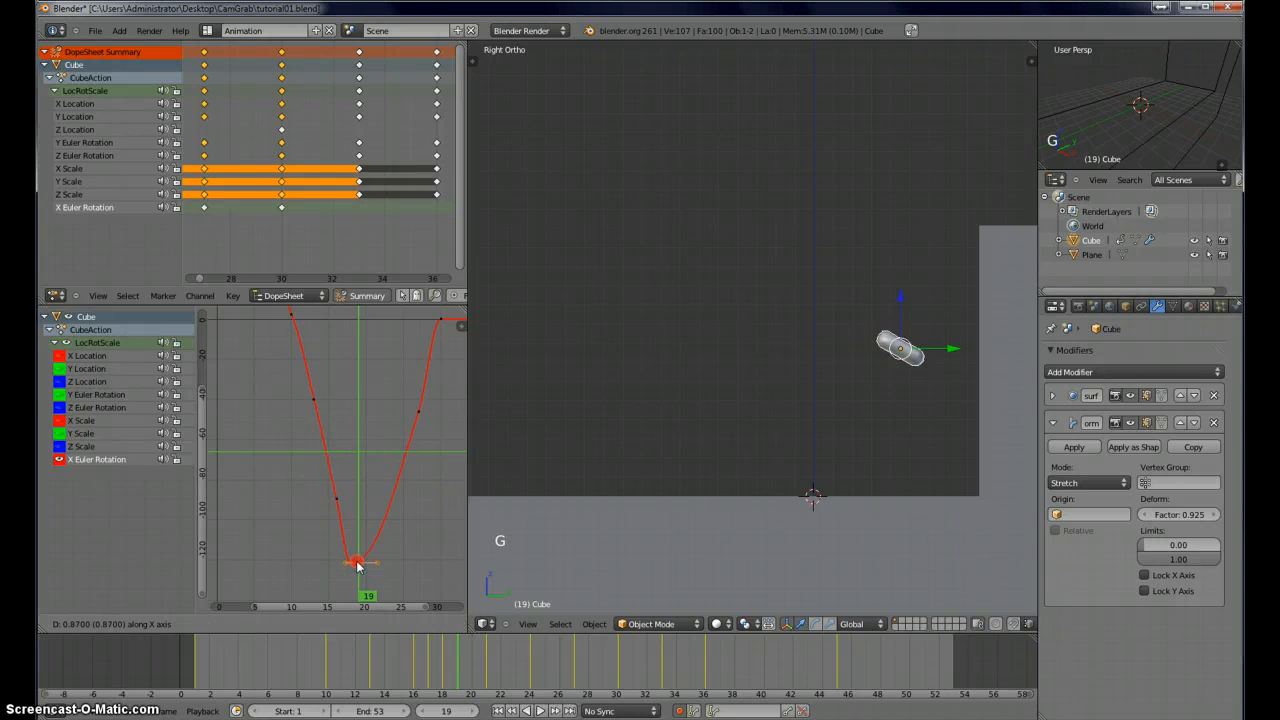
pyautogui.click(358, 565)
# - Keyframe the Stretch modifier's Factor at 0.431 on frame 1 and at 0.806 on frame 8
pyautogui.moveTo(357, 543); pyautogui.dragTo(320, 517)
pyautogui.moveTo(320, 517); pyautogui.dragTo(320, 450, button='middle')
pyautogui.click(280, 446)
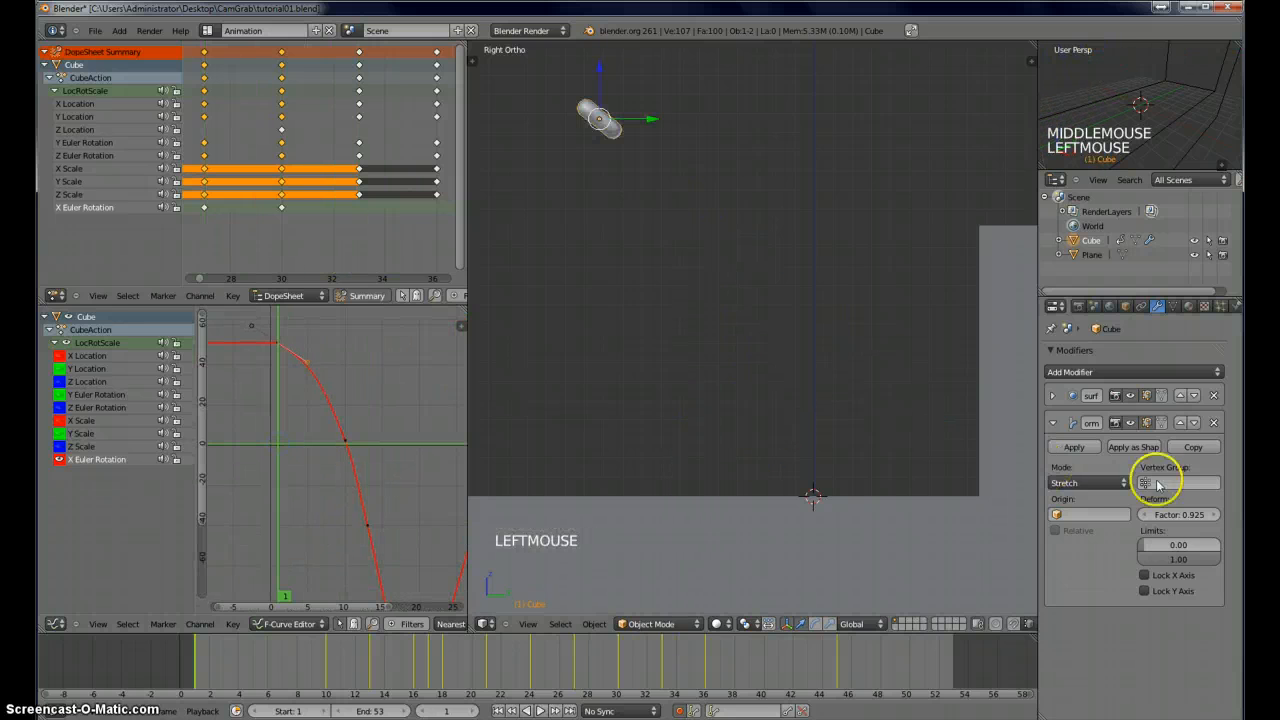
pyautogui.rightClick(1177, 514)
pyautogui.rightClick(1177, 516)
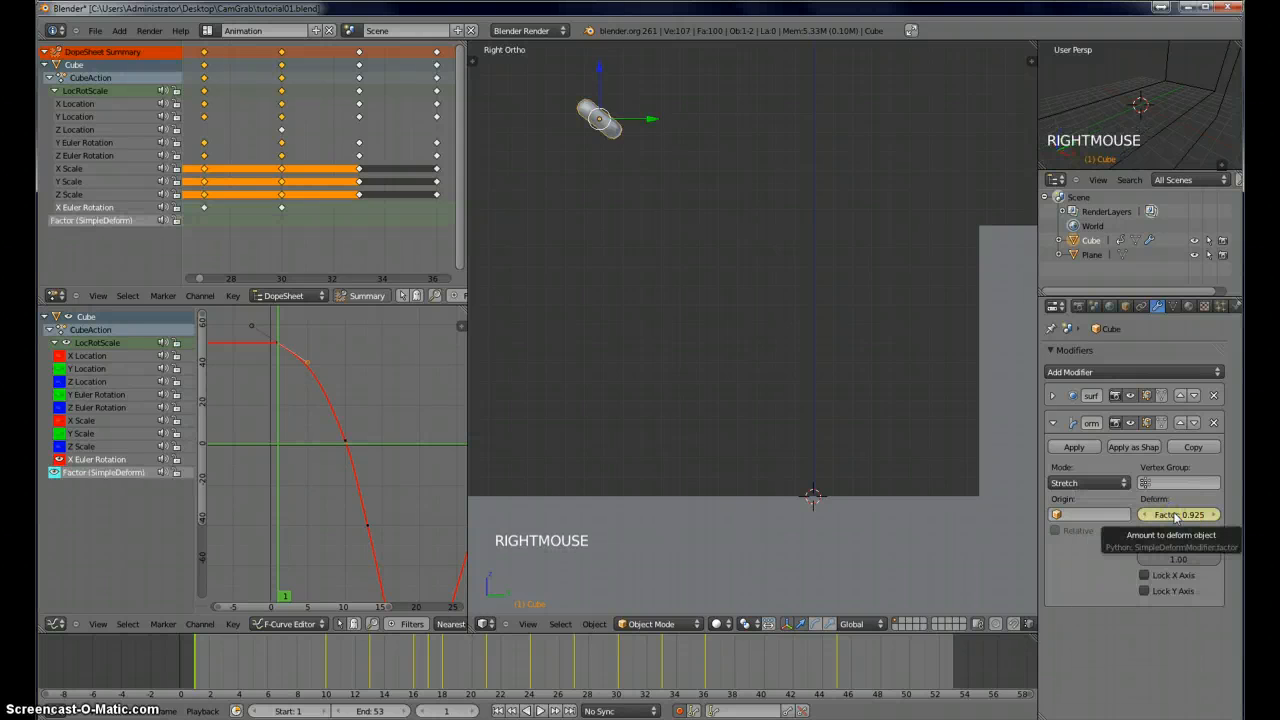
pyautogui.moveTo(1177, 516); pyautogui.dragTo(1162, 516)
pyautogui.moveTo(1067, 516); pyautogui.dragTo(1093, 517)
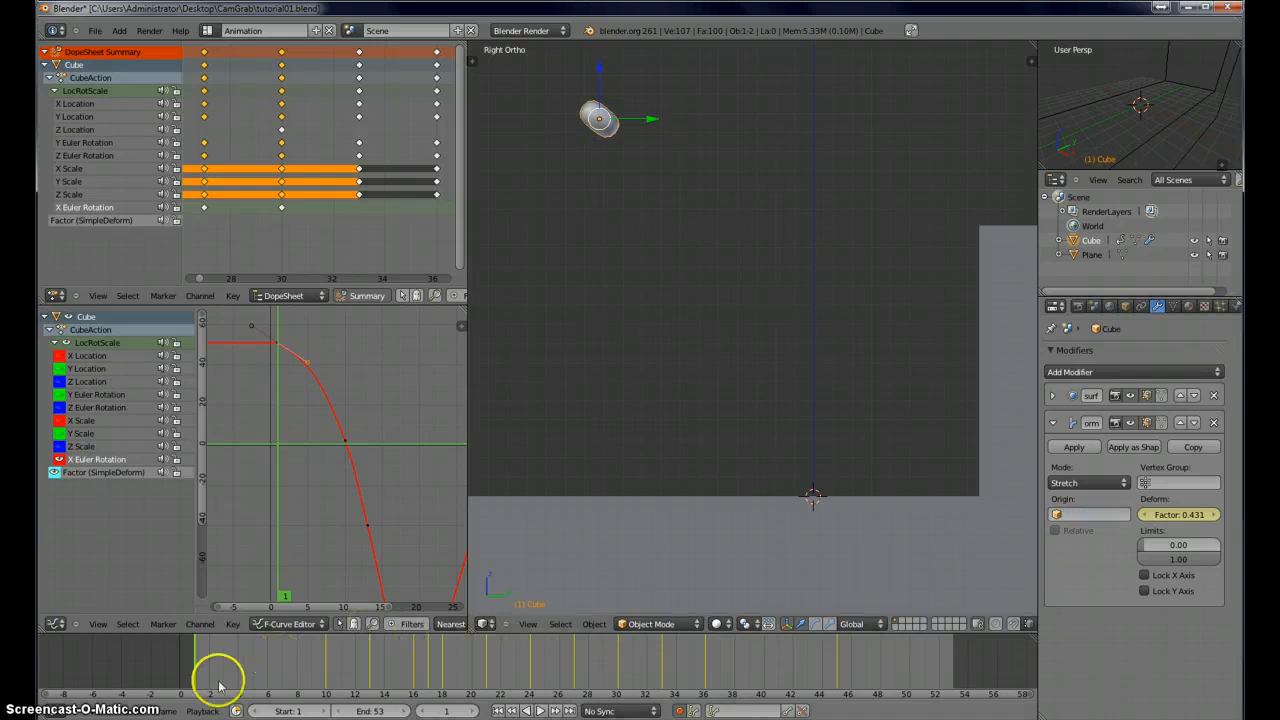
pyautogui.moveTo(197, 675); pyautogui.dragTo(301, 681)
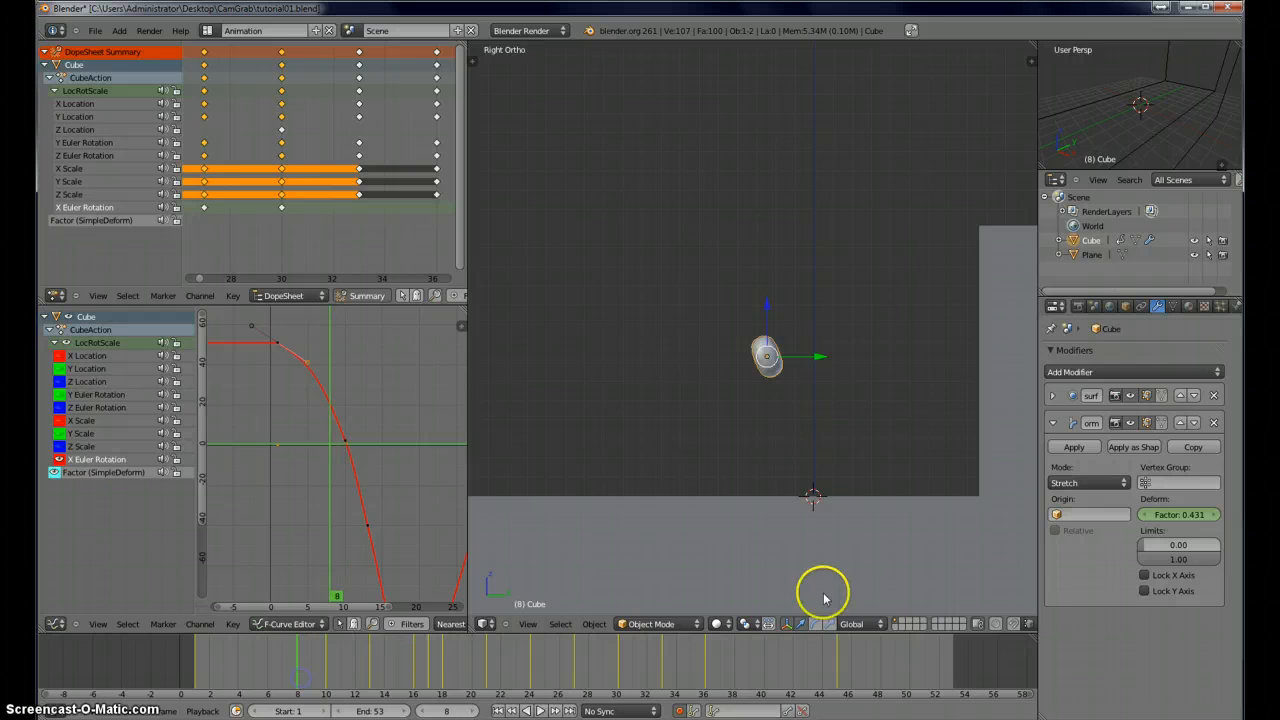
pyautogui.moveTo(1179, 519); pyautogui.dragTo(1244, 510)
# - Set the Stretch factor to -0.291 at frame 10 and lower the squashed ball onto the floor
pyautogui.moveTo(305, 655); pyautogui.dragTo(325, 658)
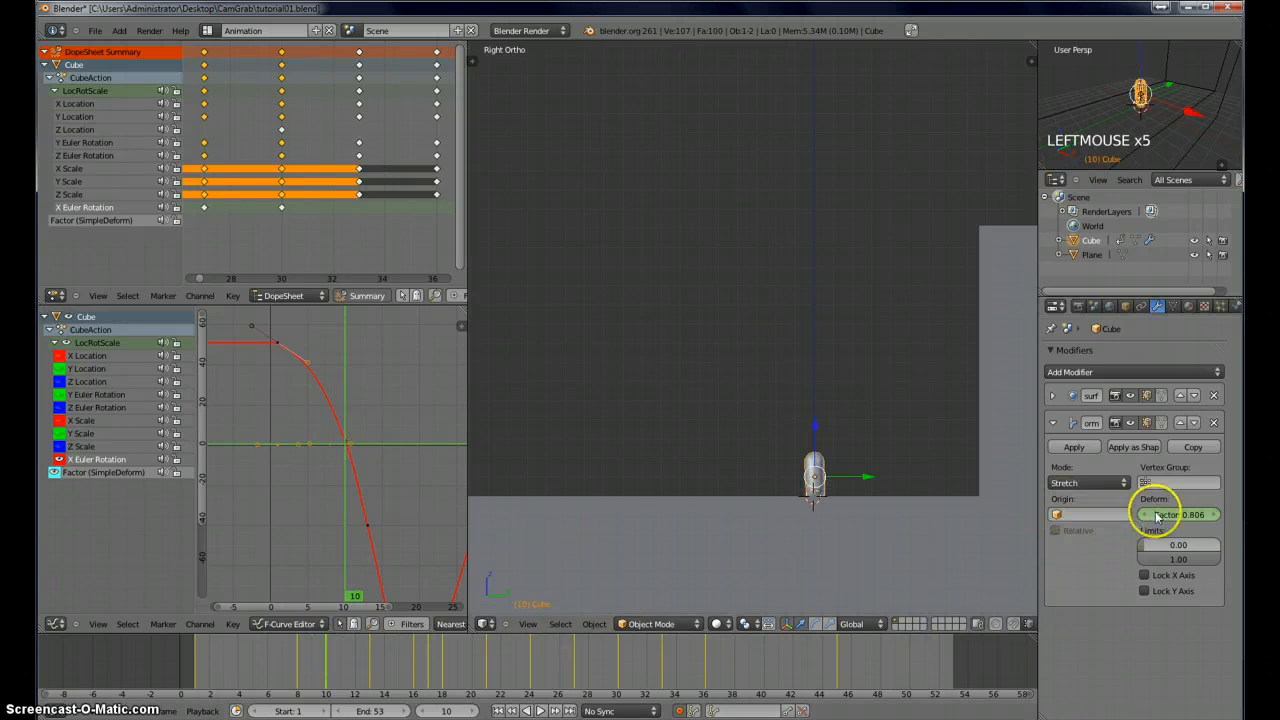
pyautogui.moveTo(1150, 515); pyautogui.dragTo(1044, 519)
pyautogui.moveTo(819, 436); pyautogui.dragTo(814, 440)
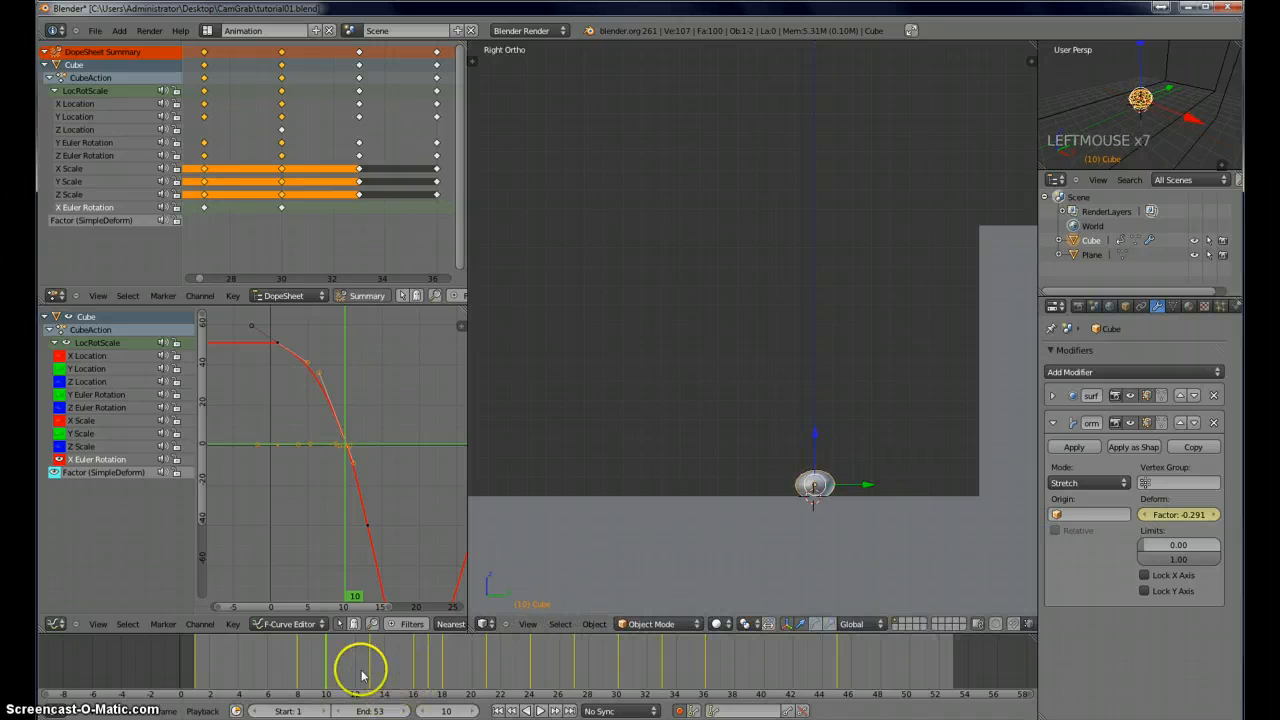